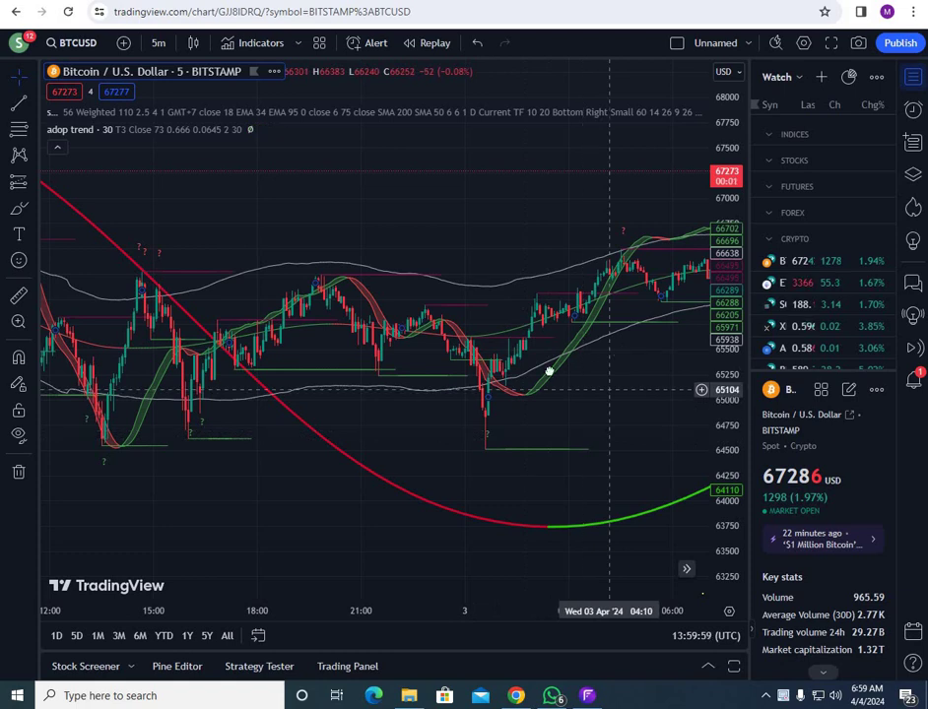
# - Examine the trend curve, bands and signal marks on the BTCUSD 5-minute chart around 2 and 3 April
pyautogui.moveTo(296, 428); pyautogui.dragTo(259, 428)
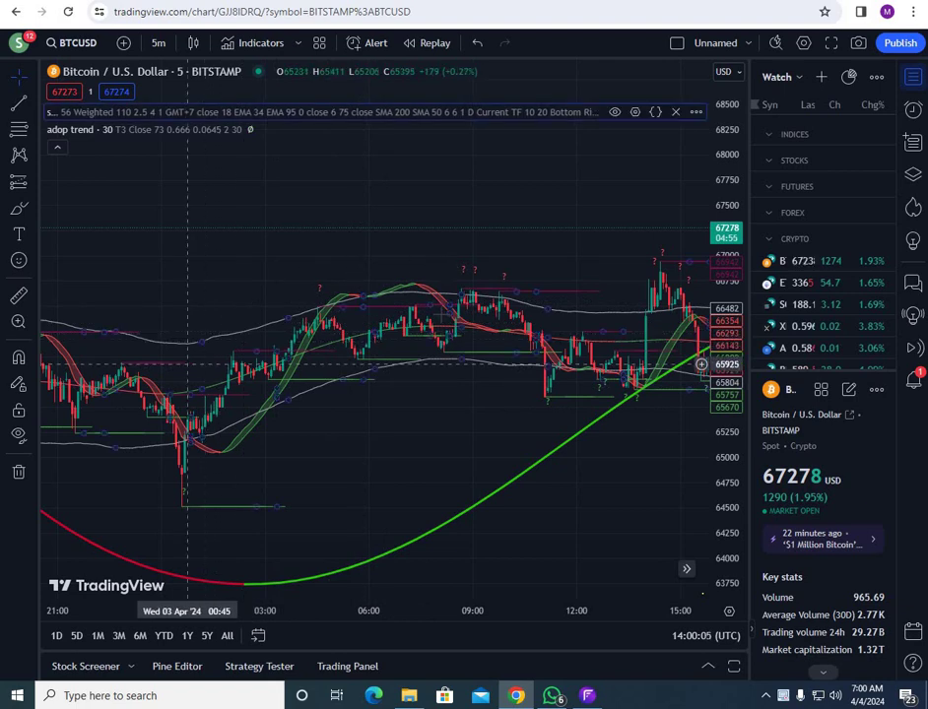
pyautogui.hscroll(-4, 439, 268)
pyautogui.hscroll(-1, 440, 268)
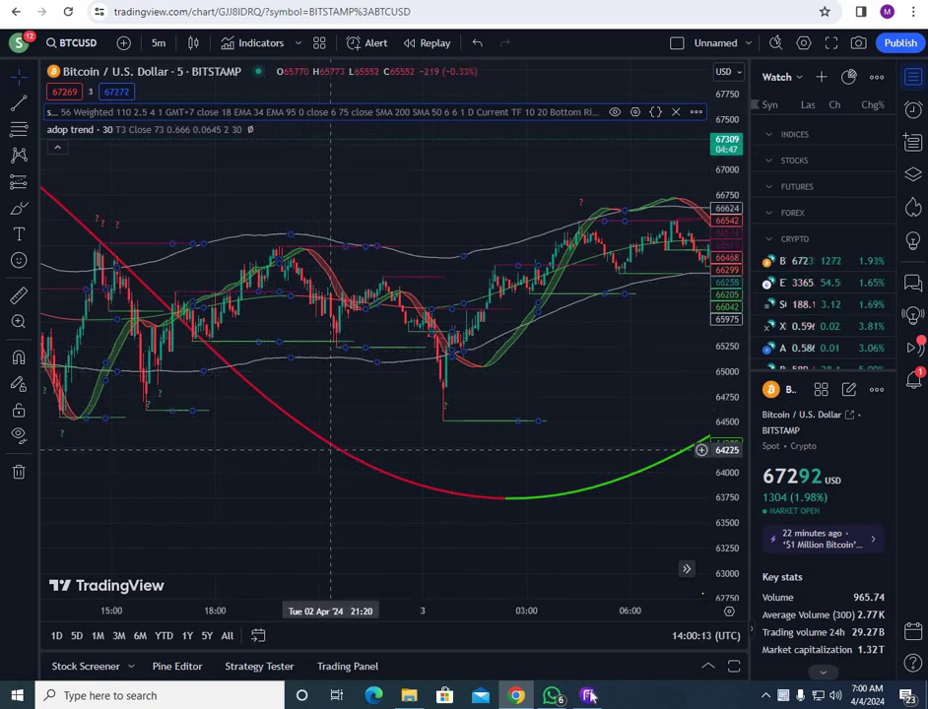
# - Switch to MetaTrader 4 and examine the XAUUSD M5 arrows, bands and oscillators from 4 April back to 2 April
pyautogui.hotkey('alt', 'Tab')
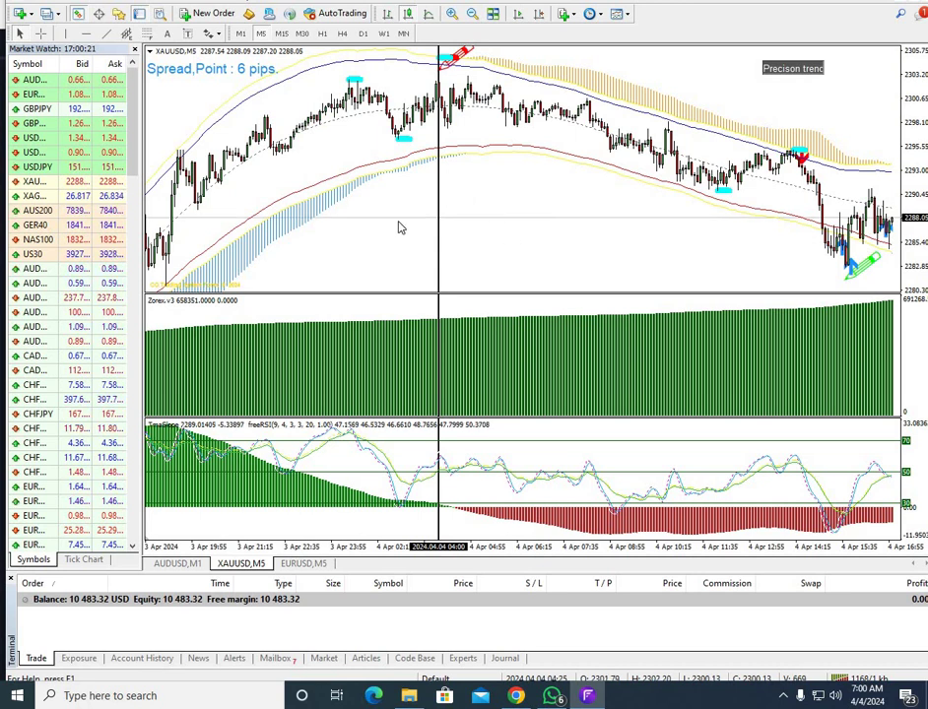
pyautogui.scroll(10, 424, 448)
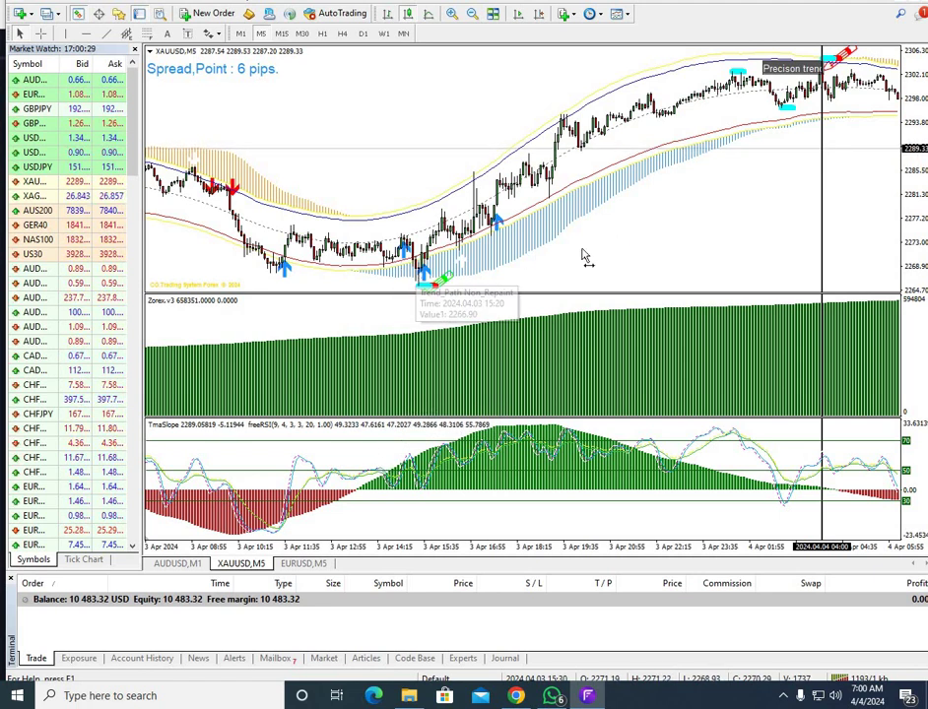
pyautogui.moveTo(783, 61); pyautogui.dragTo(640, 51)
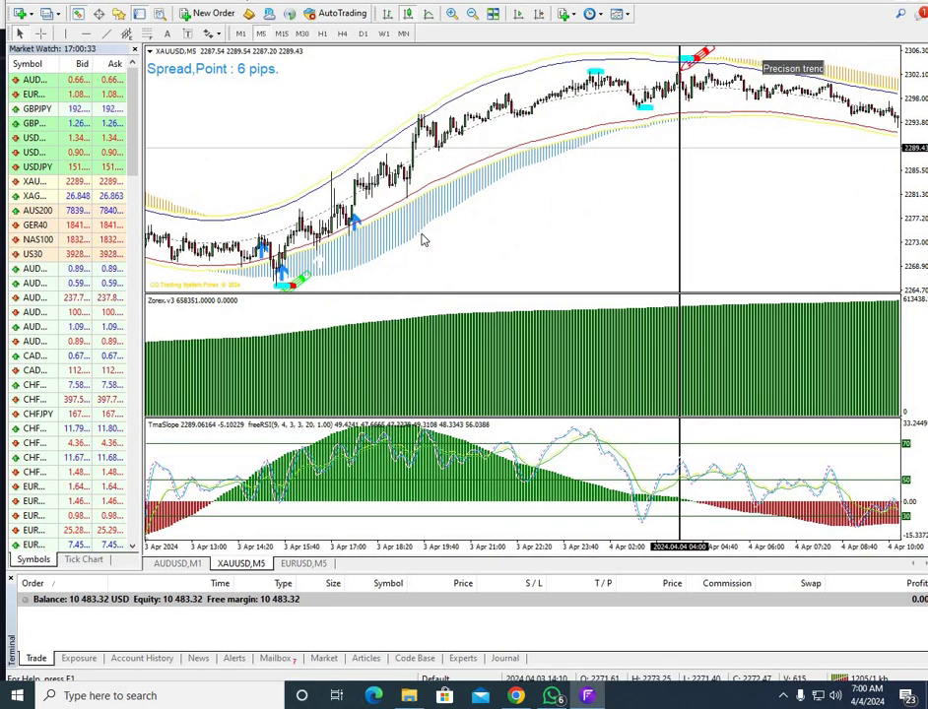
pyautogui.moveTo(307, 246); pyautogui.dragTo(414, 422)
pyautogui.scroll(3, 428, 98)
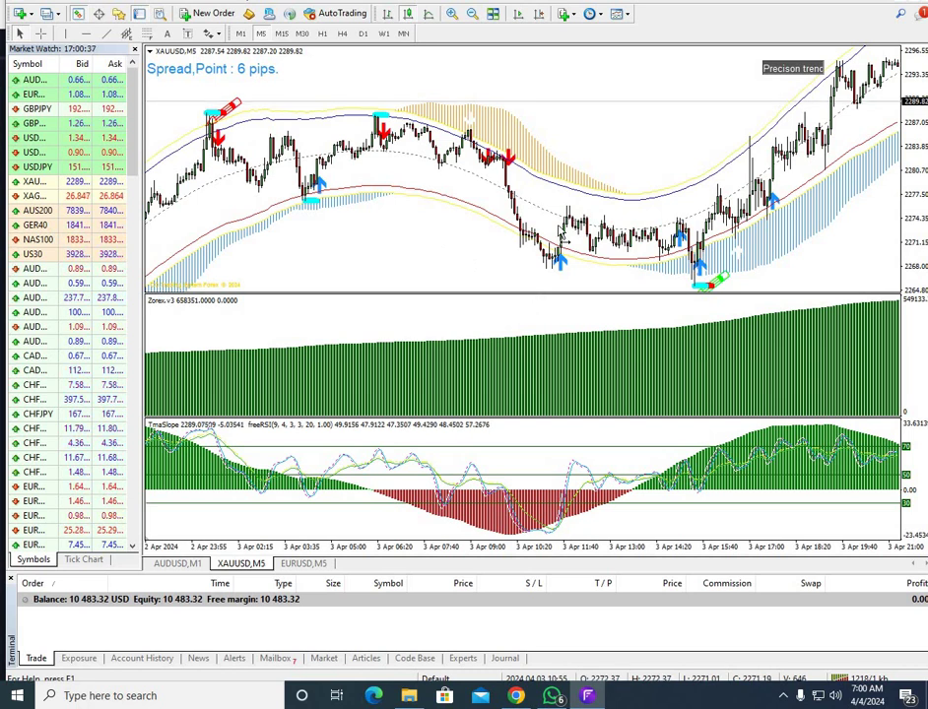
pyautogui.scroll(7, 601, 229)
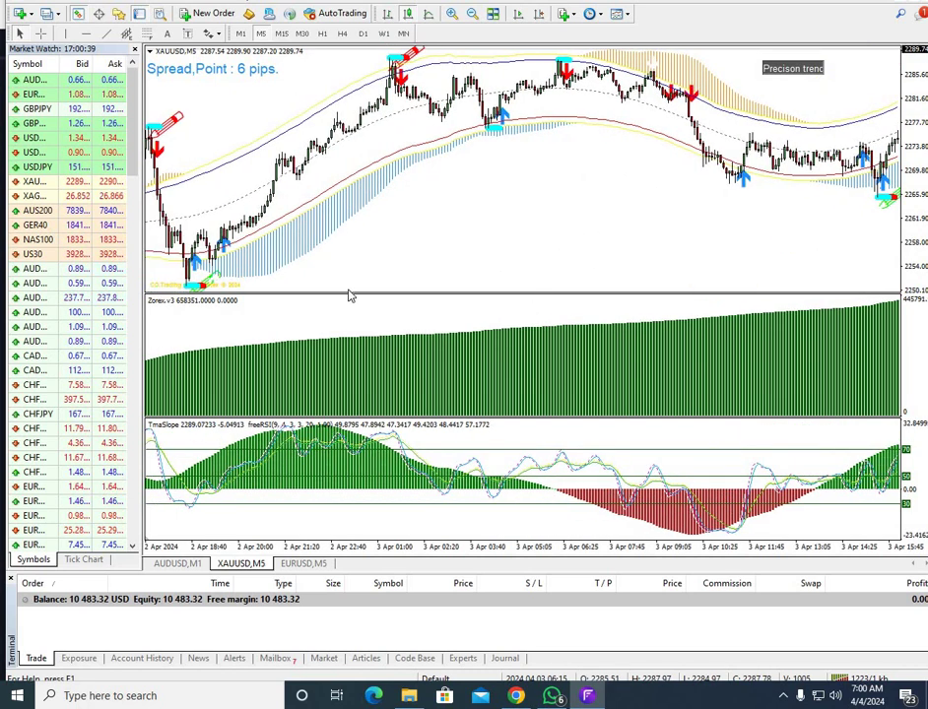
pyautogui.scroll(2, 355, 280)
pyautogui.scroll(5, 287, 302)
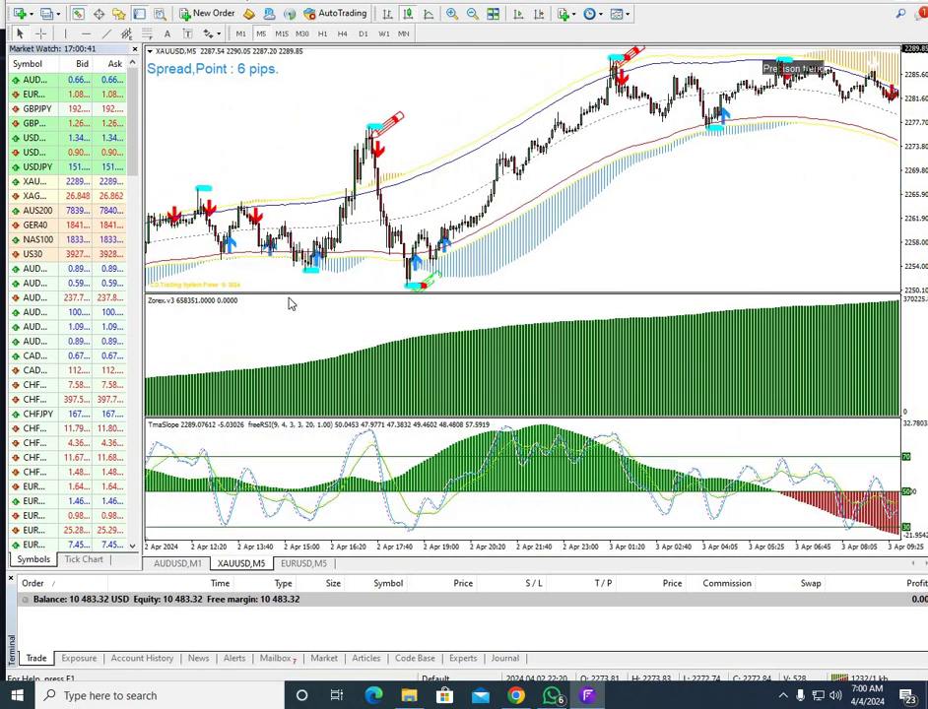
pyautogui.scroll(13, 617, 264)
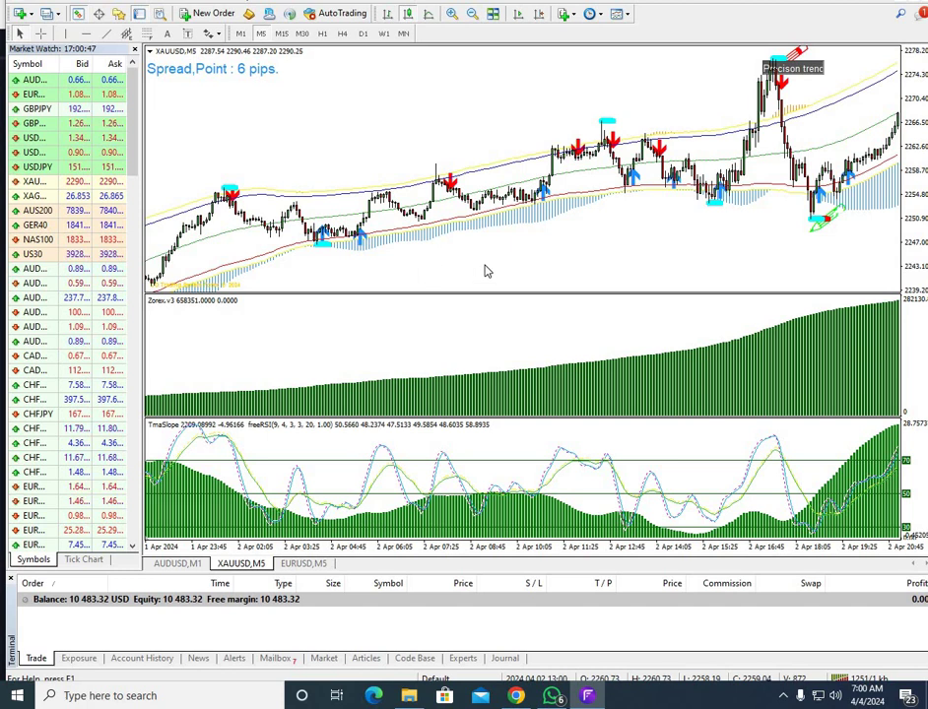
pyautogui.scroll(-8, 485, 271)
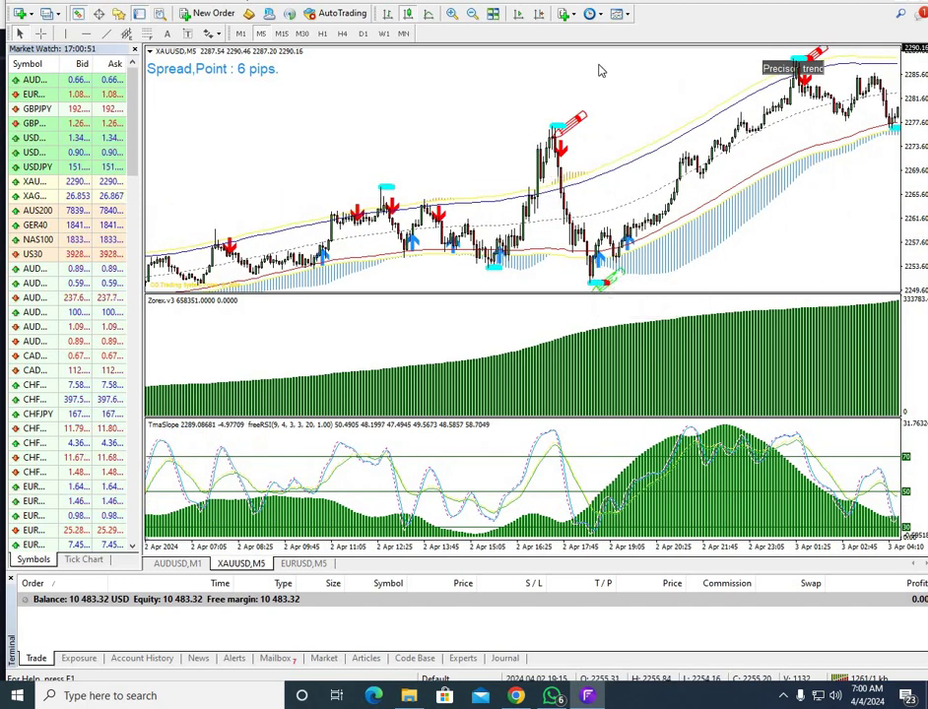
pyautogui.scroll(-6, 683, 182)
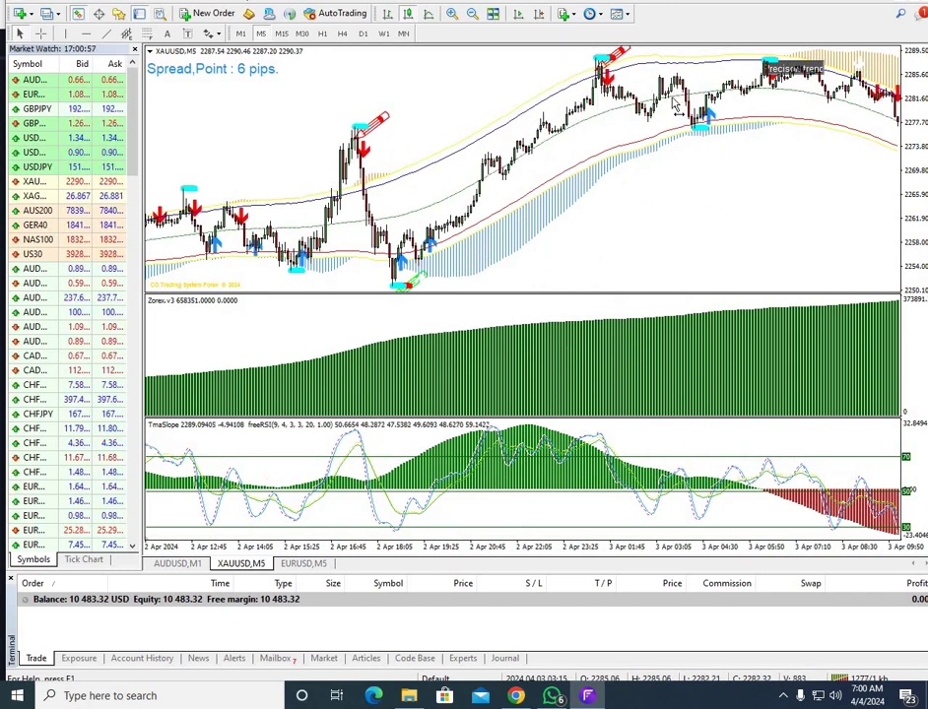
# - Examine the older XAUUSD M5 buy and sell signals from 2 April back to 25 March 2024
pyautogui.scroll(5, 680, 138)
pyautogui.scroll(5, 582, 258)
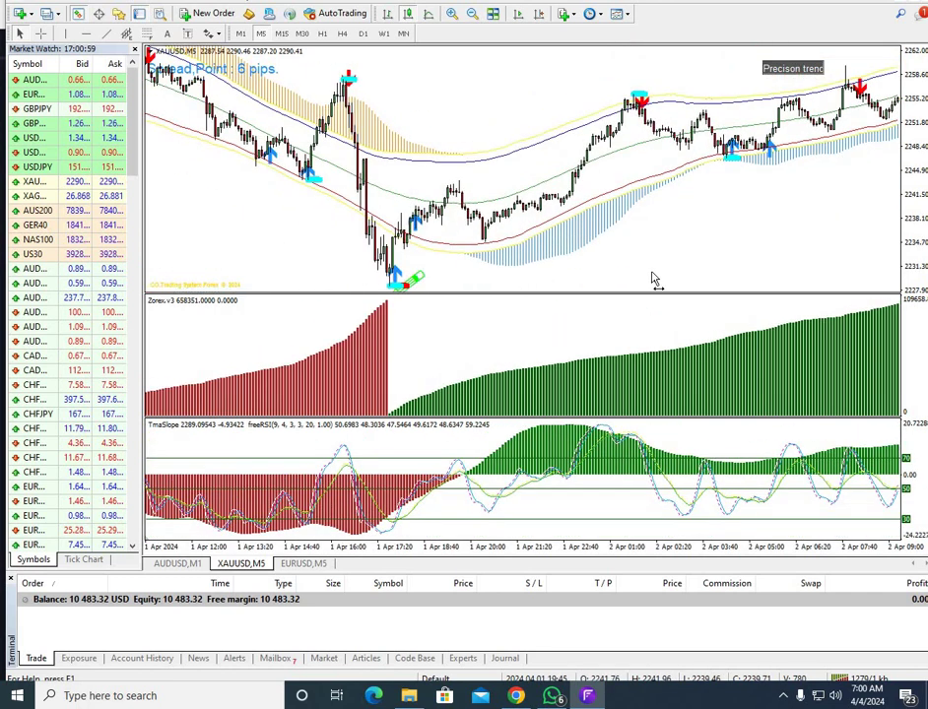
pyautogui.scroll(3, 356, 418)
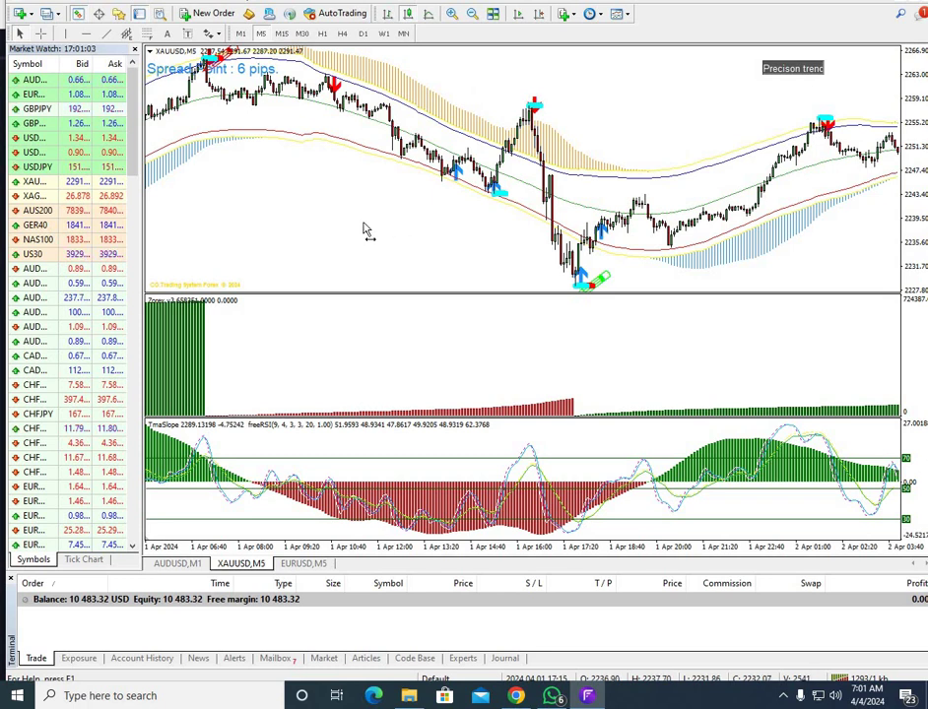
pyautogui.scroll(6, 424, 359)
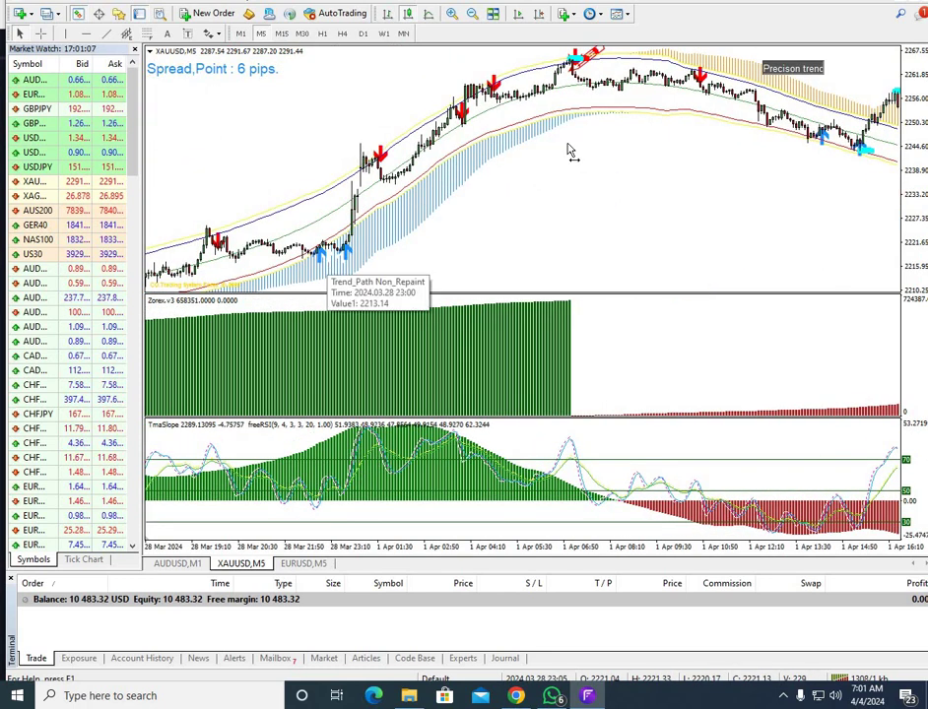
pyautogui.moveTo(383, 161); pyautogui.dragTo(709, 154)
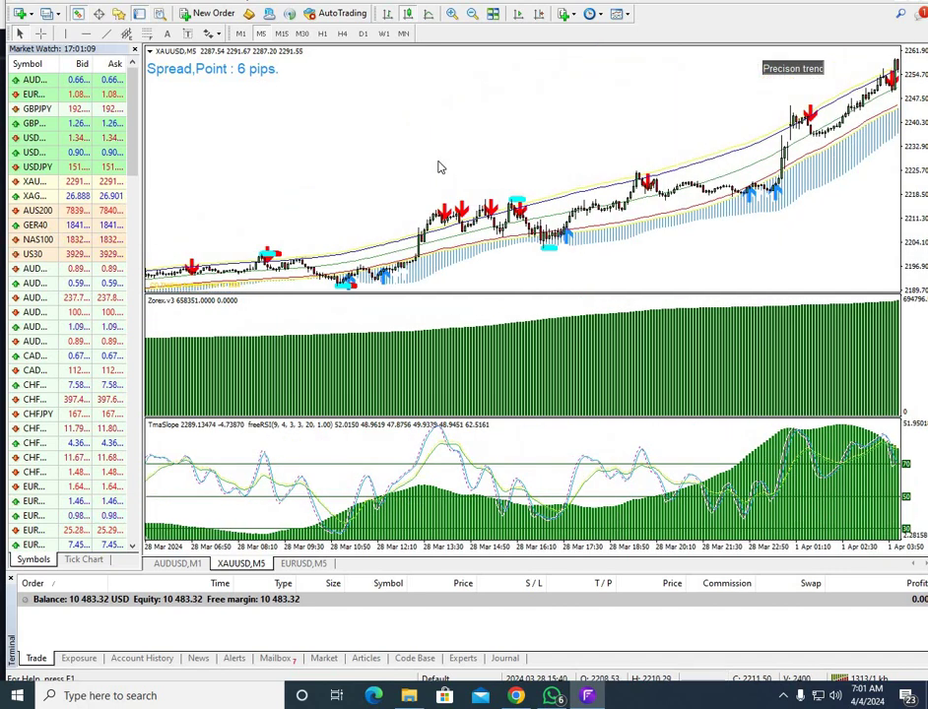
pyautogui.moveTo(438, 160); pyautogui.dragTo(633, 157)
pyautogui.scroll(8, 669, 165)
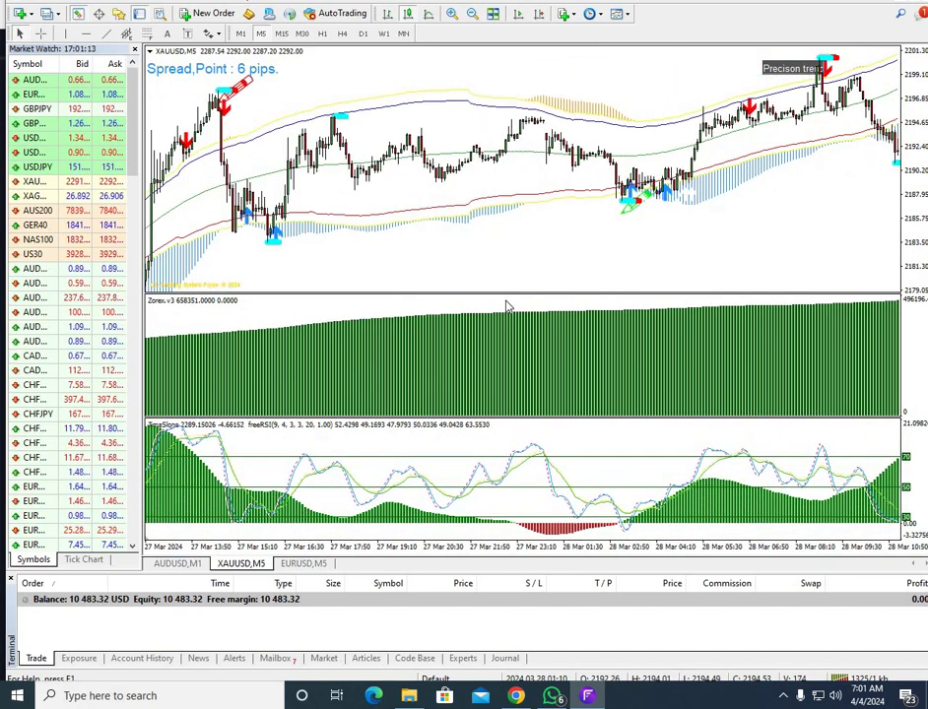
pyautogui.scroll(3, 299, 268)
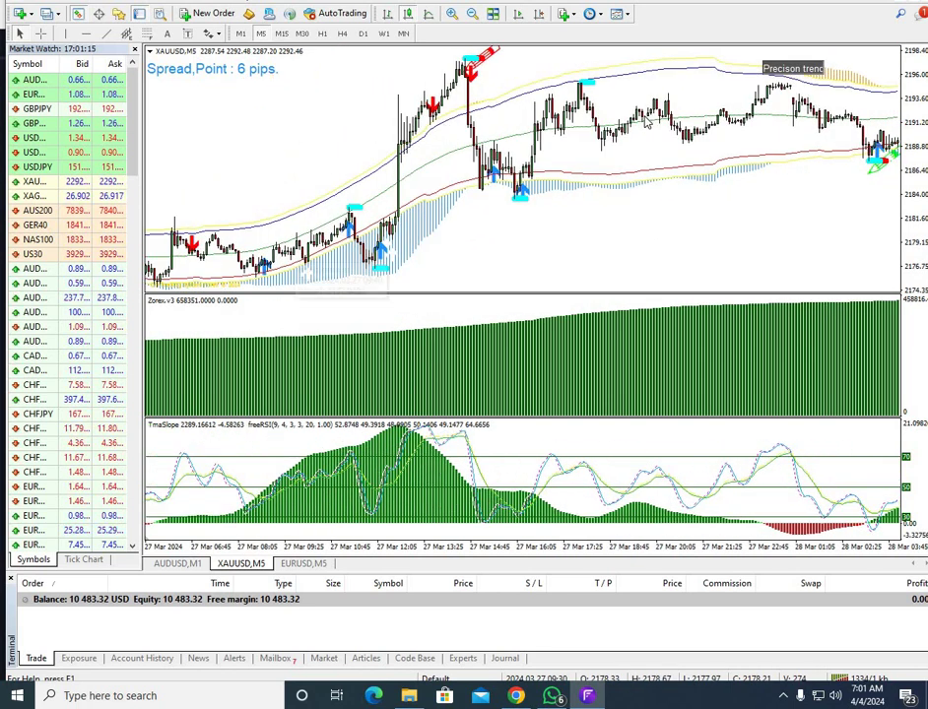
pyautogui.scroll(5, 317, 156)
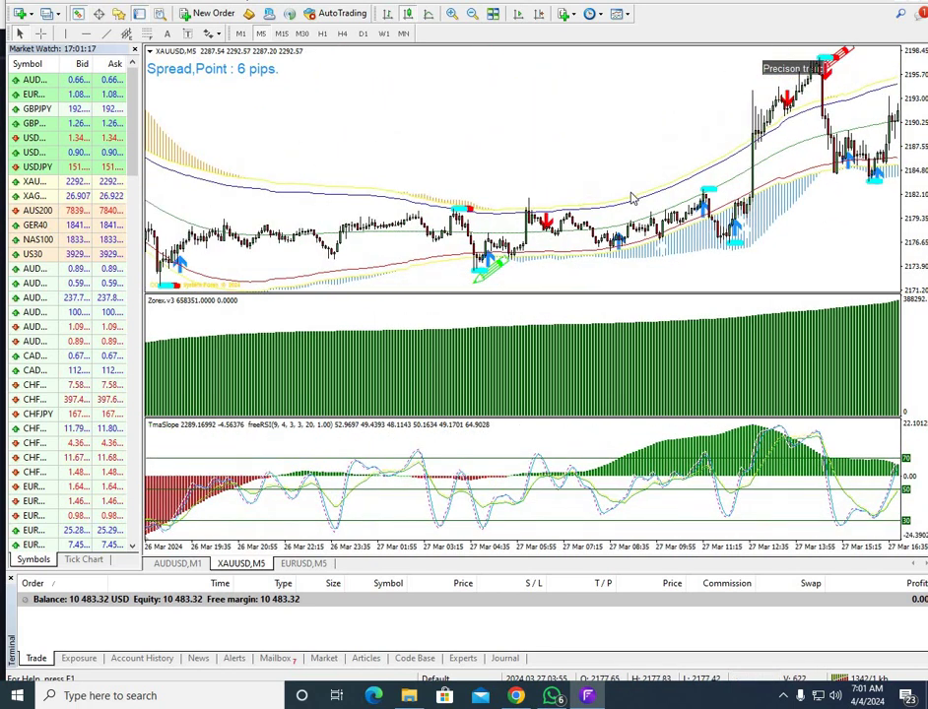
pyautogui.scroll(5, 428, 258)
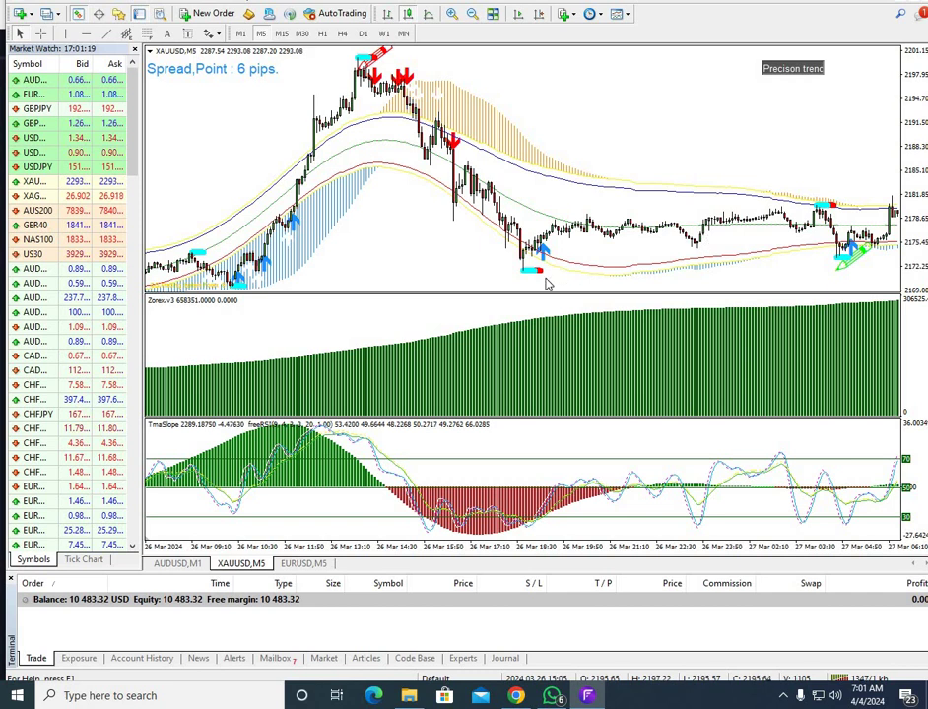
pyautogui.scroll(5, 548, 283)
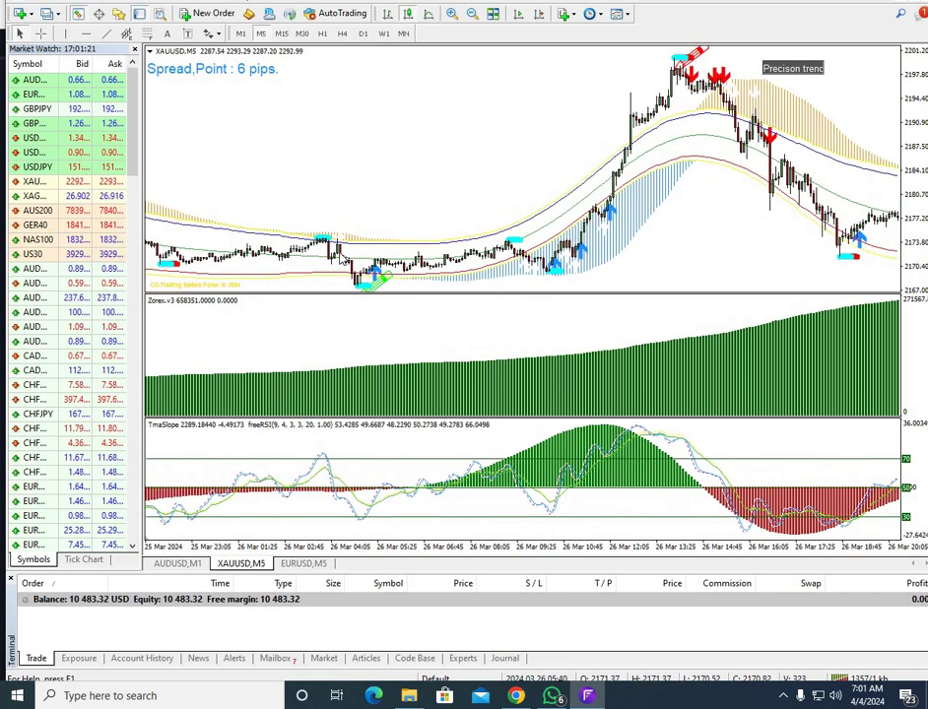
pyautogui.scroll(5, 340, 254)
pyautogui.scroll(10, 505, 240)
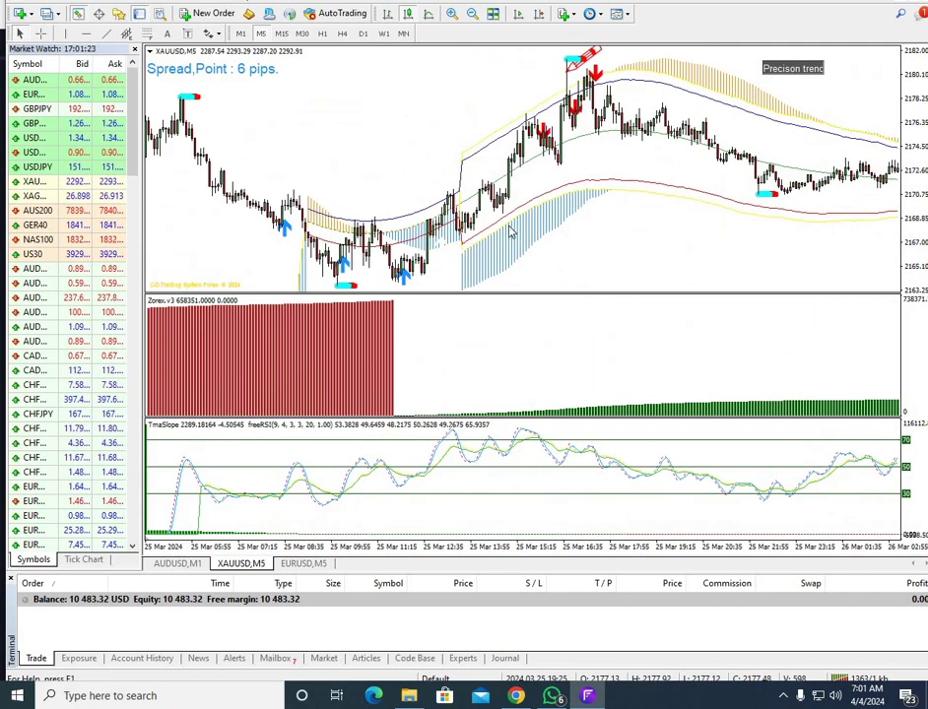
# - Enable chart shift and load AUDUSD from the Market Watch into the XAUUSD M5 chart, dismissing the alert
pyautogui.click(542, 14)
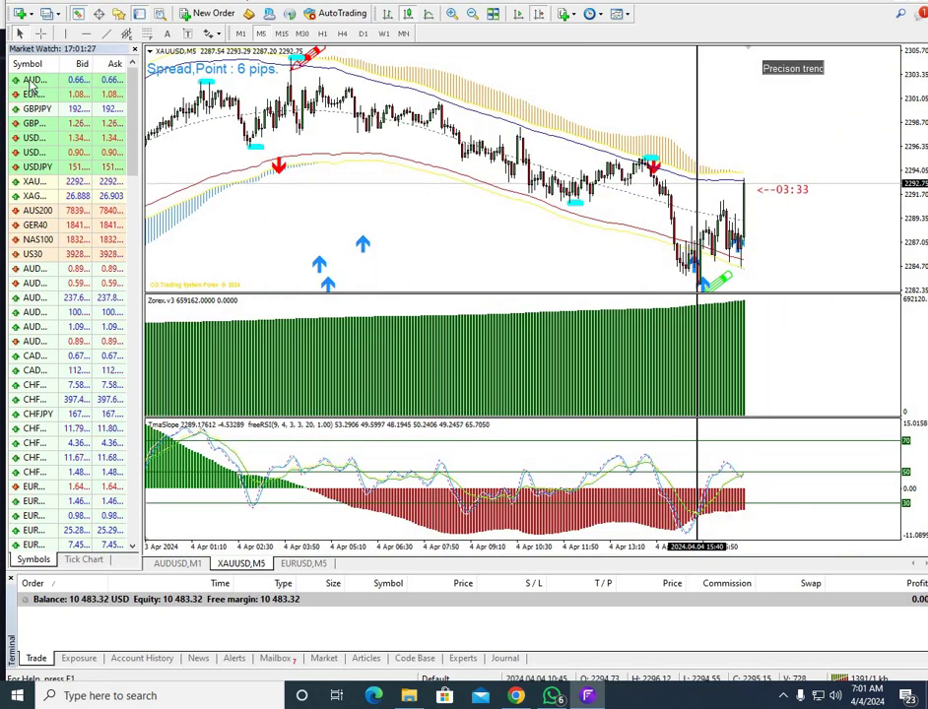
pyautogui.moveTo(36, 79); pyautogui.dragTo(182, 141)
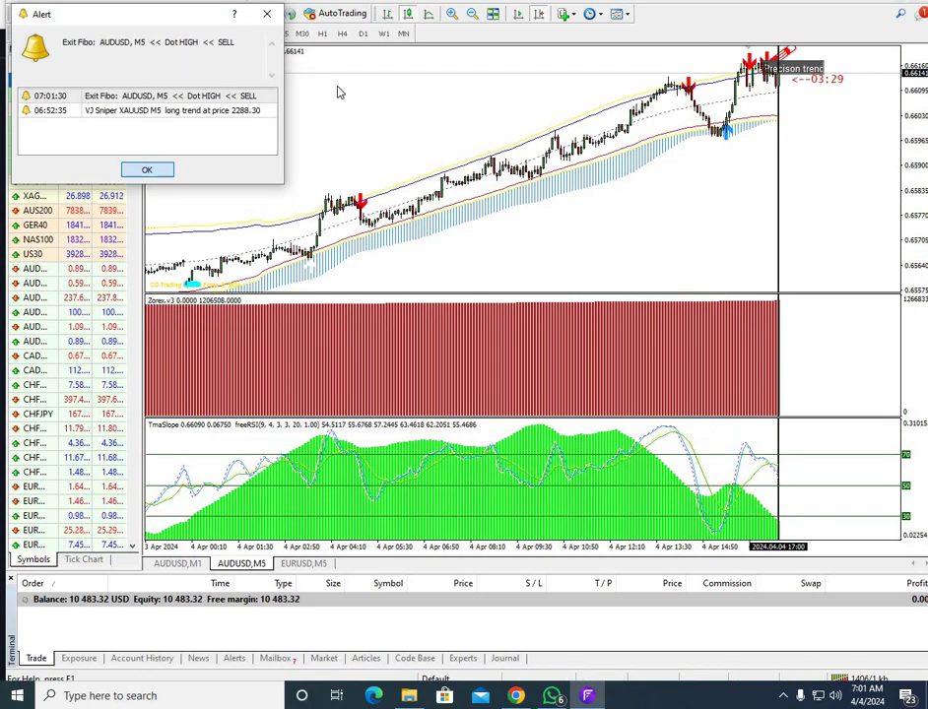
pyautogui.press('Escape')
# - Examine the AUDUSD M5 buy and sell signals against the bands and oscillators from 4 April back to 29 March
pyautogui.moveTo(450, 118); pyautogui.dragTo(327, 352)
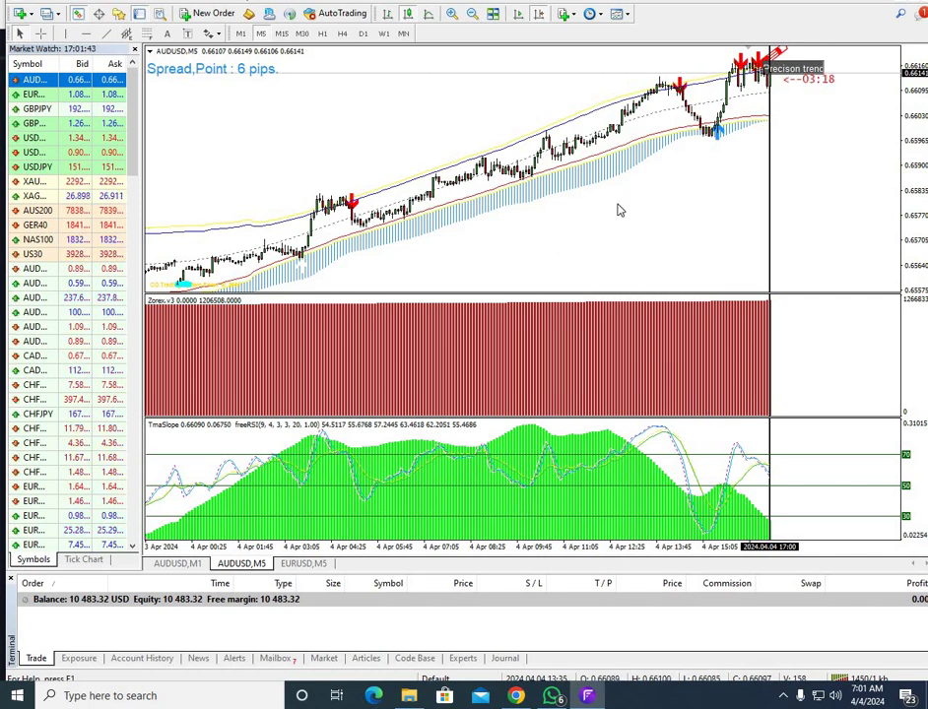
pyautogui.scroll(2, 619, 215)
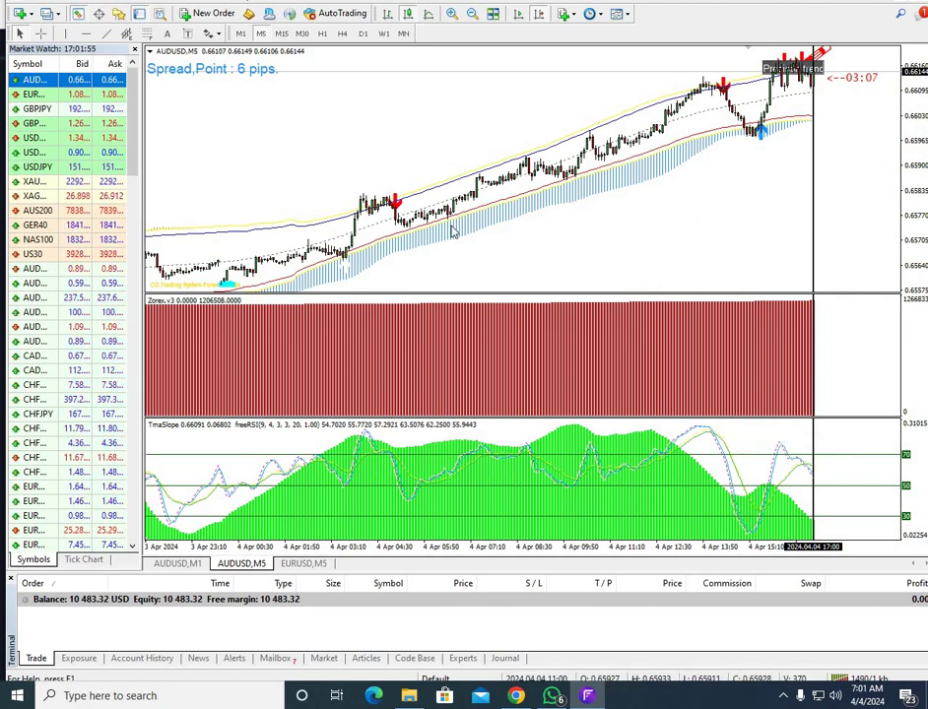
pyautogui.moveTo(453, 231); pyautogui.dragTo(866, 231)
pyautogui.moveTo(430, 228); pyautogui.dragTo(500, 174)
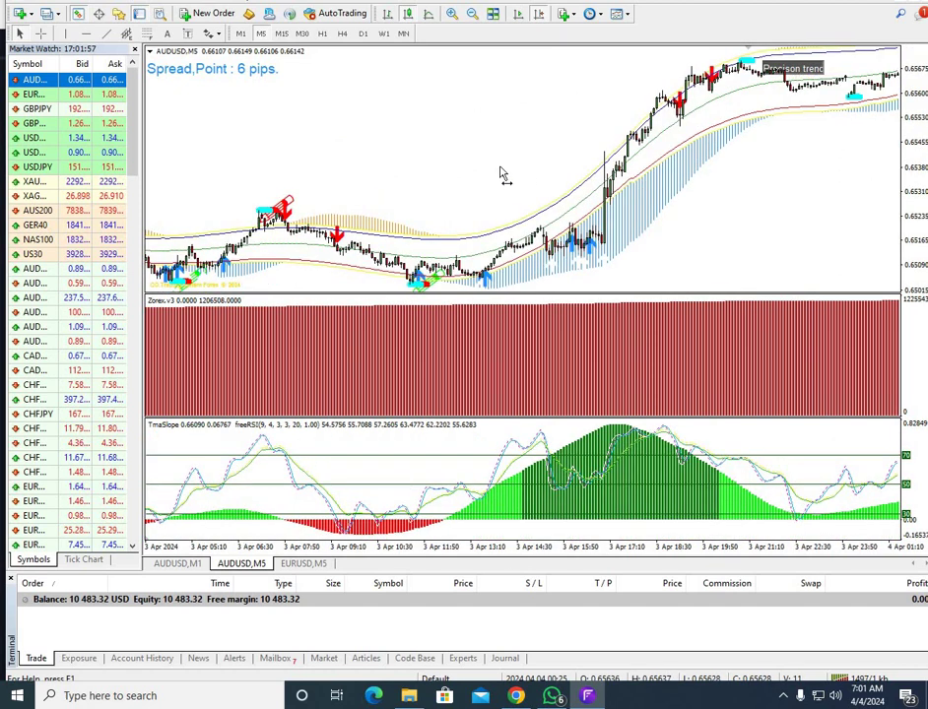
pyautogui.scroll(-3, 479, 471)
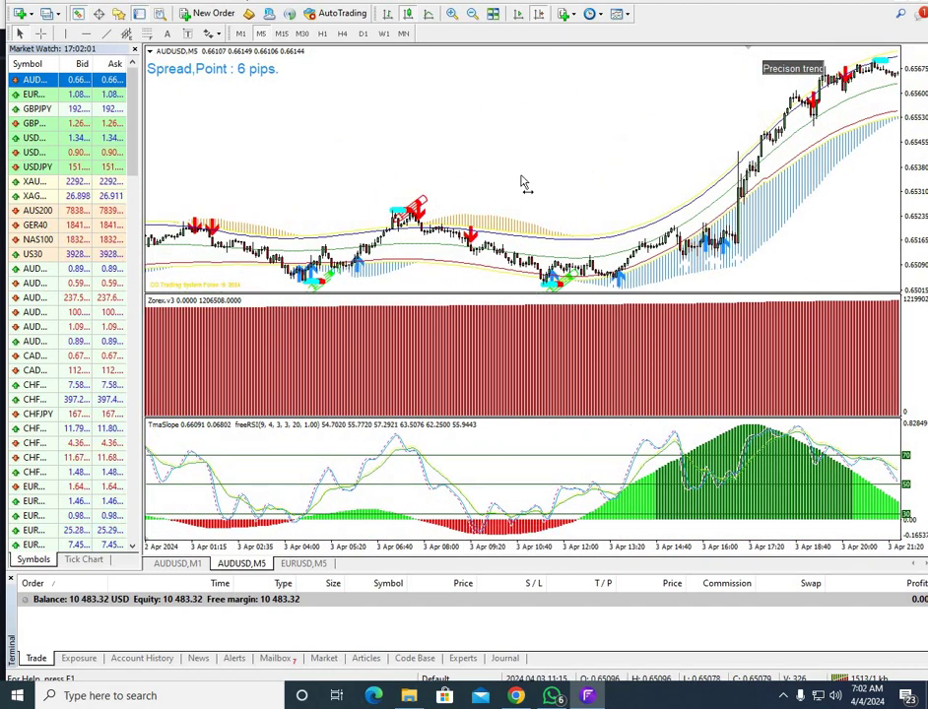
pyautogui.scroll(-3, 359, 519)
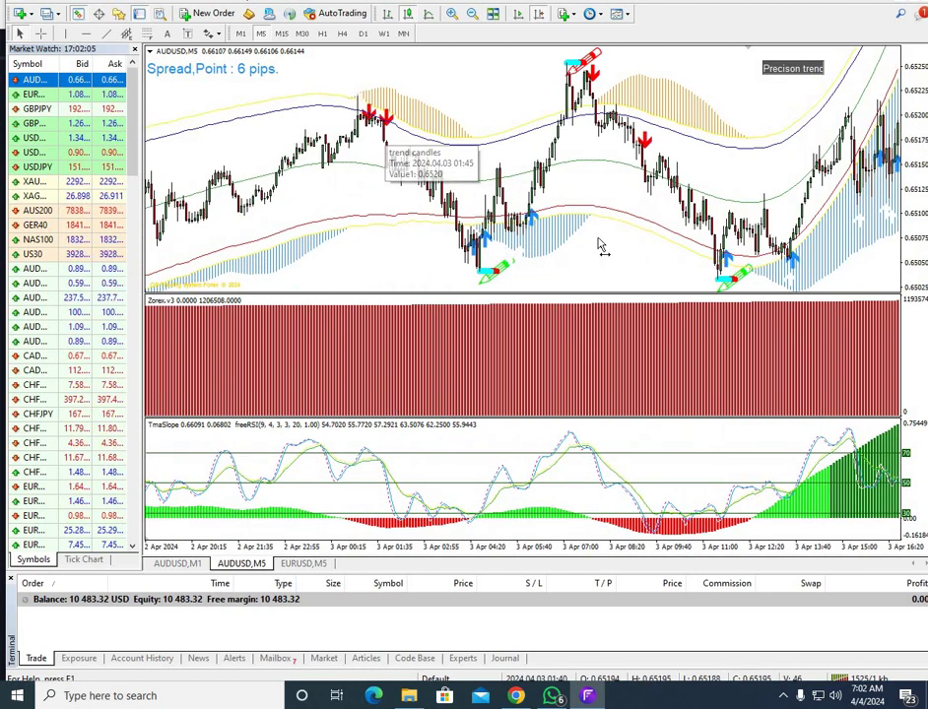
pyautogui.scroll(-6, 604, 223)
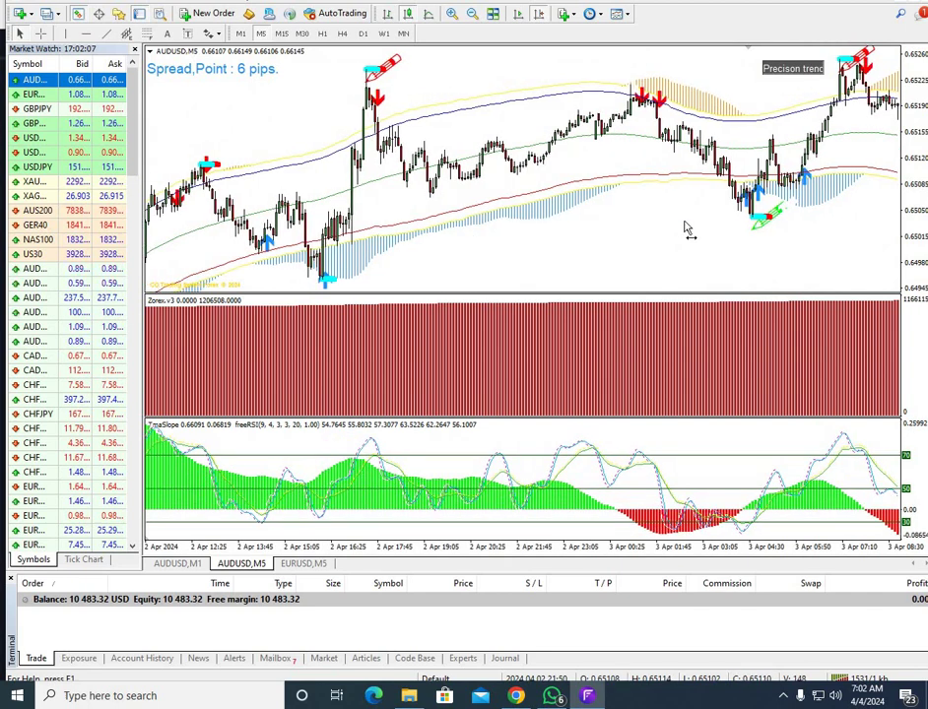
pyautogui.scroll(-8, 755, 235)
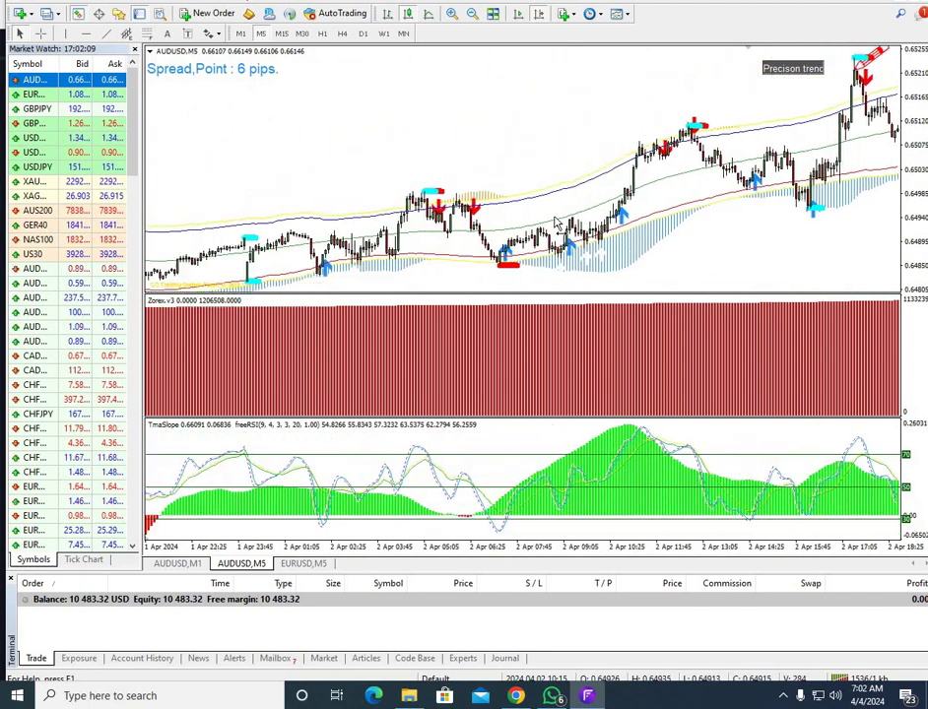
pyautogui.scroll(-3, 349, 285)
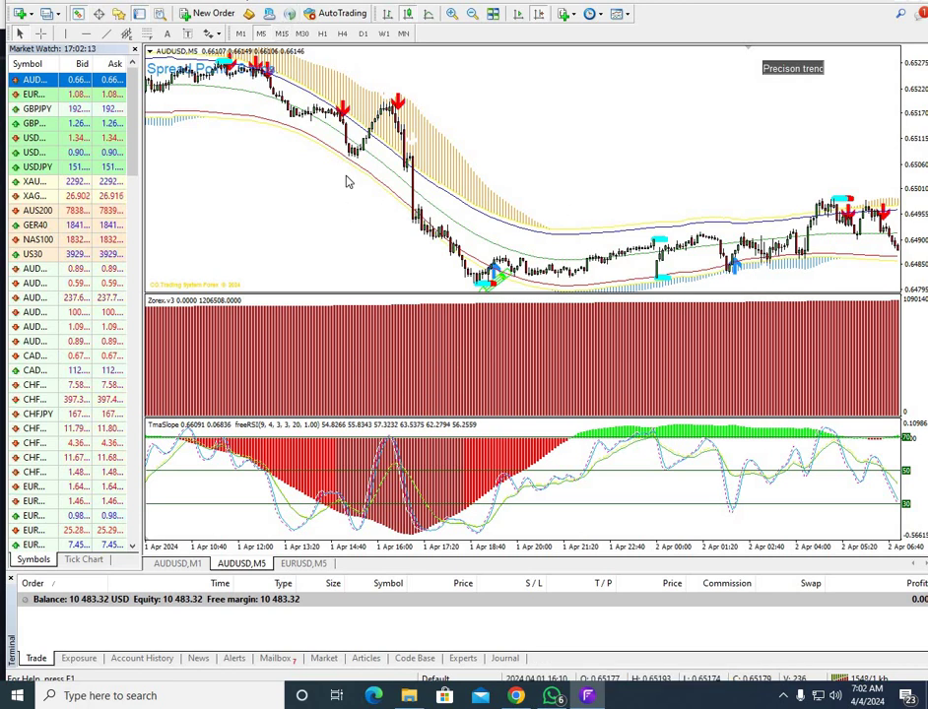
pyautogui.scroll(-9, 325, 207)
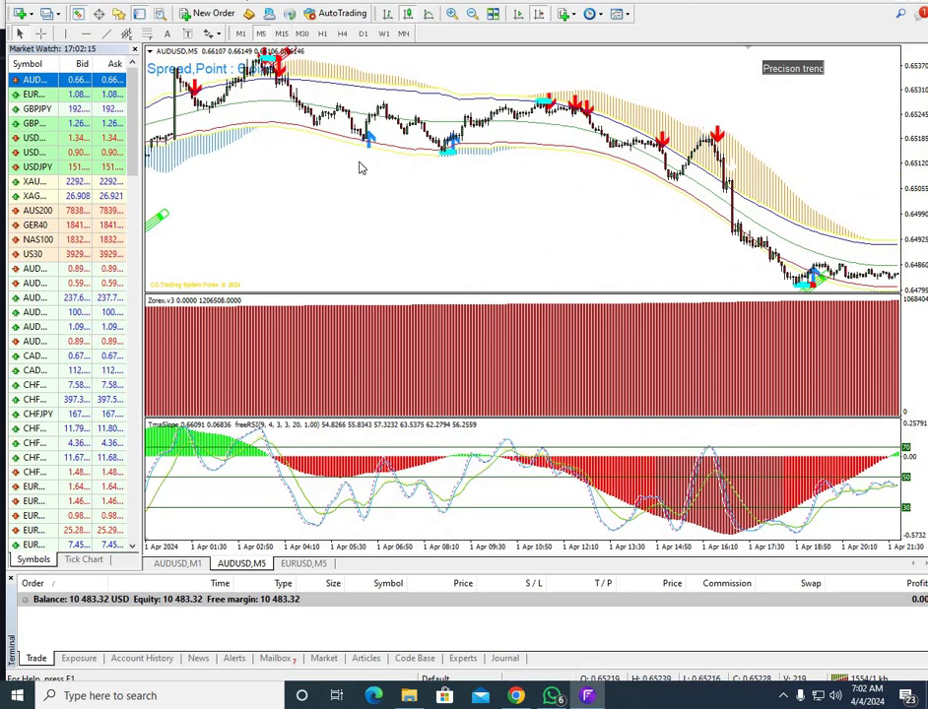
pyautogui.scroll(-9, 382, 247)
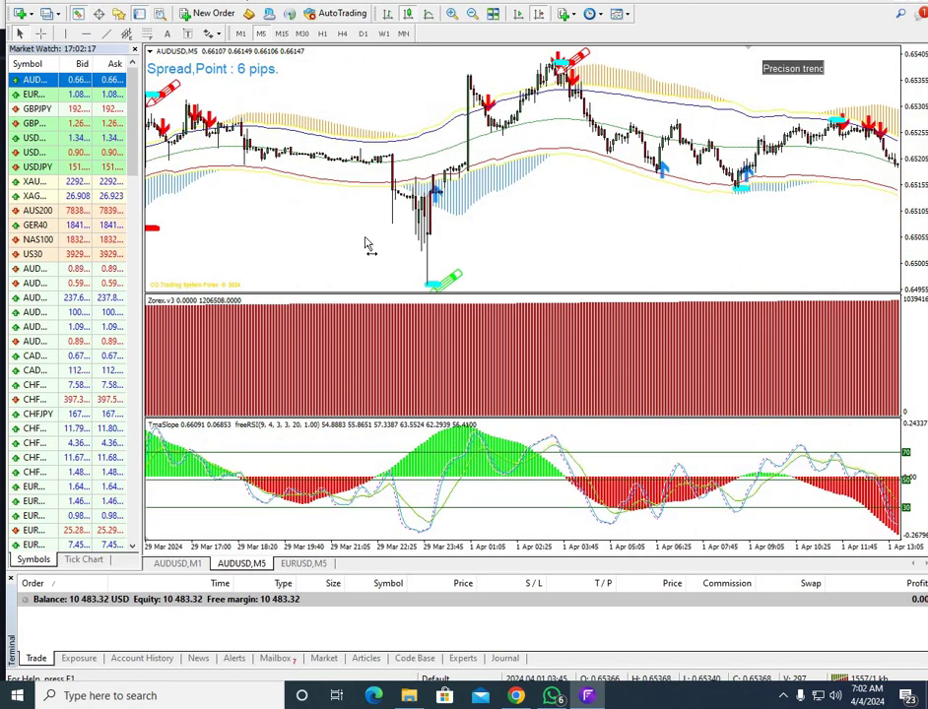
pyautogui.scroll(-2, 458, 255)
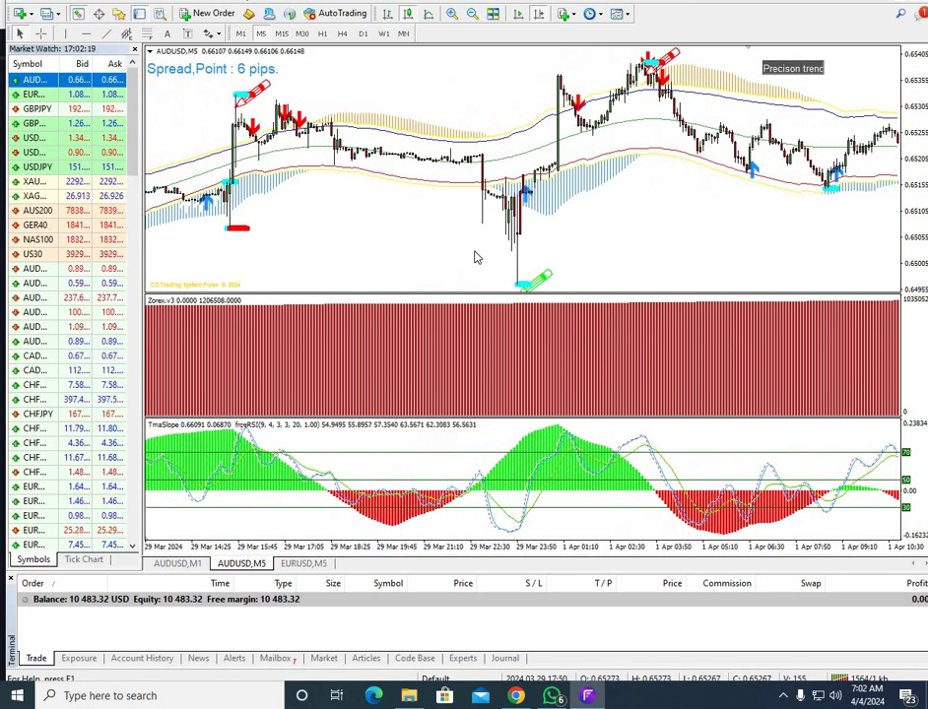
pyautogui.scroll(-7, 378, 249)
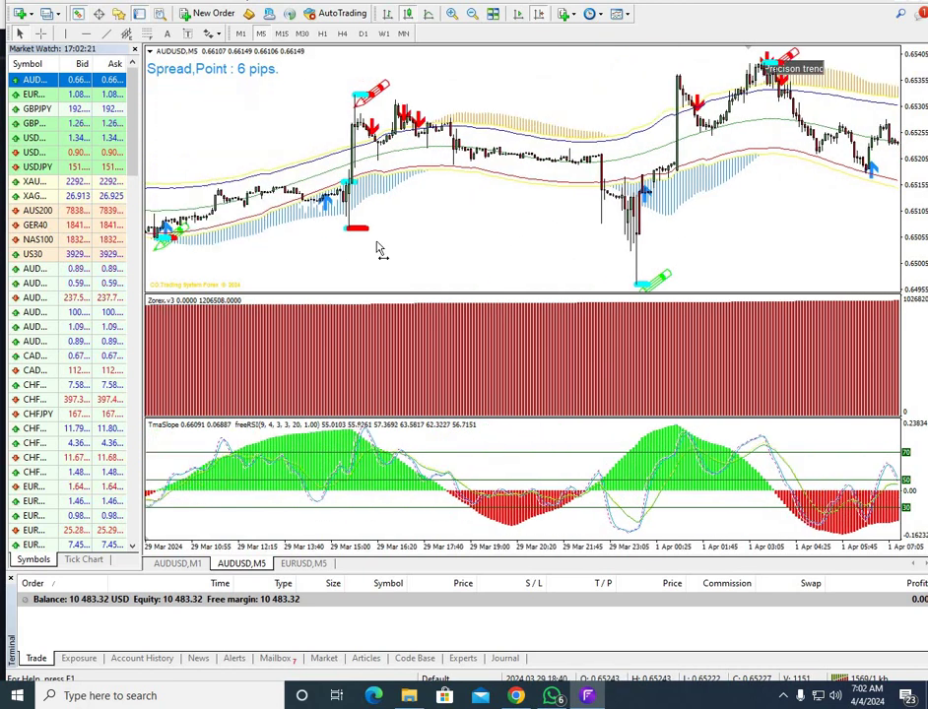
# - Examine the AUDUSD M5 buy and sell arrows against the bands and oscillators from 29 March back to 27 March
pyautogui.scroll(-4, 323, 215)
pyautogui.scroll(-3, 335, 197)
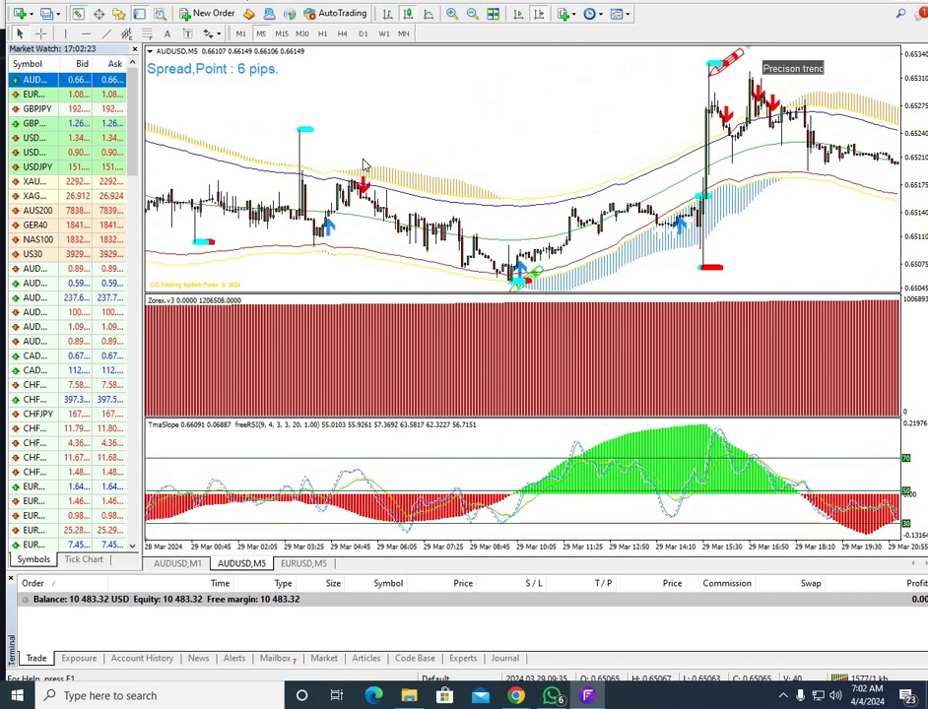
pyautogui.scroll(-8, 454, 225)
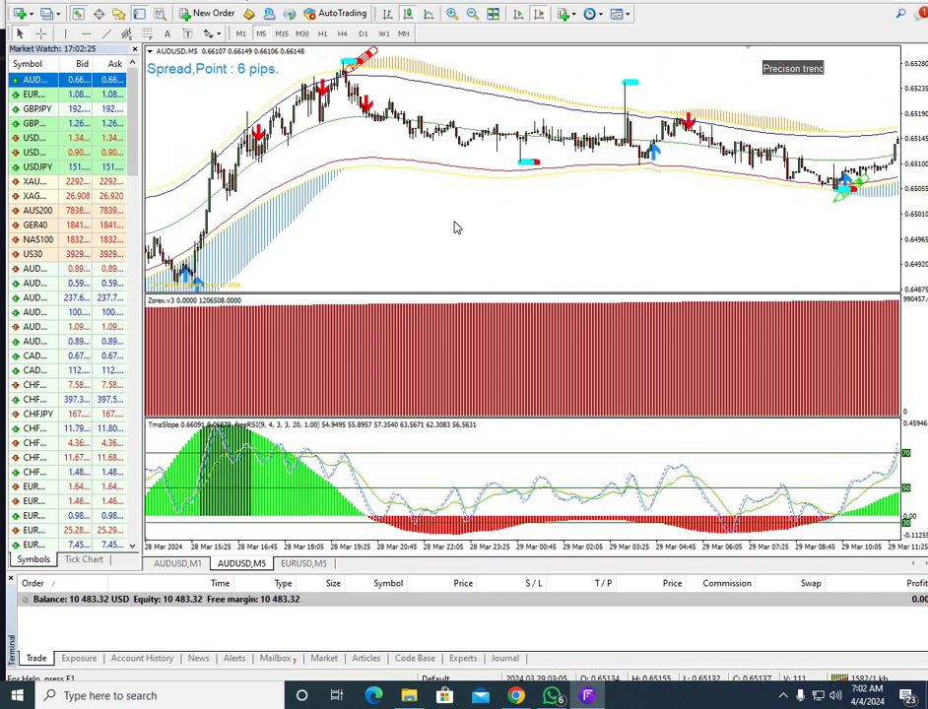
pyautogui.scroll(-6, 642, 223)
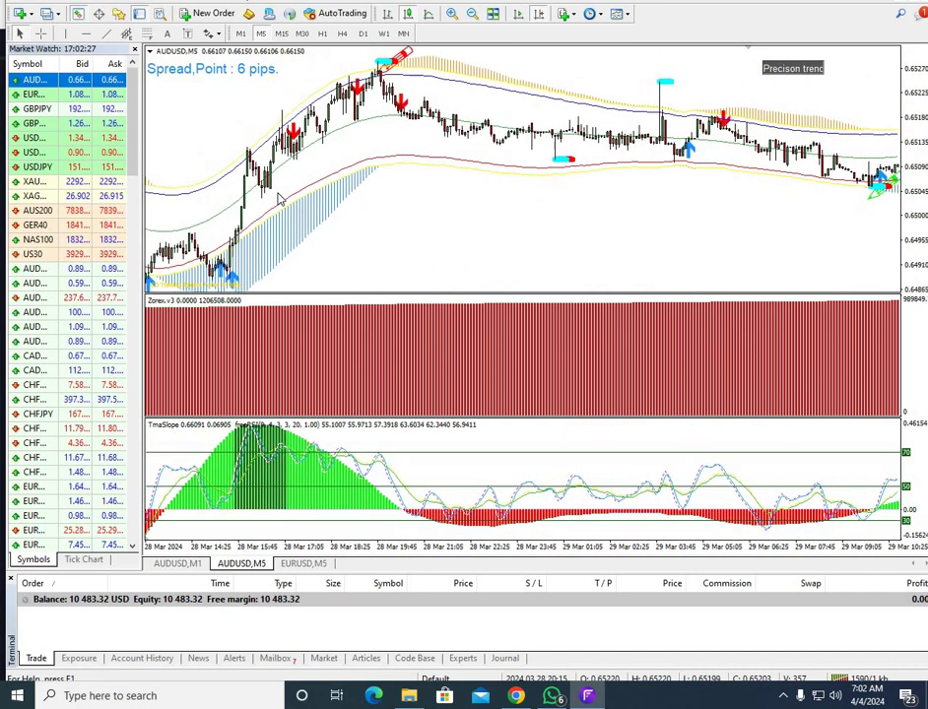
pyautogui.scroll(-5, 430, 215)
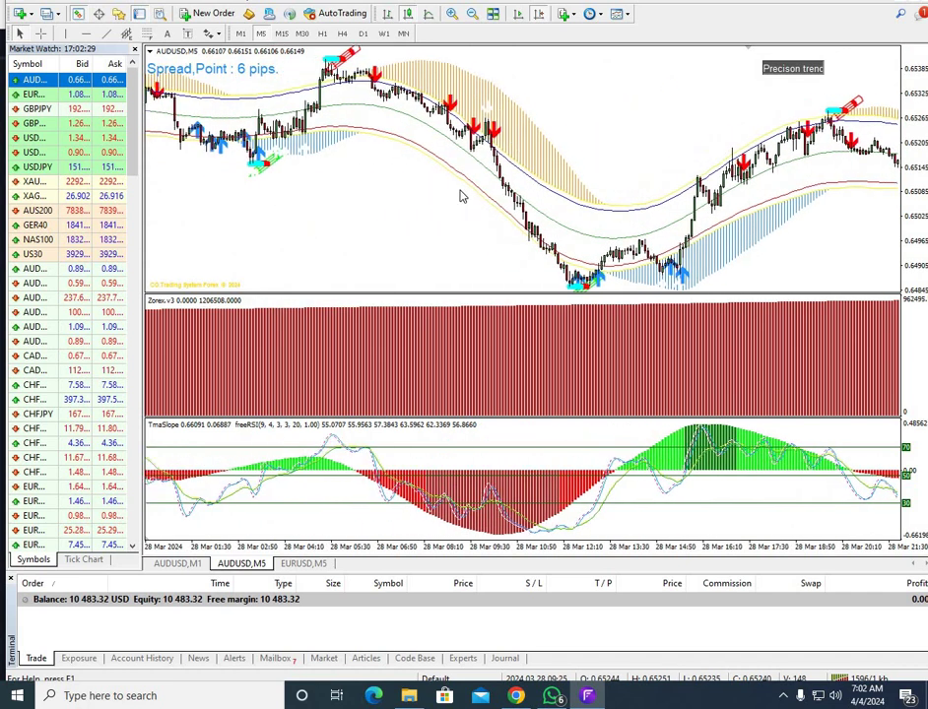
pyautogui.scroll(-10, 585, 219)
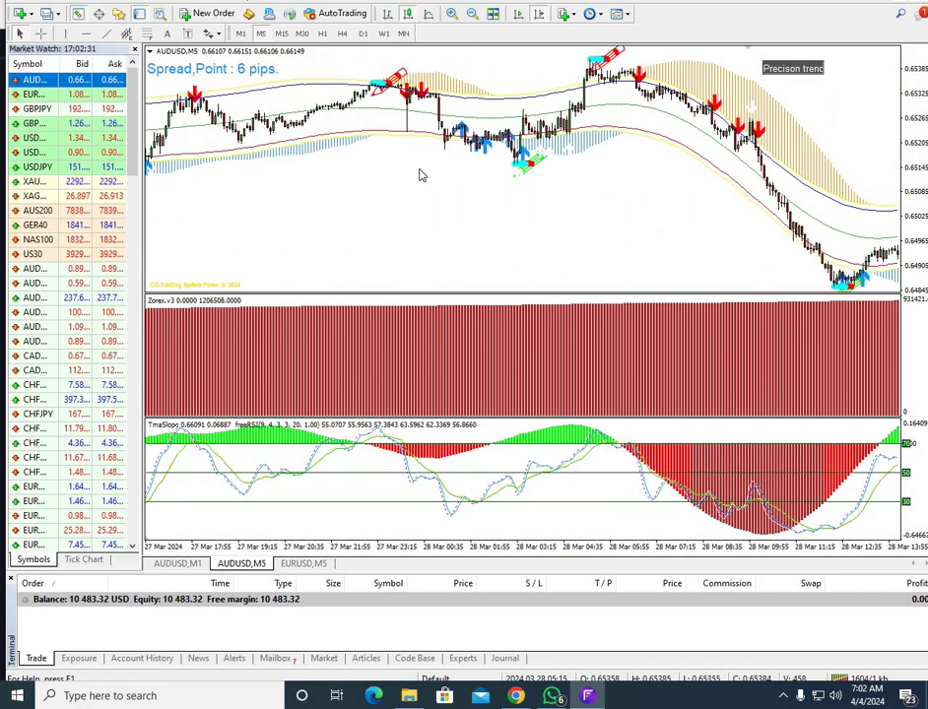
pyautogui.scroll(-5, 776, 228)
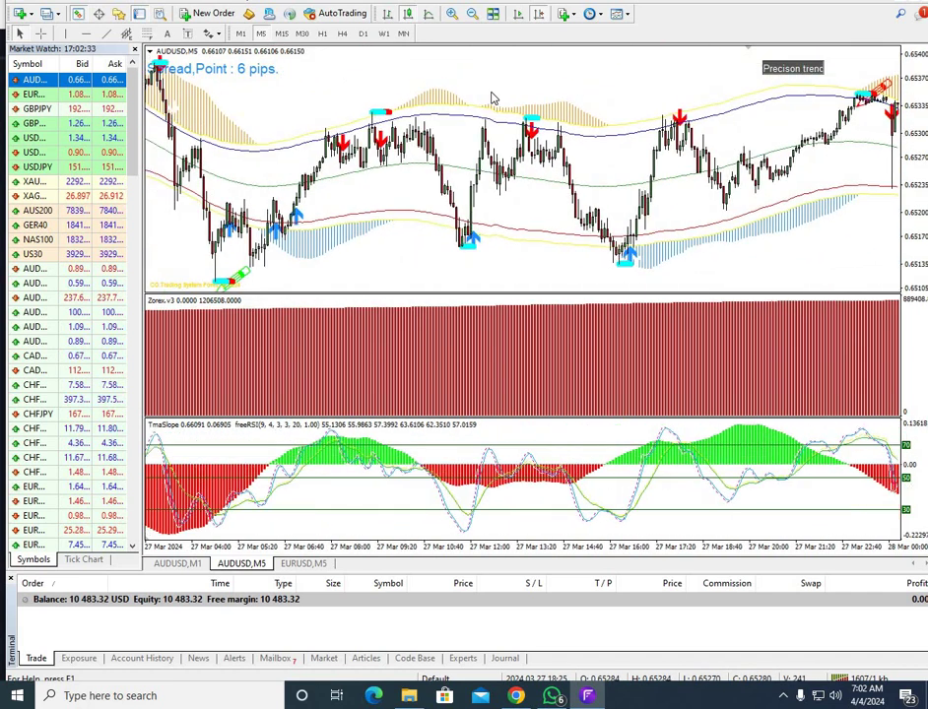
# - Examine a compressed overview of the AUDUSD M5 signals and trend bands from 1 April back to 20 March
pyautogui.click(474, 15)
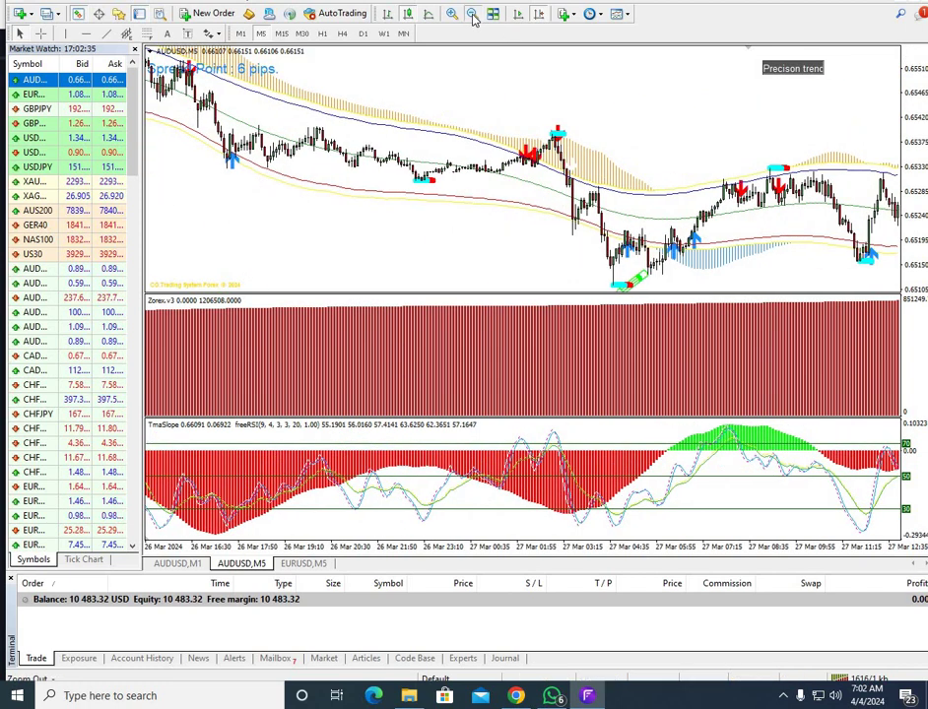
pyautogui.click(473, 15)
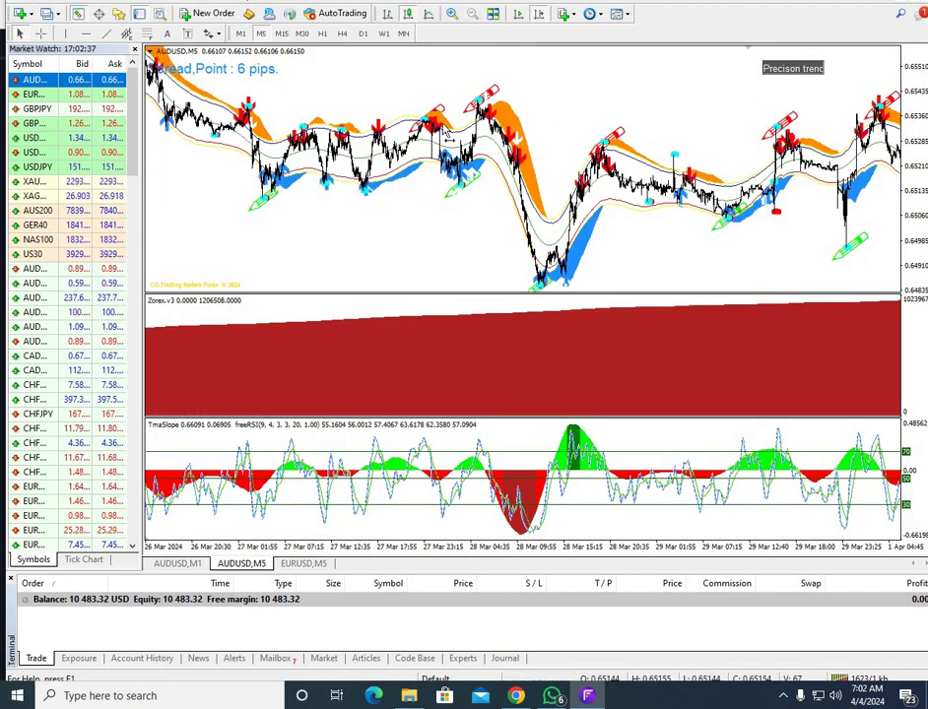
pyautogui.moveTo(449, 139); pyautogui.dragTo(313, 149)
pyautogui.moveTo(749, 161); pyautogui.dragTo(619, 197)
pyautogui.moveTo(246, 251); pyautogui.dragTo(619, 267)
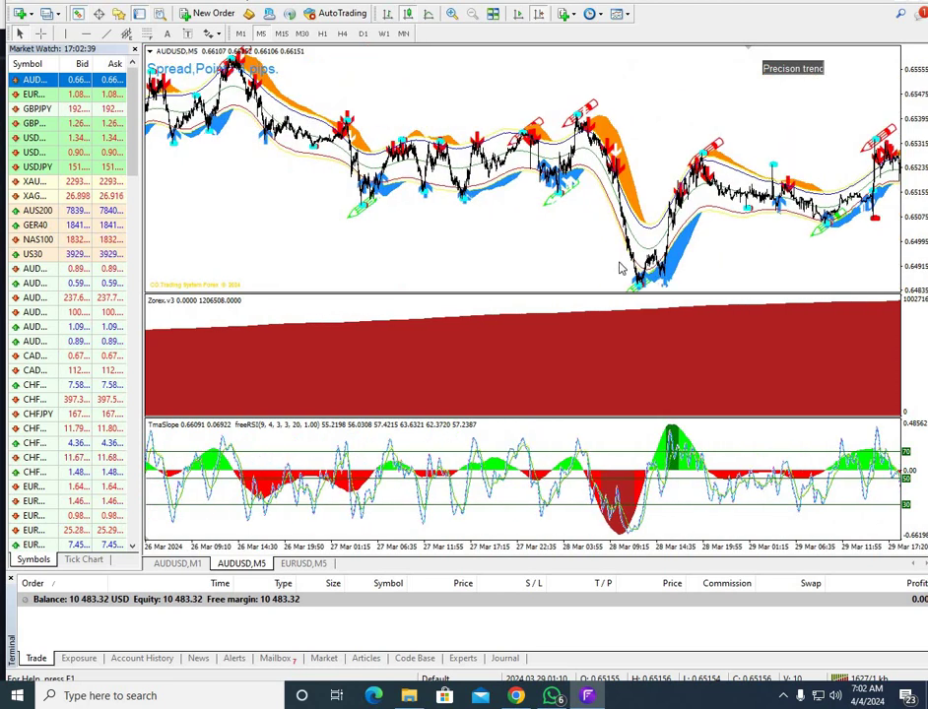
pyautogui.moveTo(330, 267); pyautogui.dragTo(529, 267)
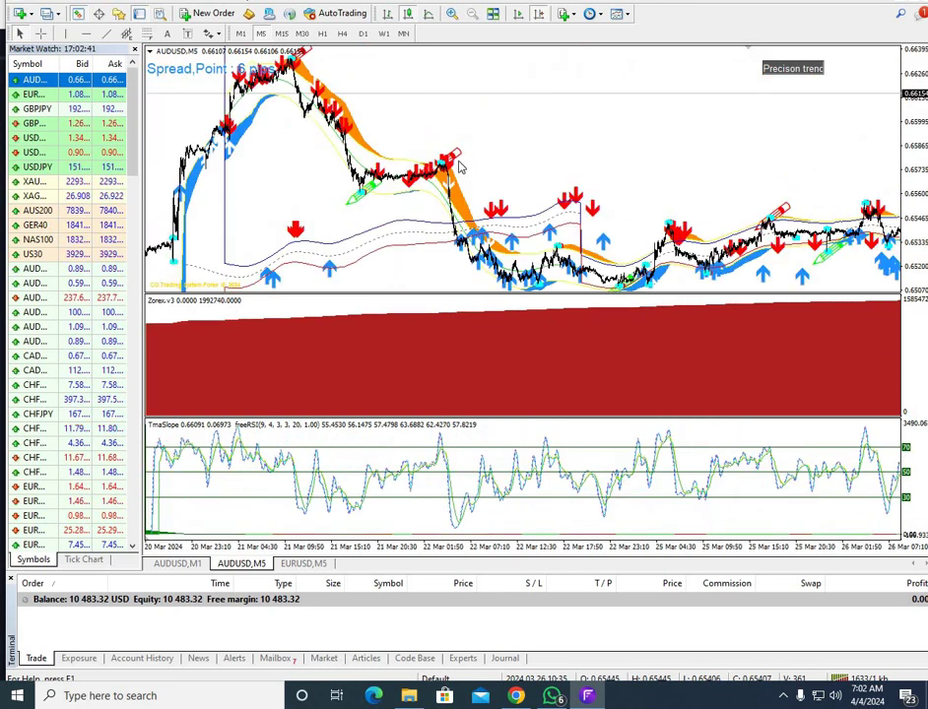
pyautogui.press('pageup')
pyautogui.press('pageup')
# - Load EURUSD from the Market Watch into the AUDUSD M5 chart and dismiss the alert
pyautogui.moveTo(35, 81); pyautogui.dragTo(398, 118)
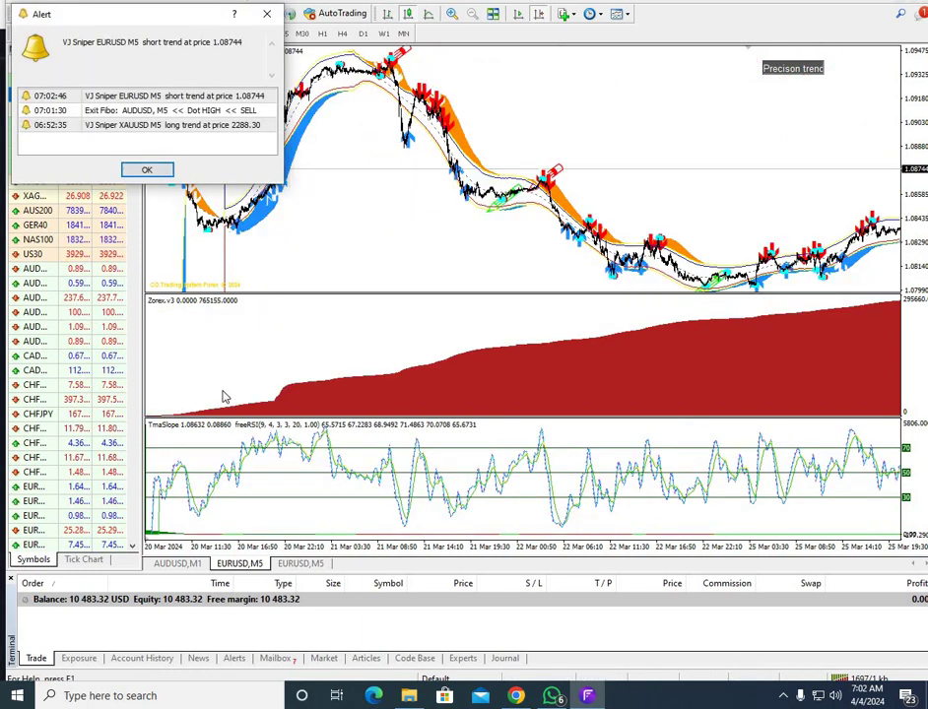
pyautogui.press('Return')
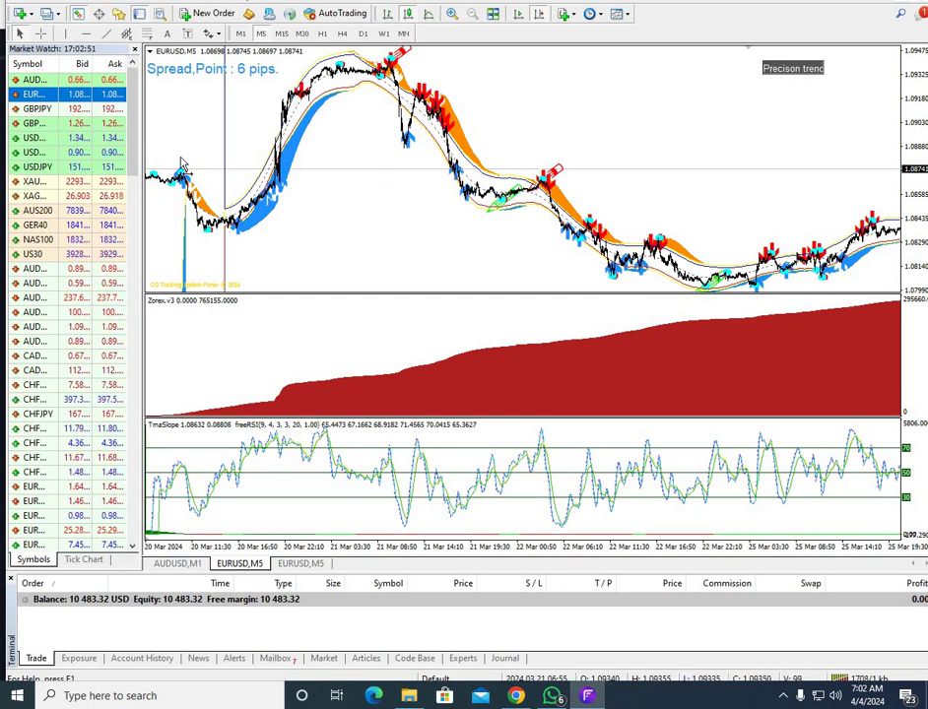
# - Examine the EURUSD M5 buy and sell signals in the compressed overview from 20 March forward to 4 April
pyautogui.scroll(-2, 352, 166)
pyautogui.moveTo(579, 218)
pyautogui.mouseDown()
pyautogui.moveTo(530, 234)
pyautogui.moveTo(351, 233)
pyautogui.mouseUp()
pyautogui.moveTo(551, 227); pyautogui.dragTo(200, 228)
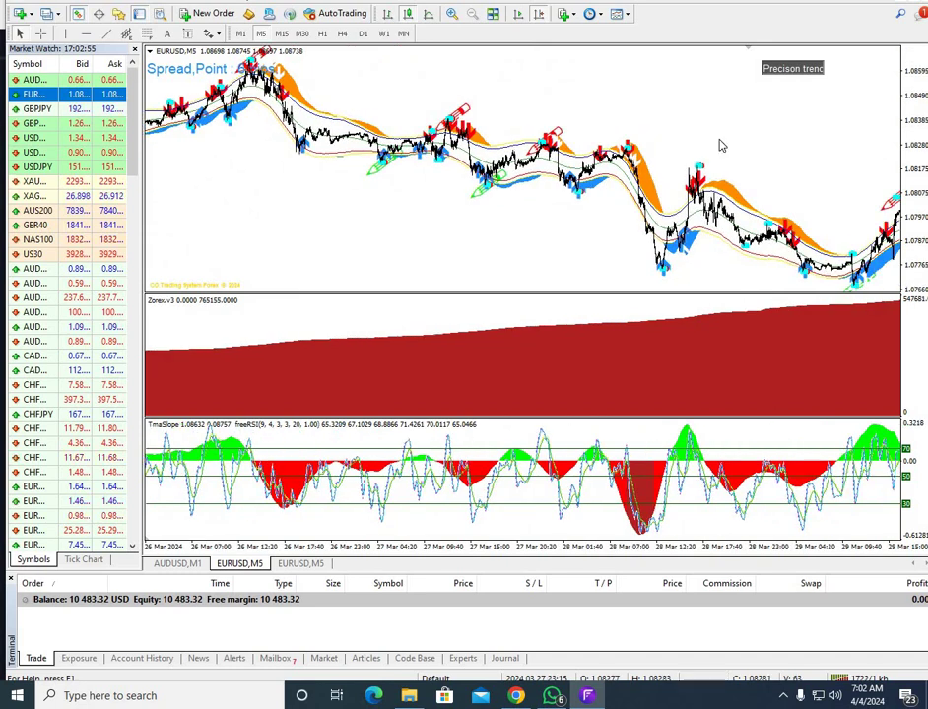
pyautogui.moveTo(737, 124); pyautogui.dragTo(392, 162)
pyautogui.moveTo(667, 152); pyautogui.dragTo(327, 175)
pyautogui.moveTo(714, 205); pyautogui.dragTo(446, 209)
pyautogui.moveTo(664, 229); pyautogui.dragTo(465, 61)
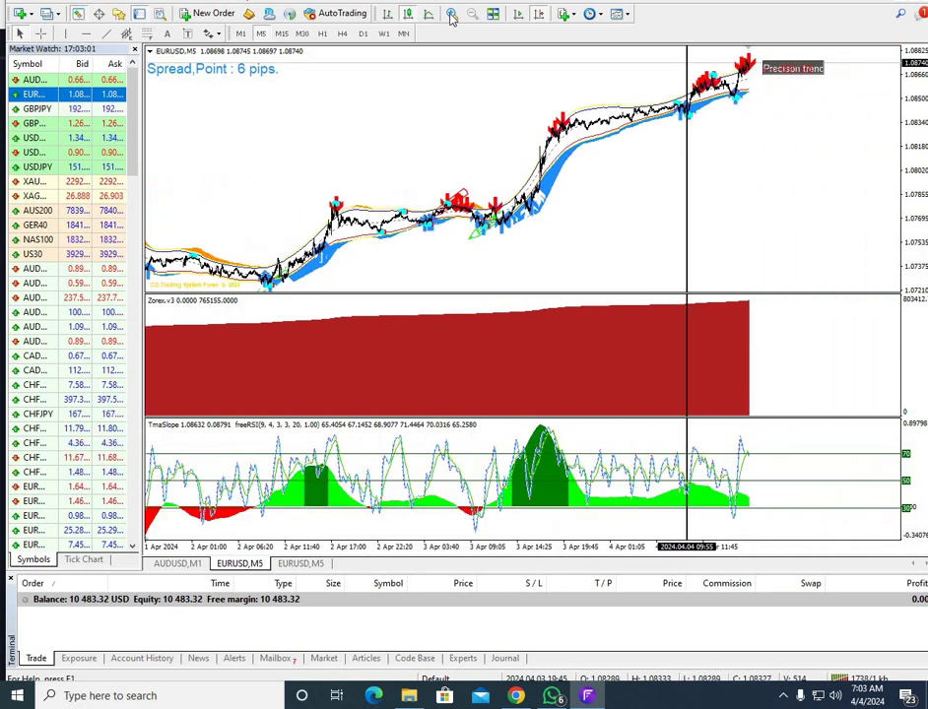
# - Examine the EURUSD M5 arrows, bands and oscillators at closer candle detail between 1 and 4 April
pyautogui.press('+')
pyautogui.press('+')
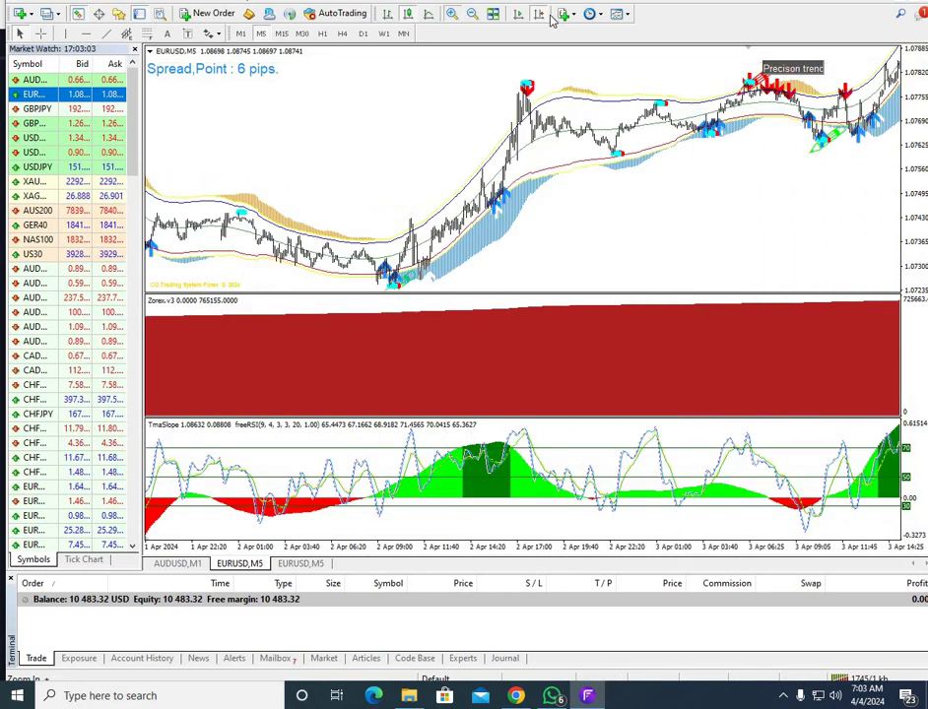
pyautogui.scroll(-10, 351, 496)
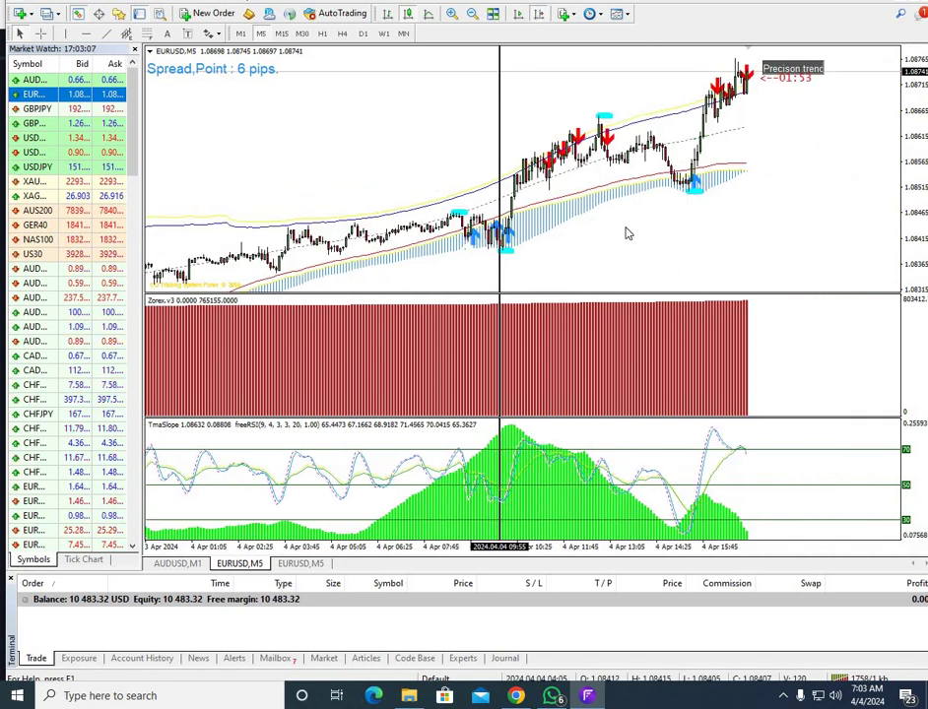
pyautogui.scroll(5, 596, 197)
pyautogui.scroll(10, 631, 130)
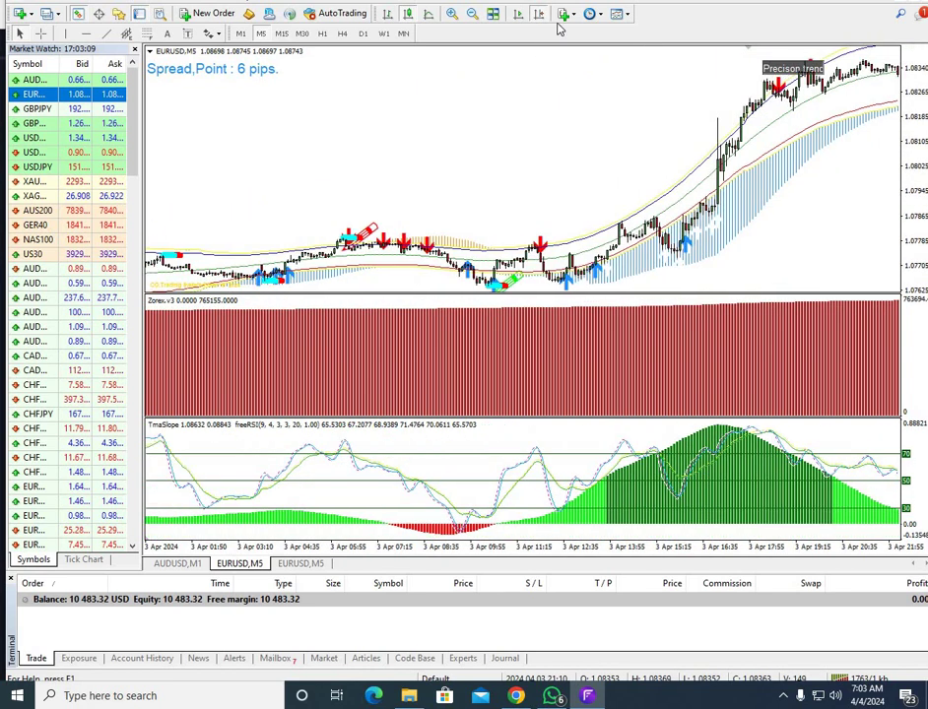
pyautogui.scroll(-10, 695, 79)
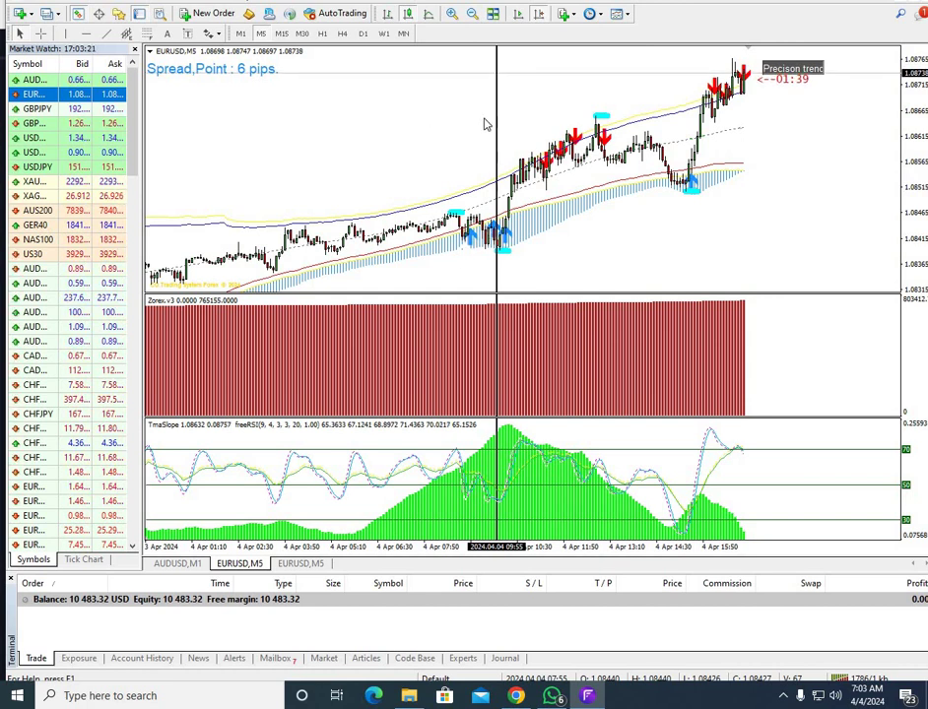
# - Switch to TradingView in Chrome and examine the BTCUSD 5-minute trend ribbon and signals from 3 April back to 2 April
pyautogui.click(514, 689)
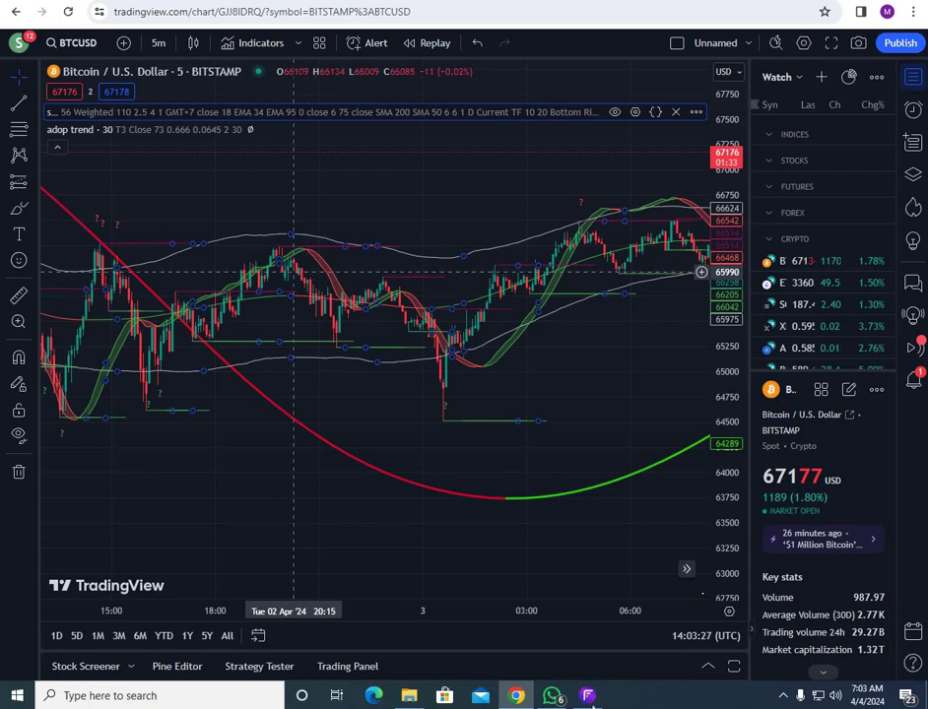
pyautogui.hotkey('alt', 'Tab')
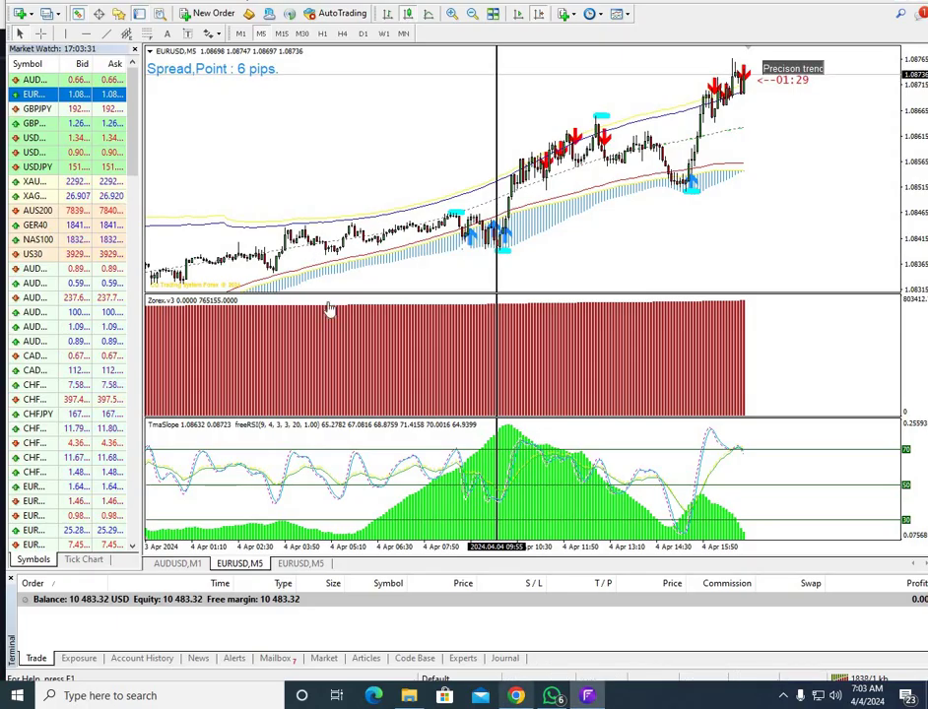
pyautogui.hotkey('alt', 'Tab')
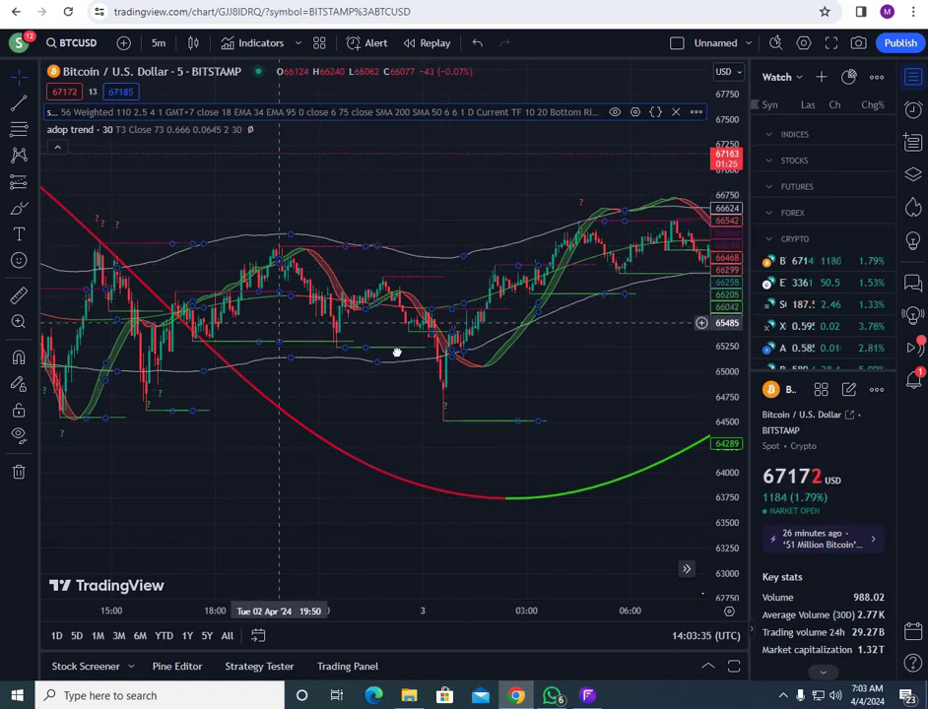
pyautogui.moveTo(201, 352); pyautogui.dragTo(439, 355)
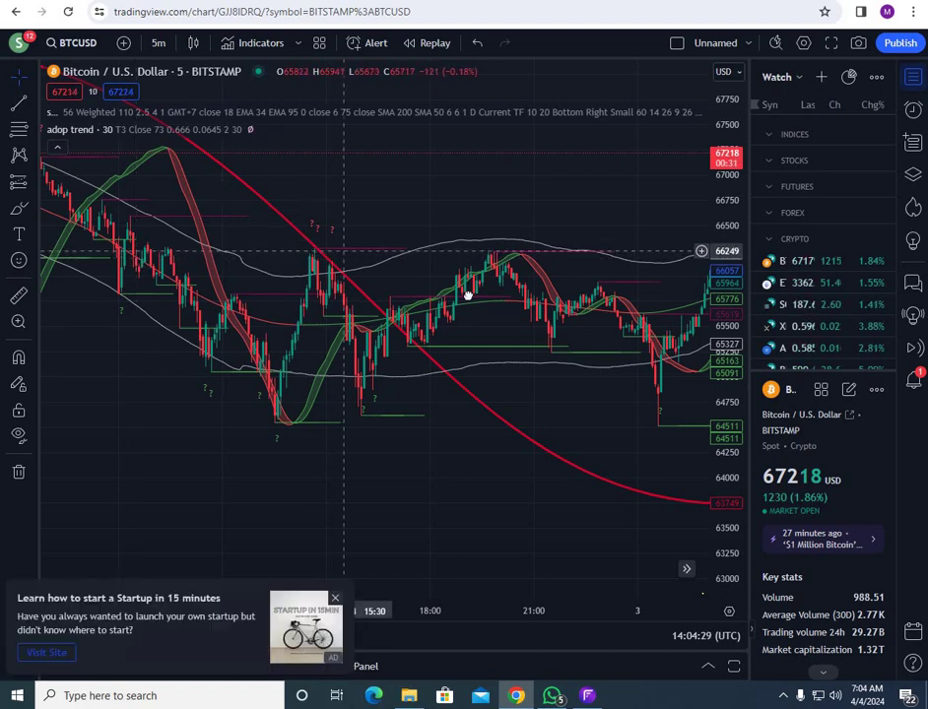
pyautogui.moveTo(223, 178); pyautogui.dragTo(535, 182)
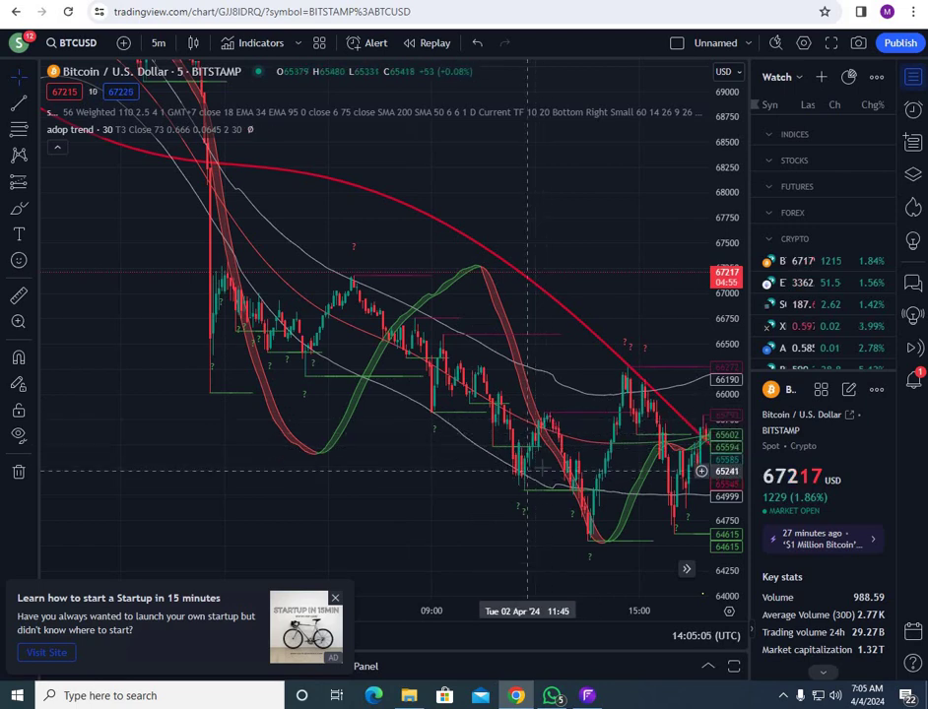
# - Examine the BTCUSD 5-minute signals against the trend ribbon and bands from 2 April forward to midday on 3 April
pyautogui.moveTo(562, 432); pyautogui.dragTo(361, 390)
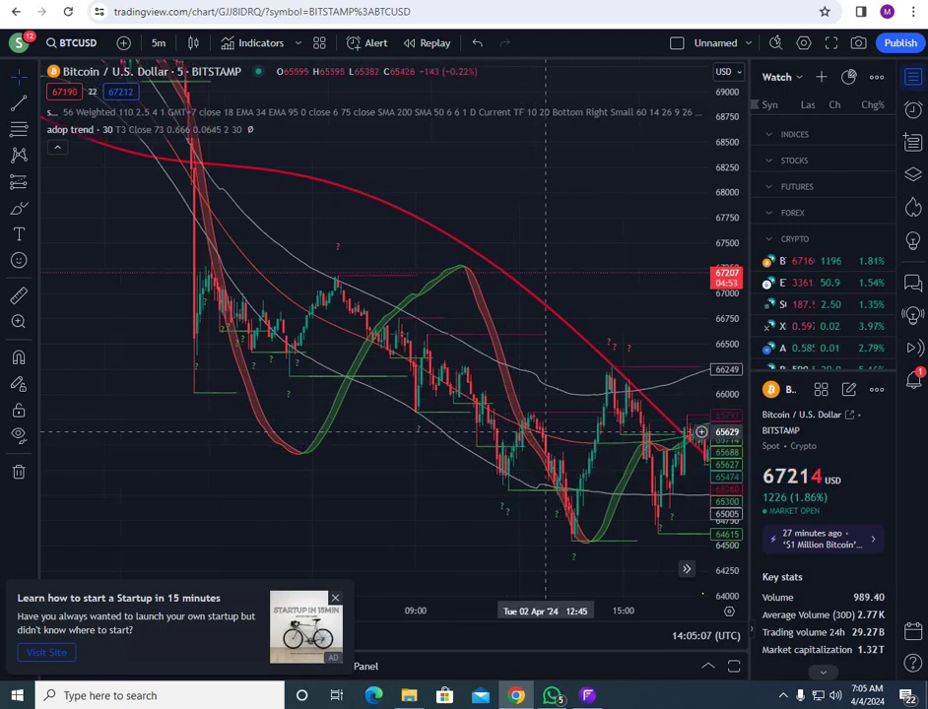
pyautogui.hscroll(1, 360, 391)
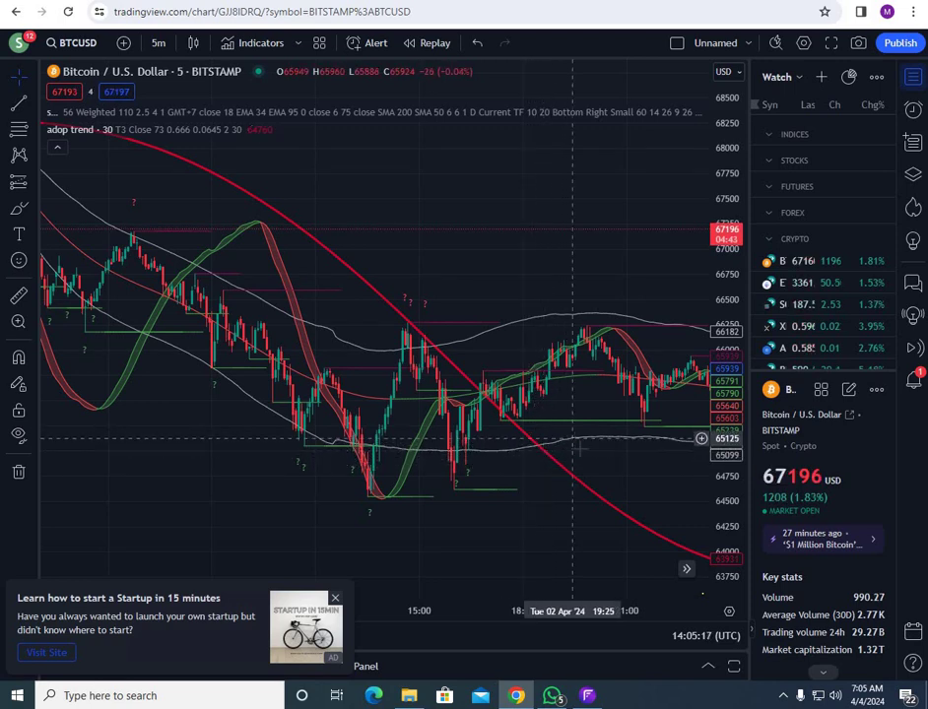
pyautogui.moveTo(475, 450); pyautogui.dragTo(349, 450)
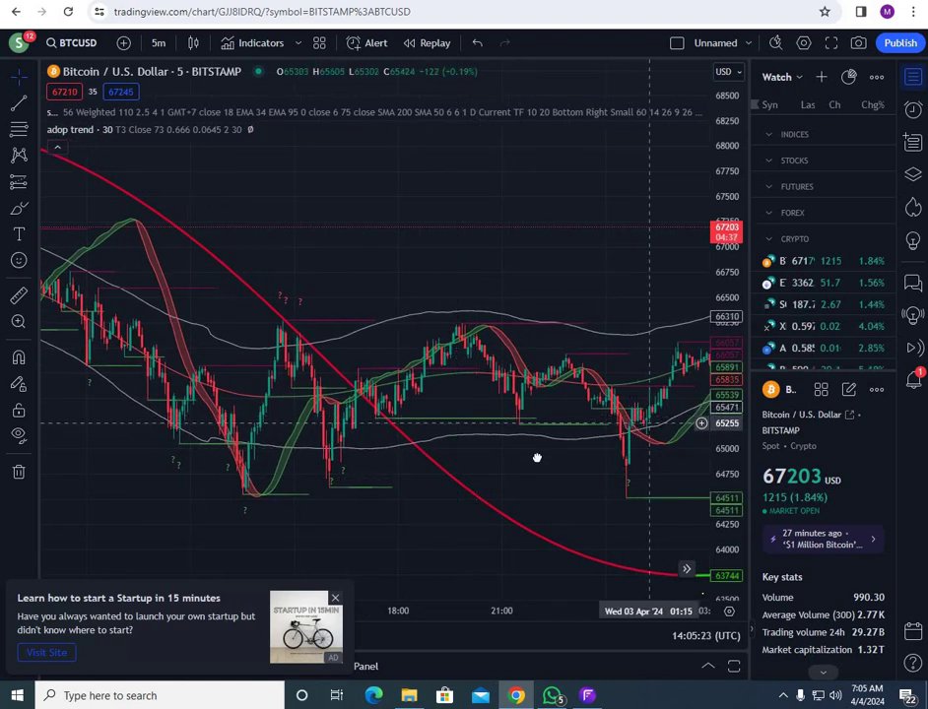
pyautogui.moveTo(651, 419); pyautogui.dragTo(521, 462)
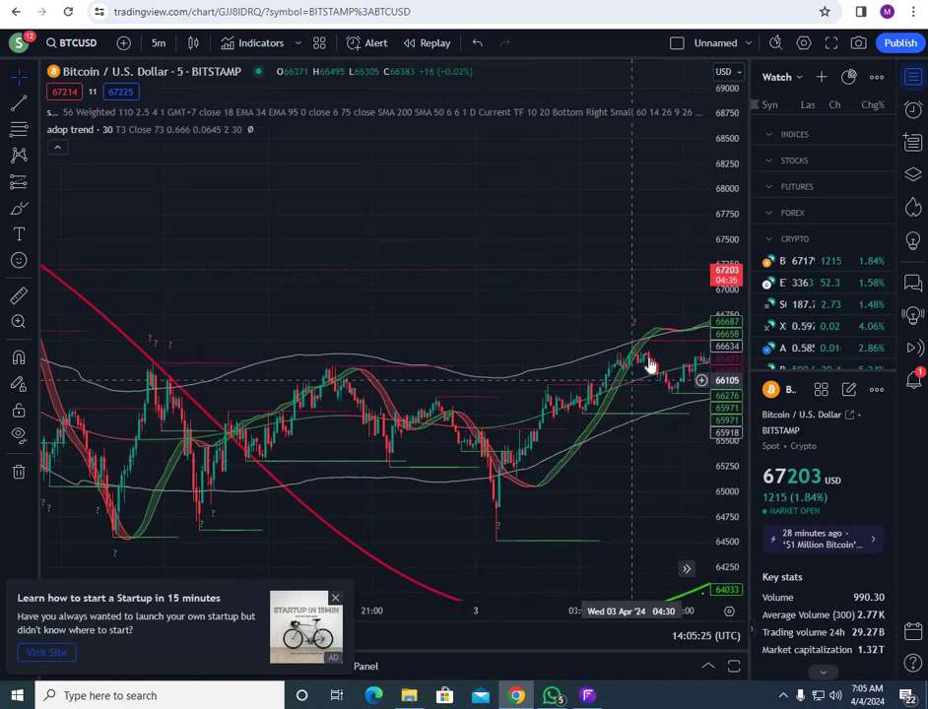
pyautogui.moveTo(524, 391); pyautogui.dragTo(281, 414)
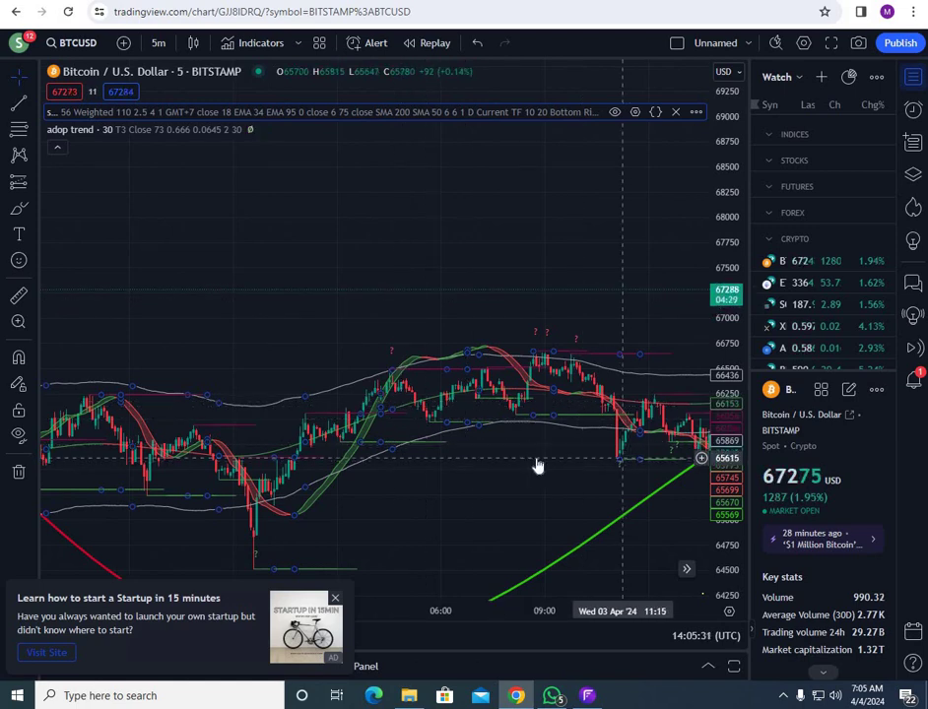
# - Examine the BTCUSD 5-minute signals and trend ribbon from midday on 3 April forward to the latest candles on 4 April
pyautogui.hscroll(3, 538, 460)
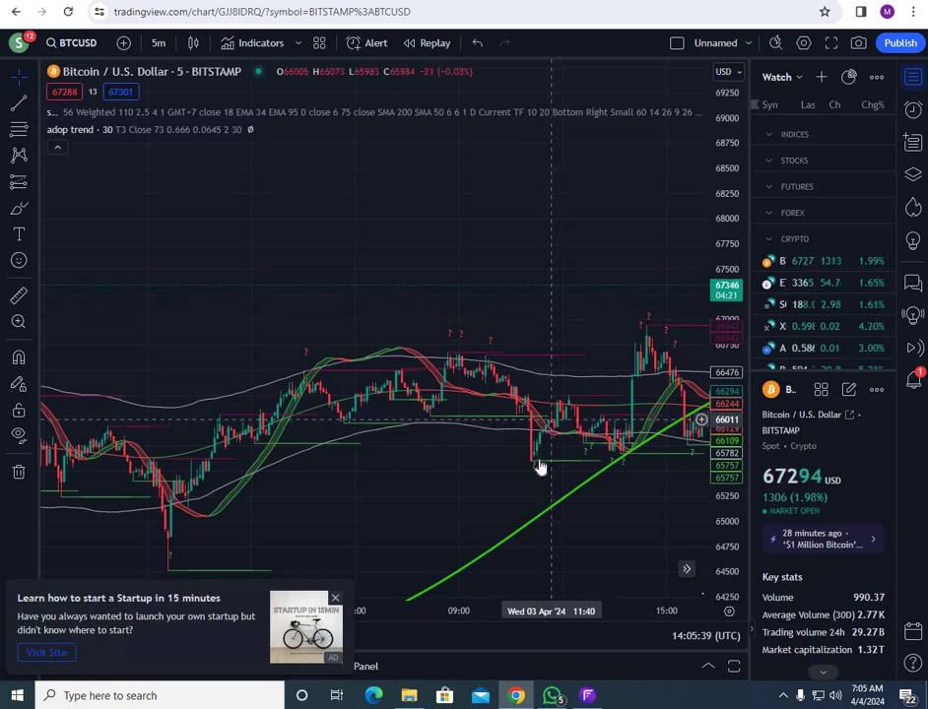
pyautogui.moveTo(640, 396); pyautogui.dragTo(424, 411)
pyautogui.hscroll(5, 495, 429)
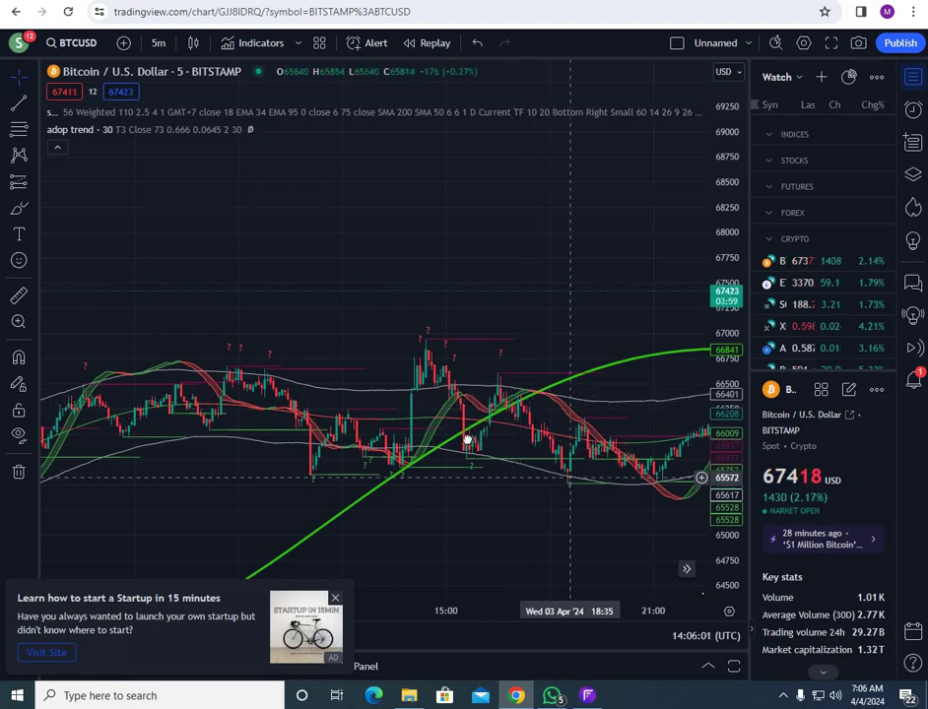
pyautogui.moveTo(625, 439); pyautogui.dragTo(538, 439)
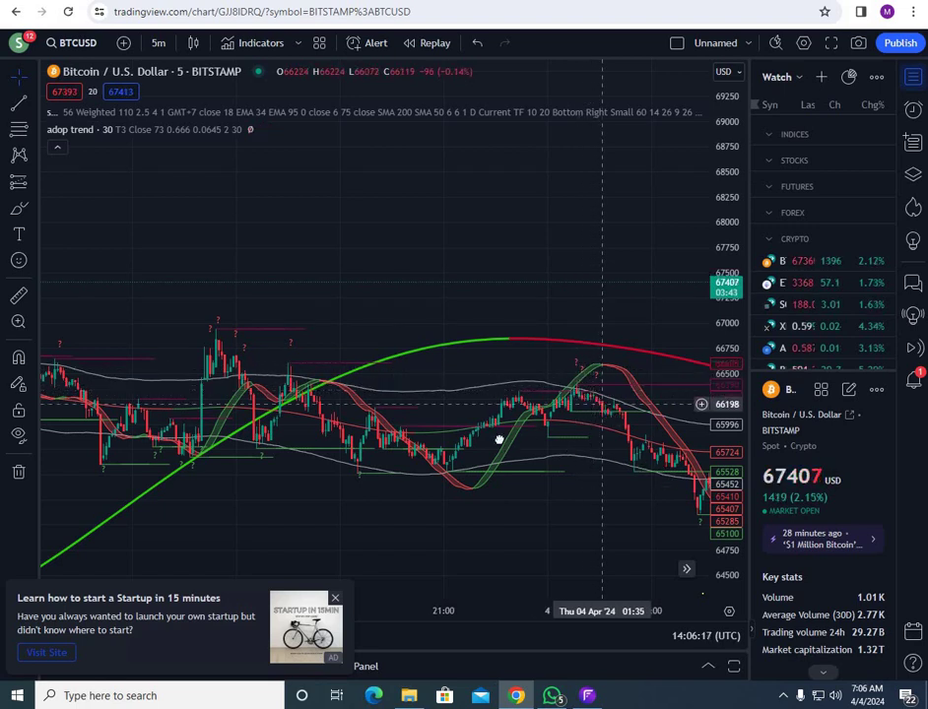
pyautogui.moveTo(662, 468); pyautogui.dragTo(500, 438)
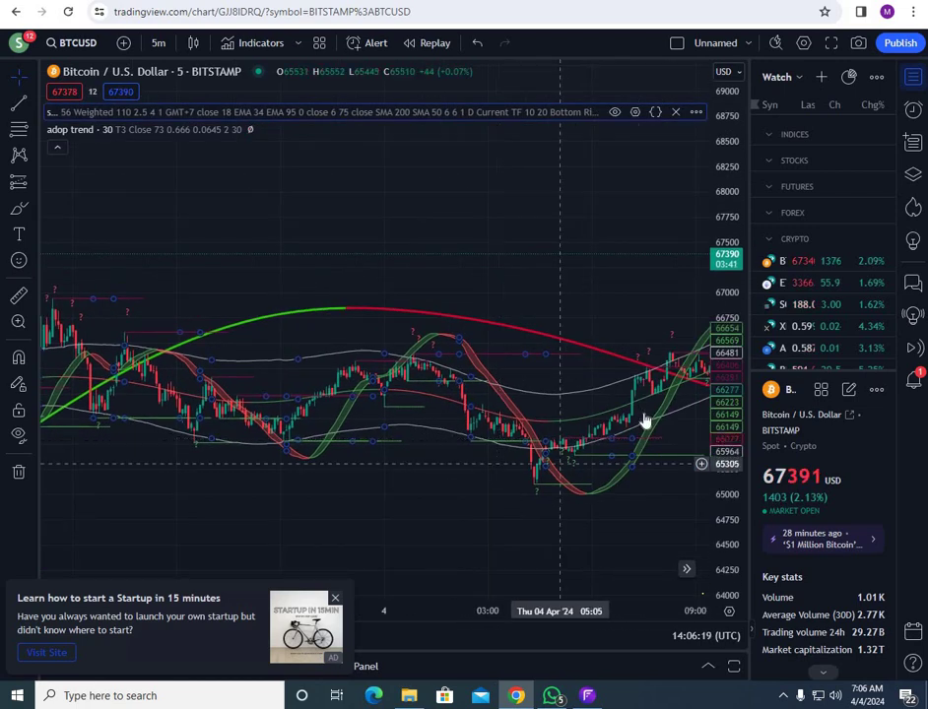
pyautogui.moveTo(631, 413); pyautogui.dragTo(527, 432)
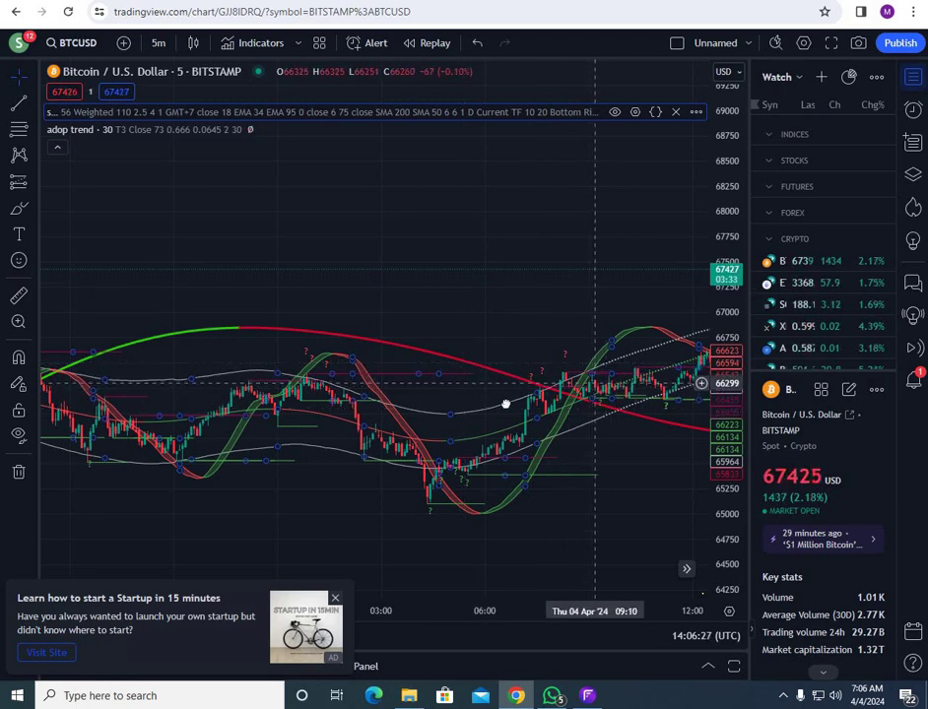
pyautogui.moveTo(634, 392); pyautogui.dragTo(517, 402)
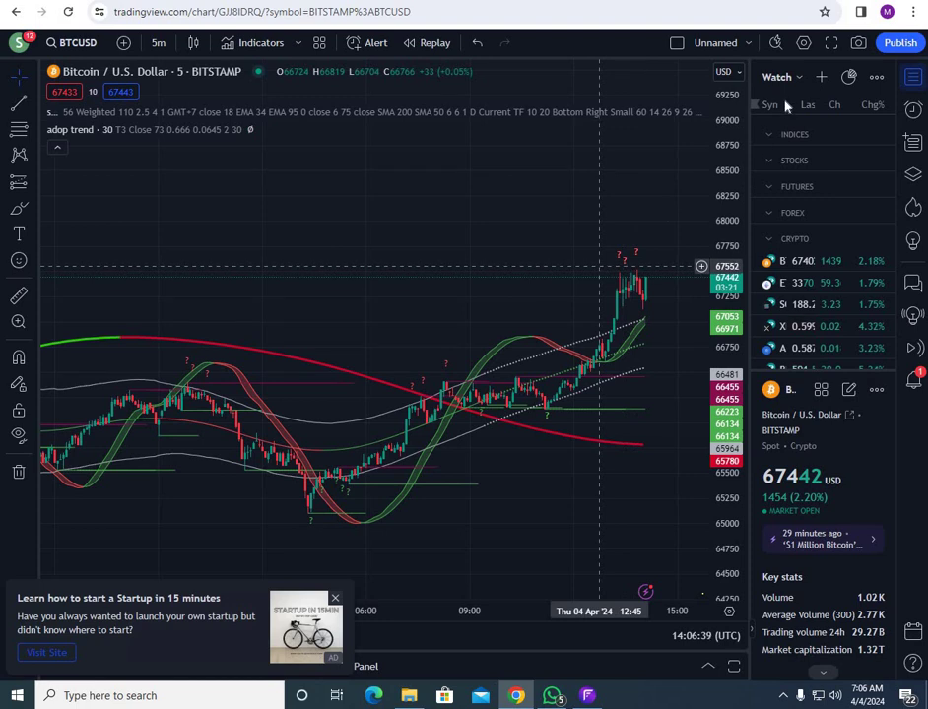
# - Load the forex watchlist and open the EURUSD 5-minute chart from it
pyautogui.click(799, 78)
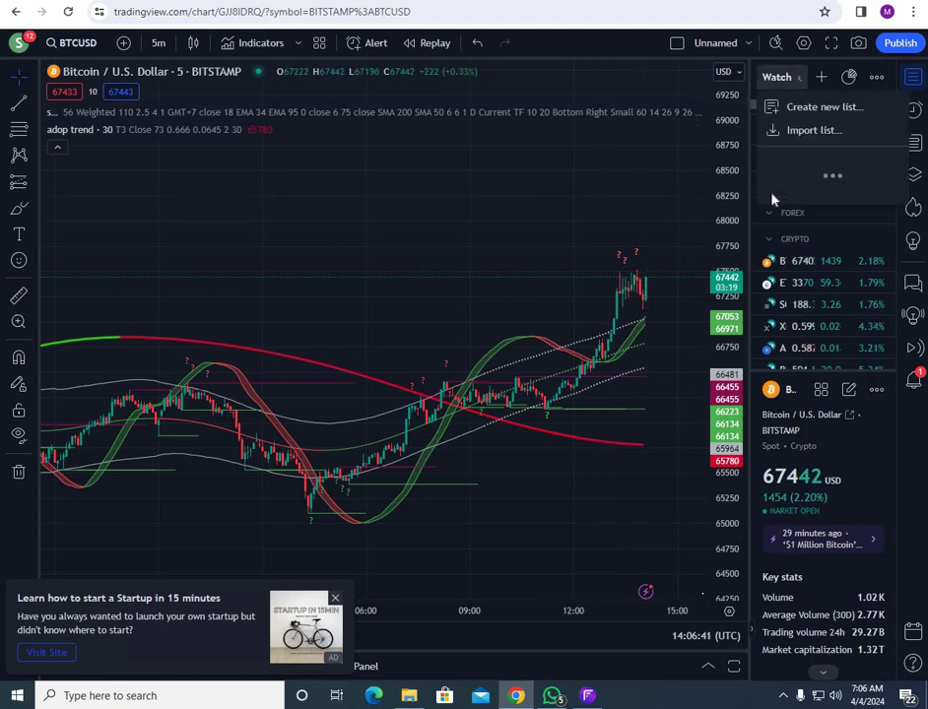
pyautogui.click(787, 193)
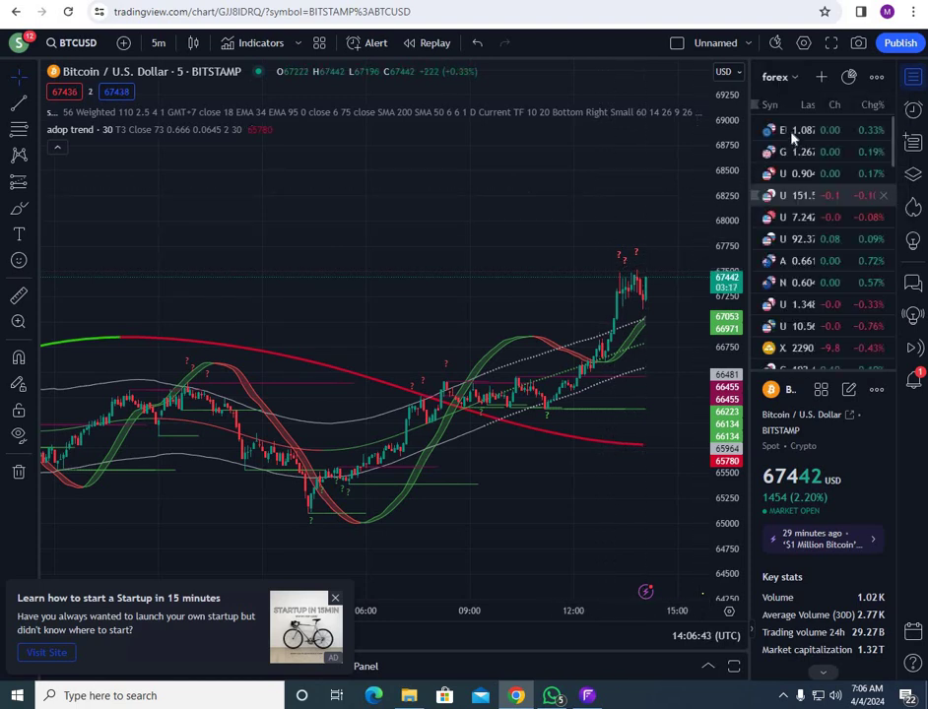
pyautogui.click(793, 138)
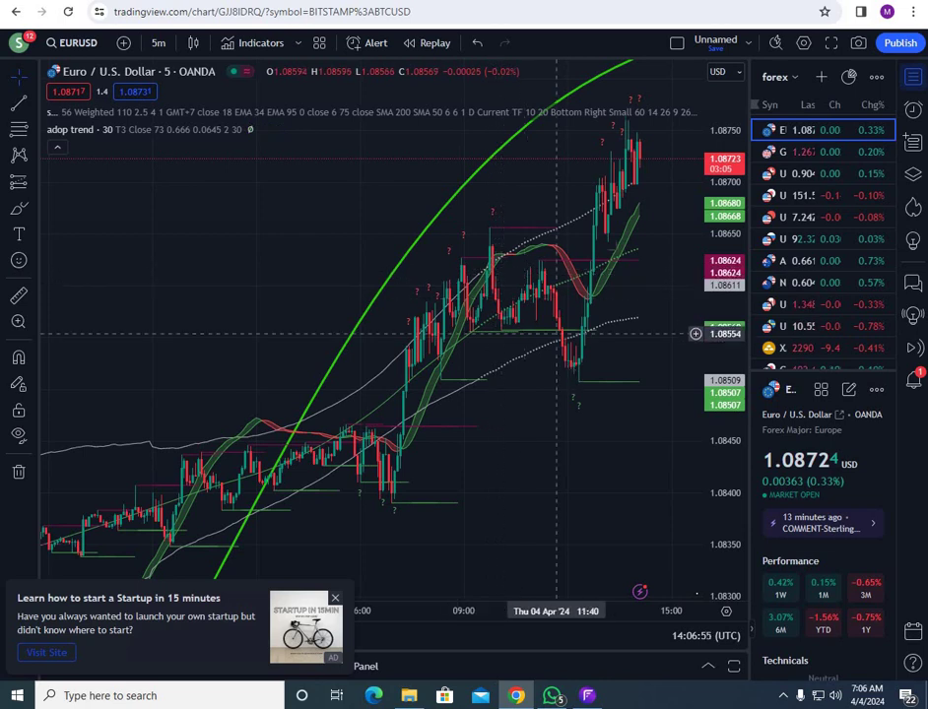
# - Examine the EURUSD 5-minute signals against the trend ribbon and bands from the latest candles on 4 April back to 2 April
pyautogui.moveTo(635, 335); pyautogui.dragTo(480, 286)
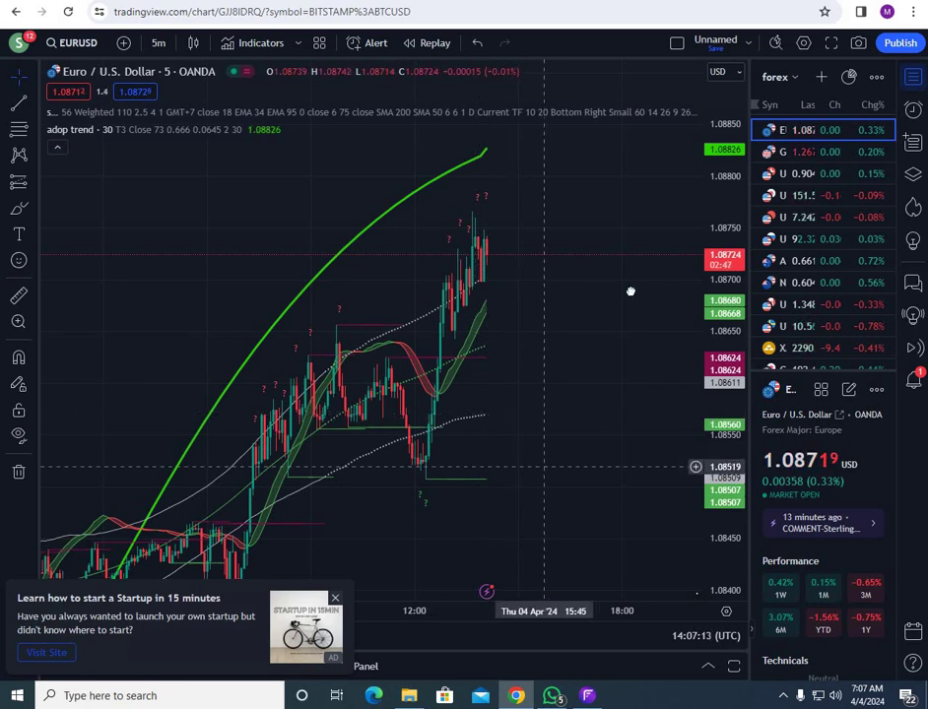
pyautogui.moveTo(267, 432); pyautogui.dragTo(685, 268)
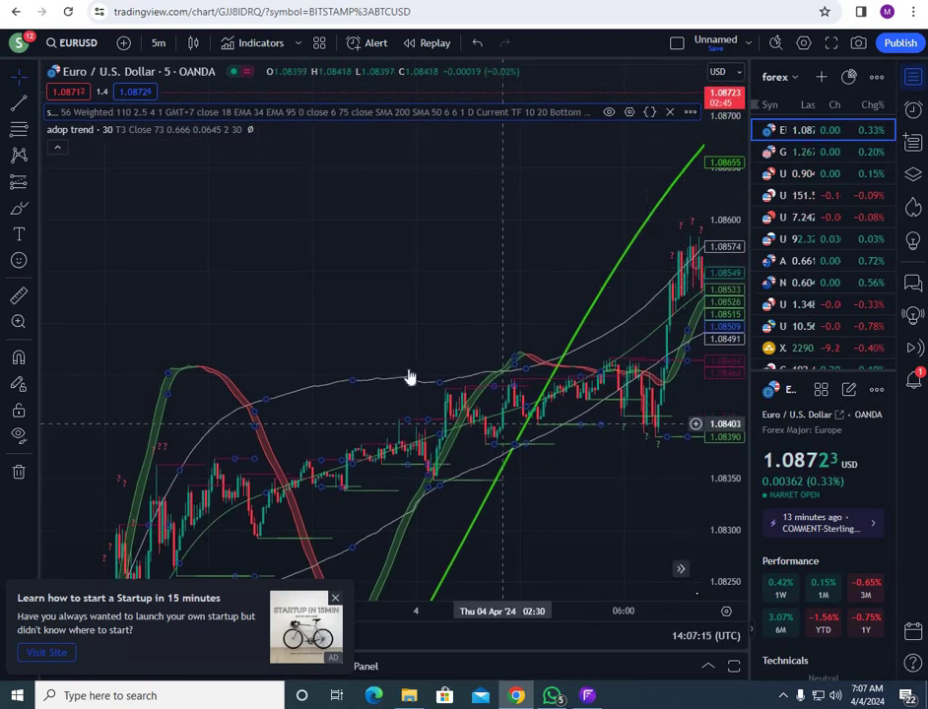
pyautogui.hscroll(-5, 404, 310)
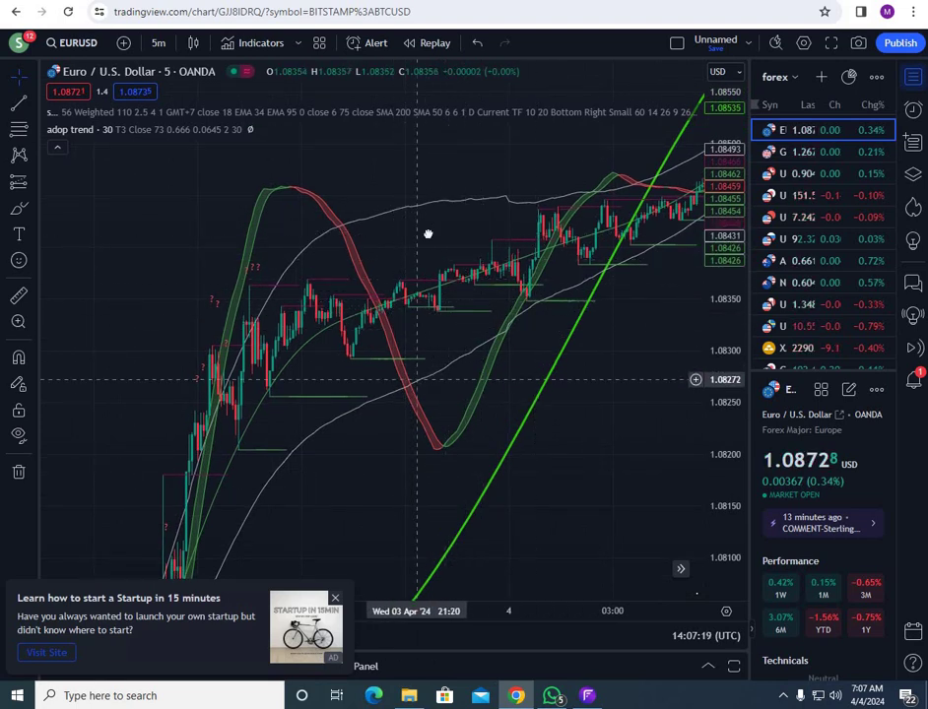
pyautogui.hscroll(-6, 259, 449)
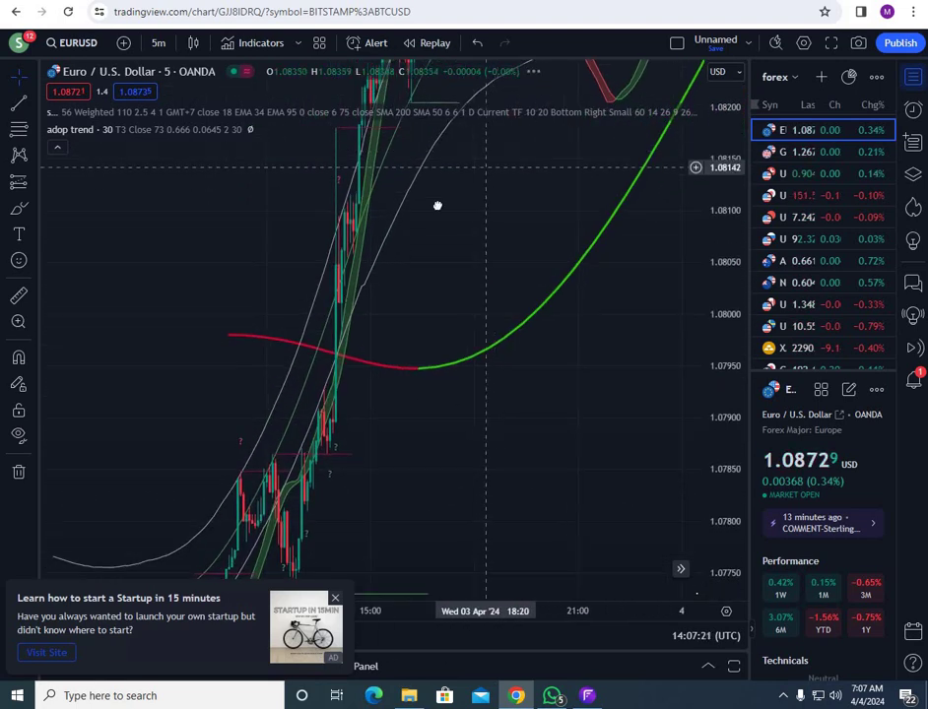
pyautogui.hscroll(-6, 449, 214)
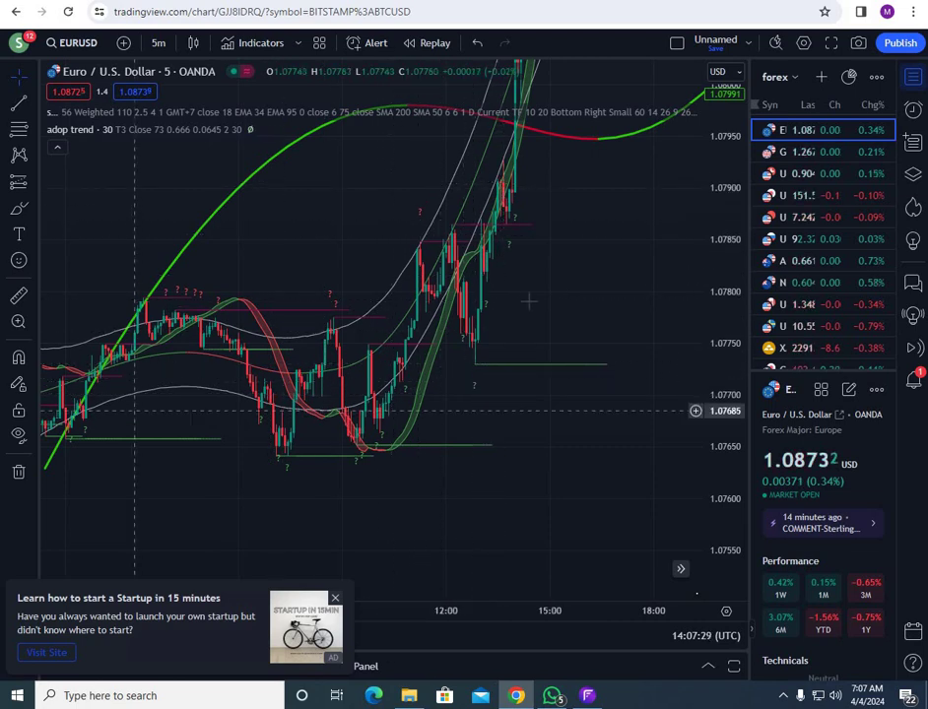
pyautogui.moveTo(135, 411); pyautogui.dragTo(543, 297)
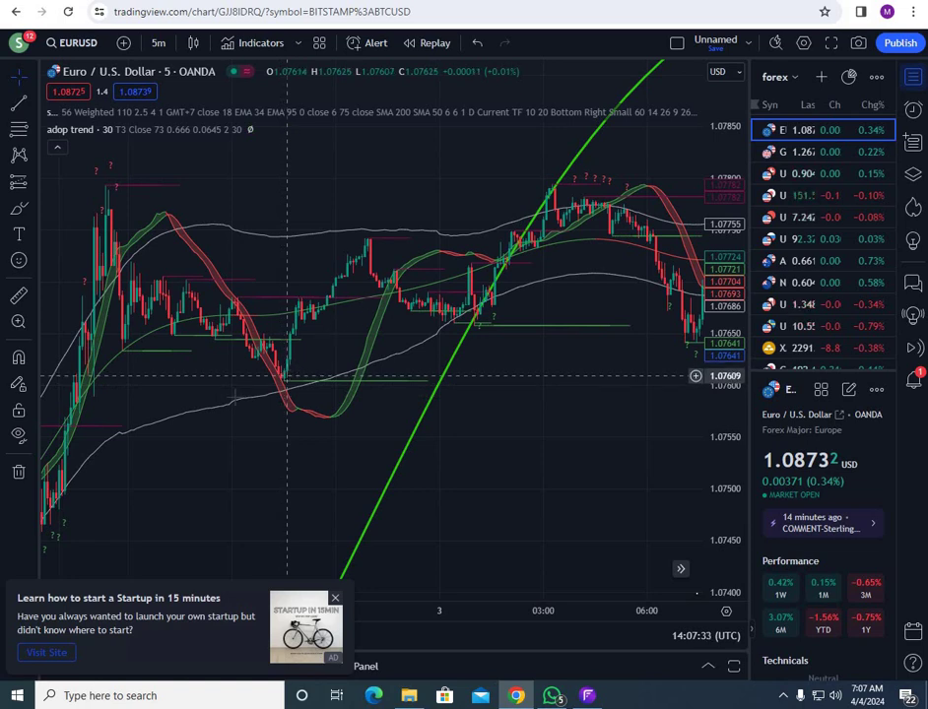
pyautogui.hscroll(-2, 468, 343)
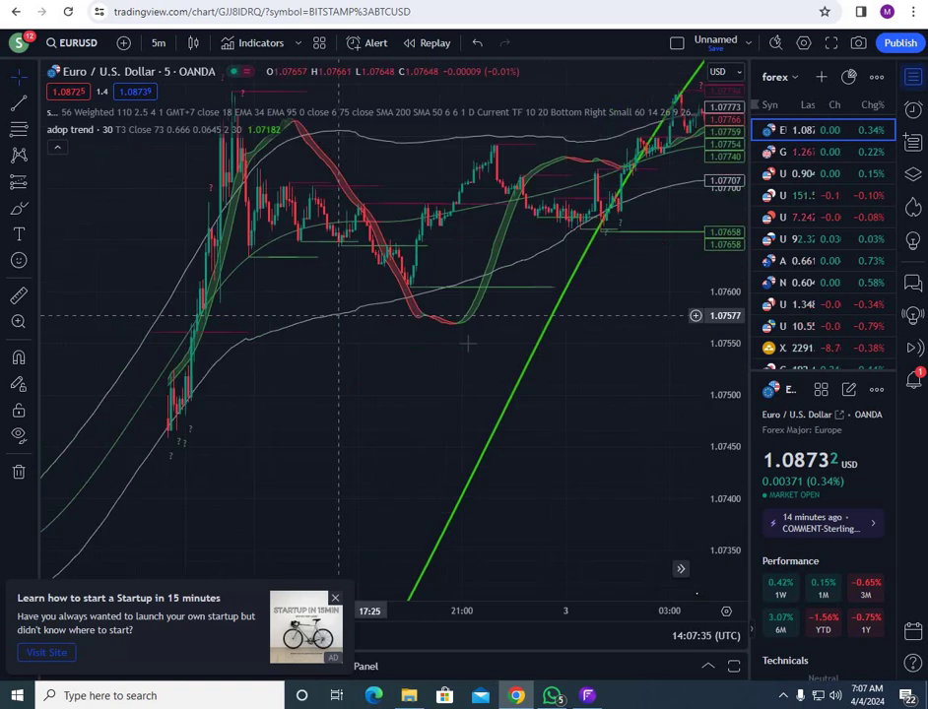
pyautogui.hscroll(-3, 468, 342)
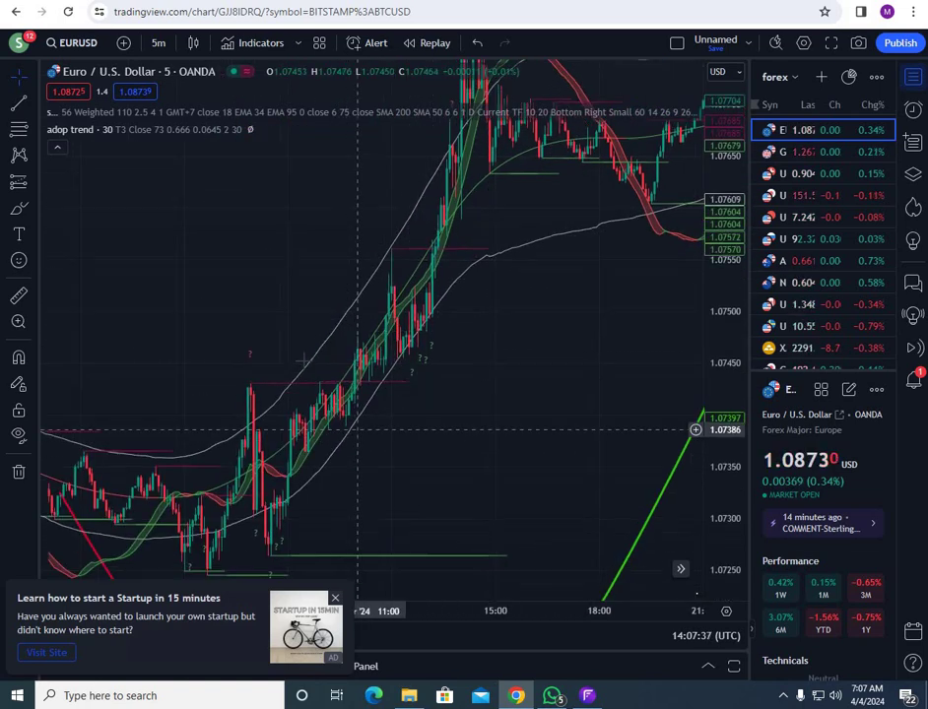
pyautogui.hscroll(-2, 302, 360)
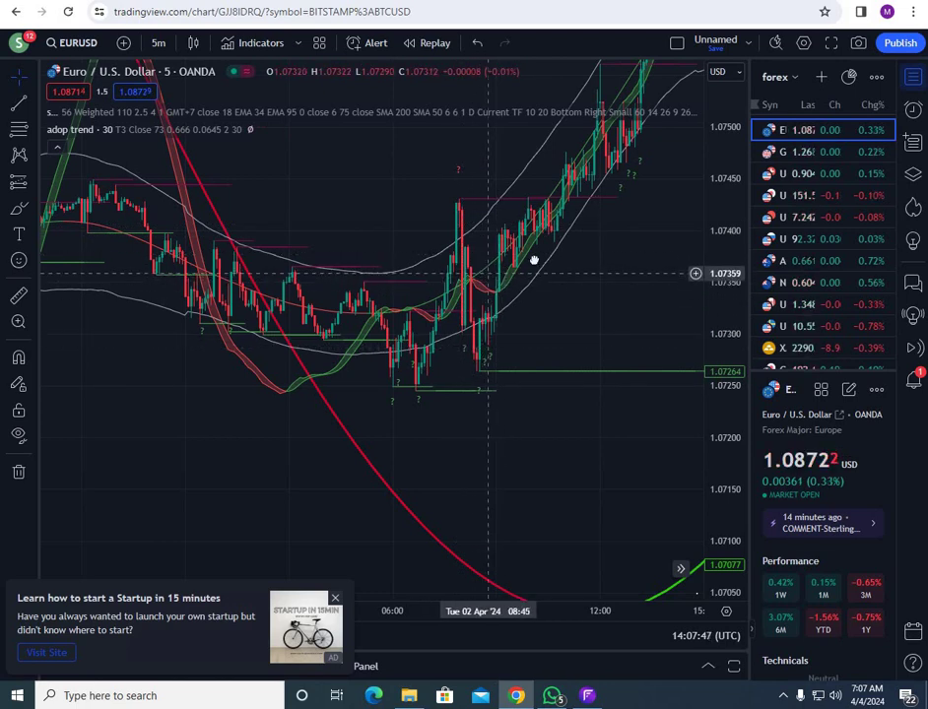
# - Examine the EURUSD 5-minute signals and trend ribbon from 2 April back through 1 April to 29 March
pyautogui.moveTo(600, 197); pyautogui.dragTo(316, 417)
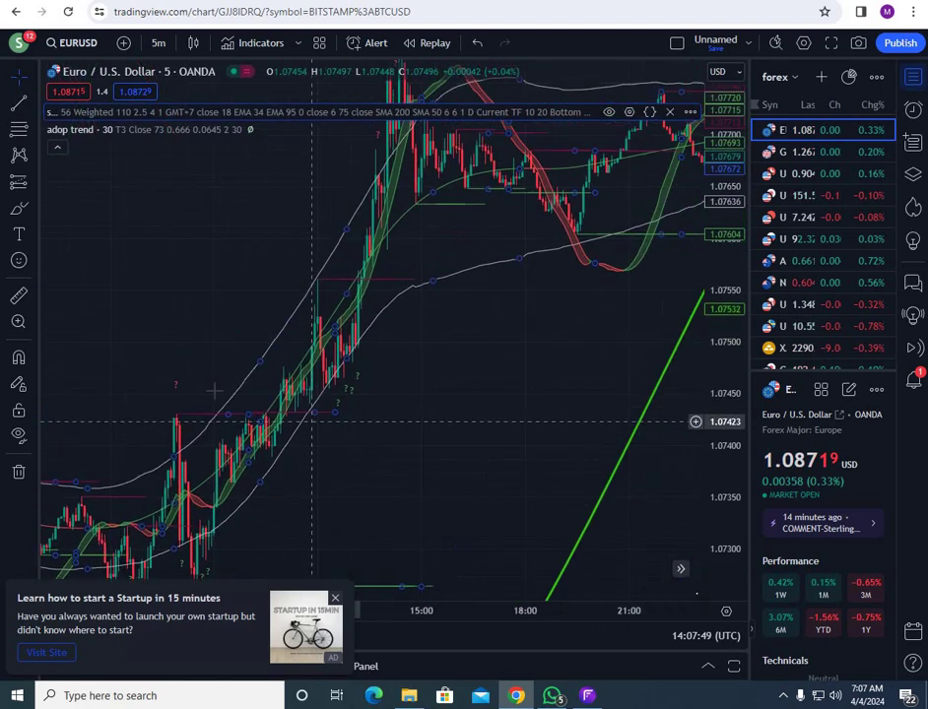
pyautogui.hscroll(-10, 165, 278)
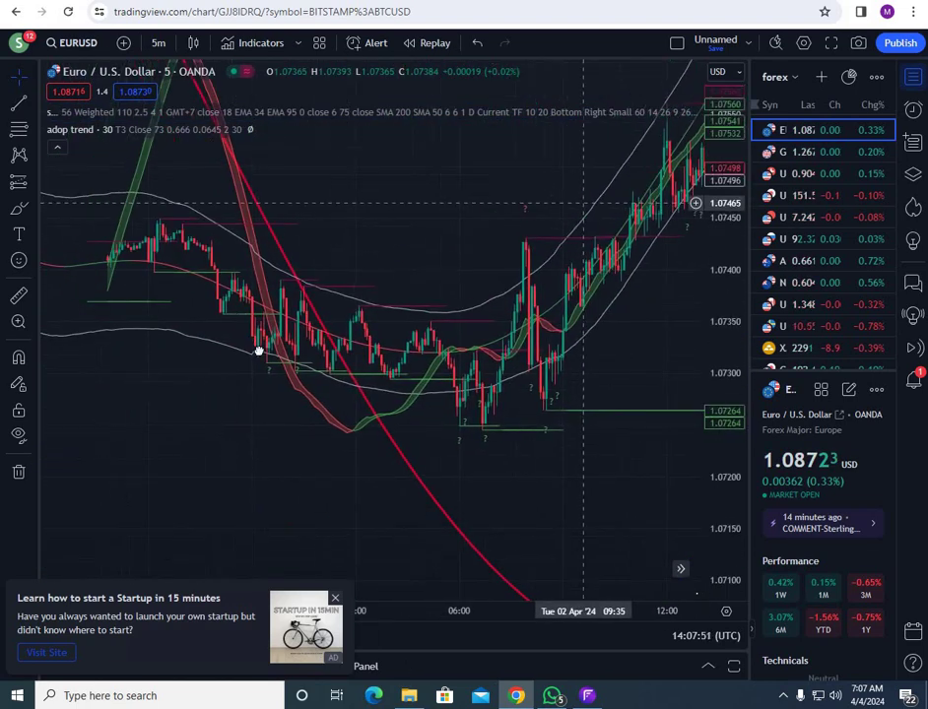
pyautogui.hscroll(-5, 210, 331)
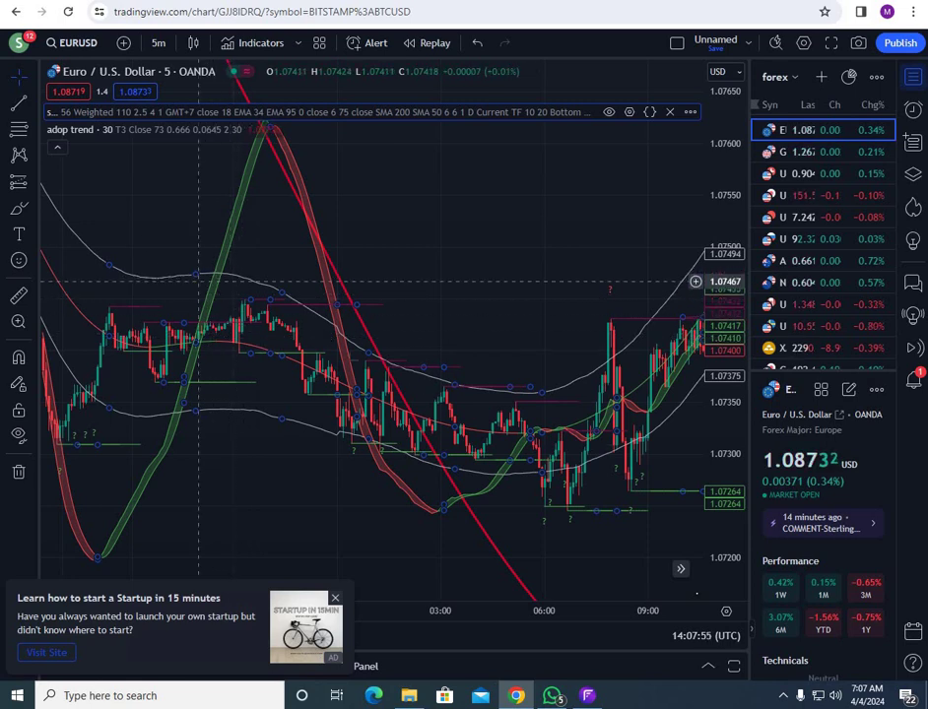
pyautogui.hscroll(-2, 284, 240)
pyautogui.hscroll(-10, 285, 239)
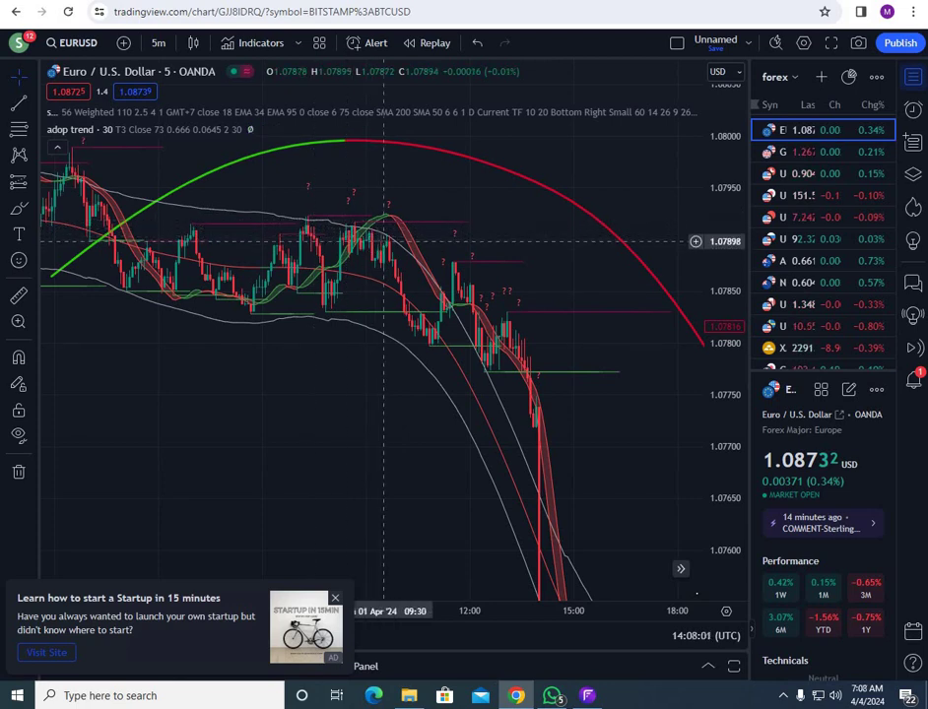
pyautogui.hscroll(4, 478, 544)
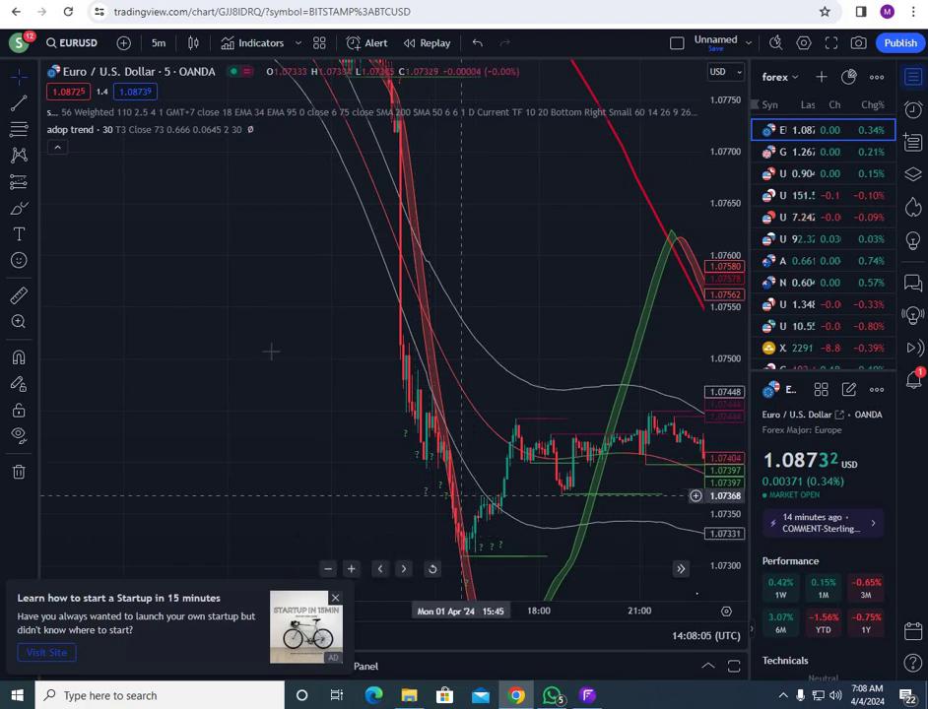
pyautogui.hscroll(-8, 615, 550)
pyautogui.hscroll(-10, 615, 550)
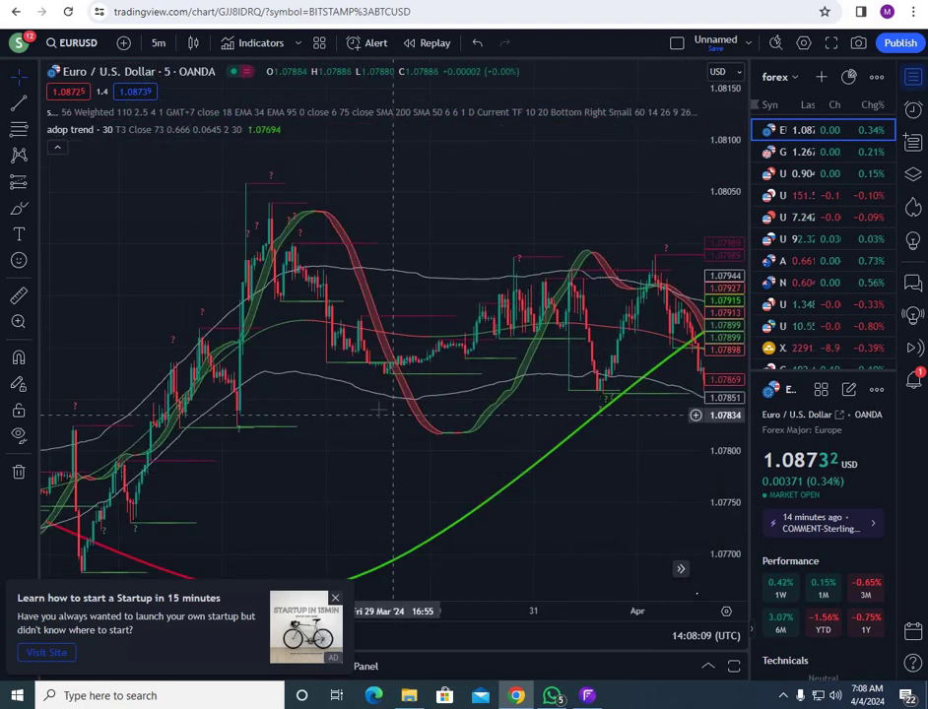
# - Examine the EURUSD 5-minute signals around the ribbon turns from 29 March back to the evening of 27 March
pyautogui.moveTo(263, 445); pyautogui.dragTo(328, 364)
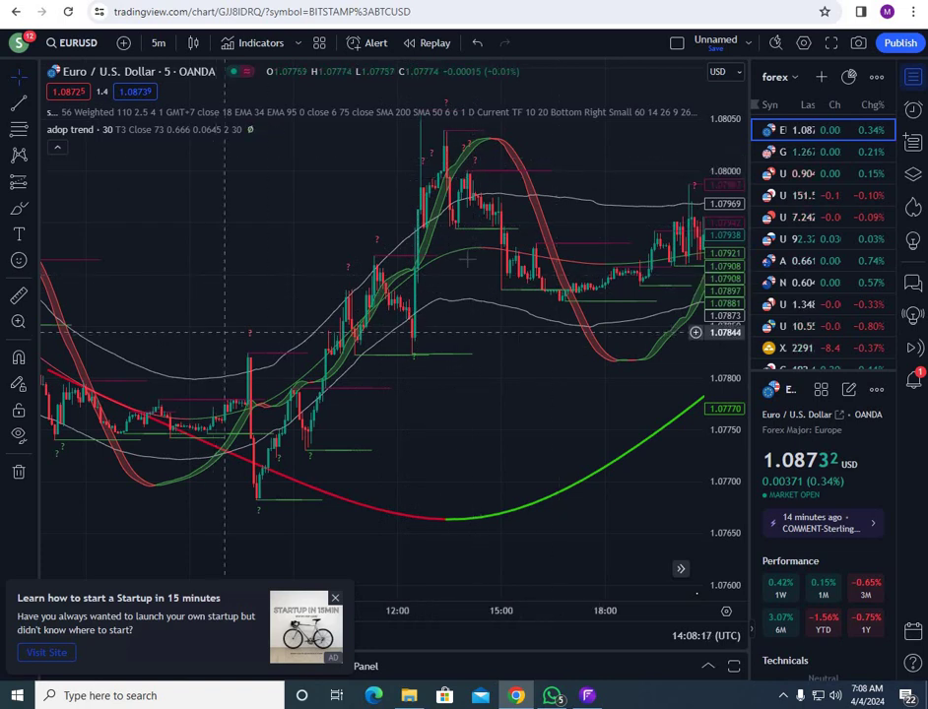
pyautogui.moveTo(224, 333); pyautogui.dragTo(675, 331)
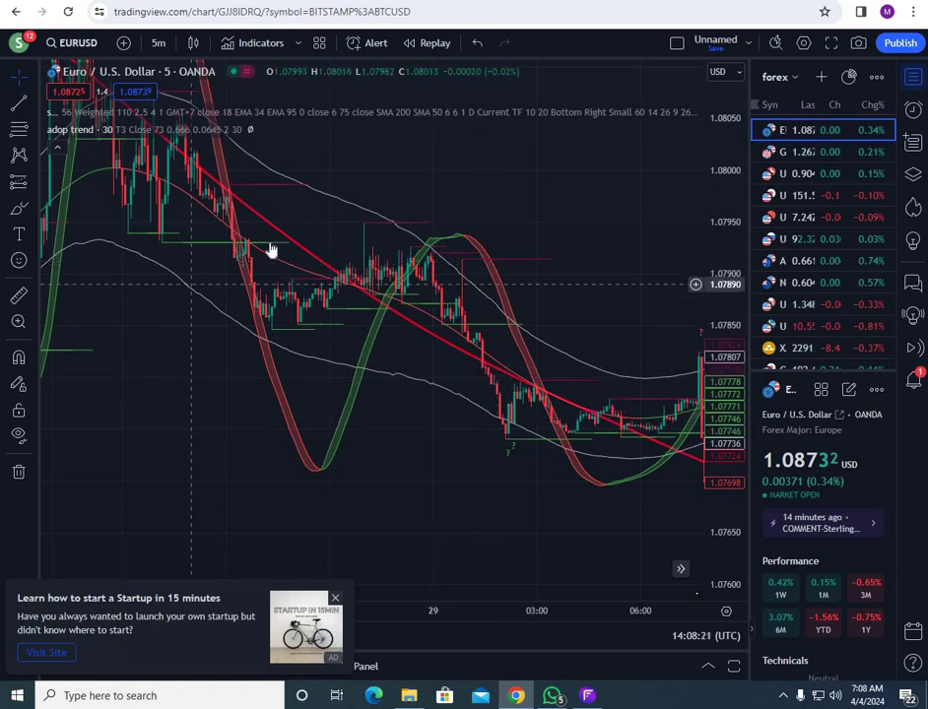
pyautogui.moveTo(276, 248); pyautogui.dragTo(380, 434)
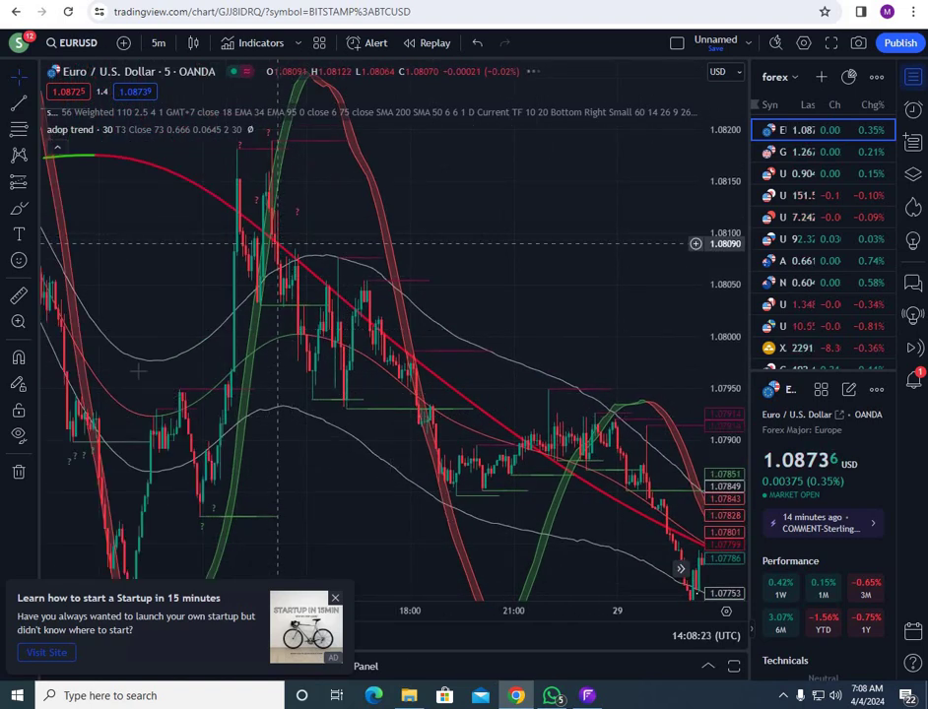
pyautogui.moveTo(138, 369); pyautogui.dragTo(545, 462)
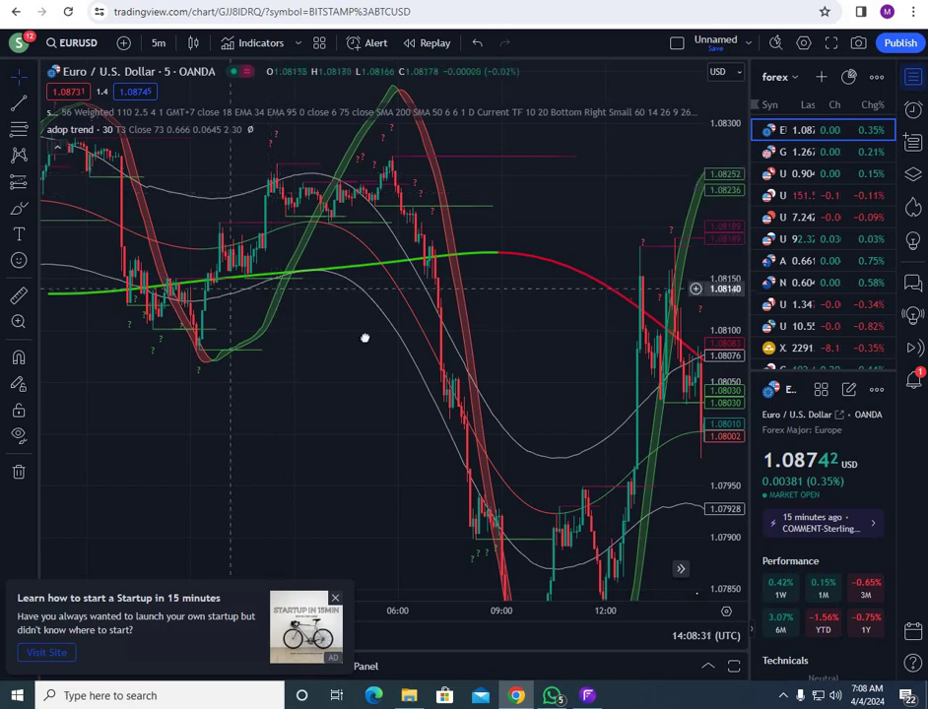
pyautogui.moveTo(153, 274); pyautogui.dragTo(483, 364)
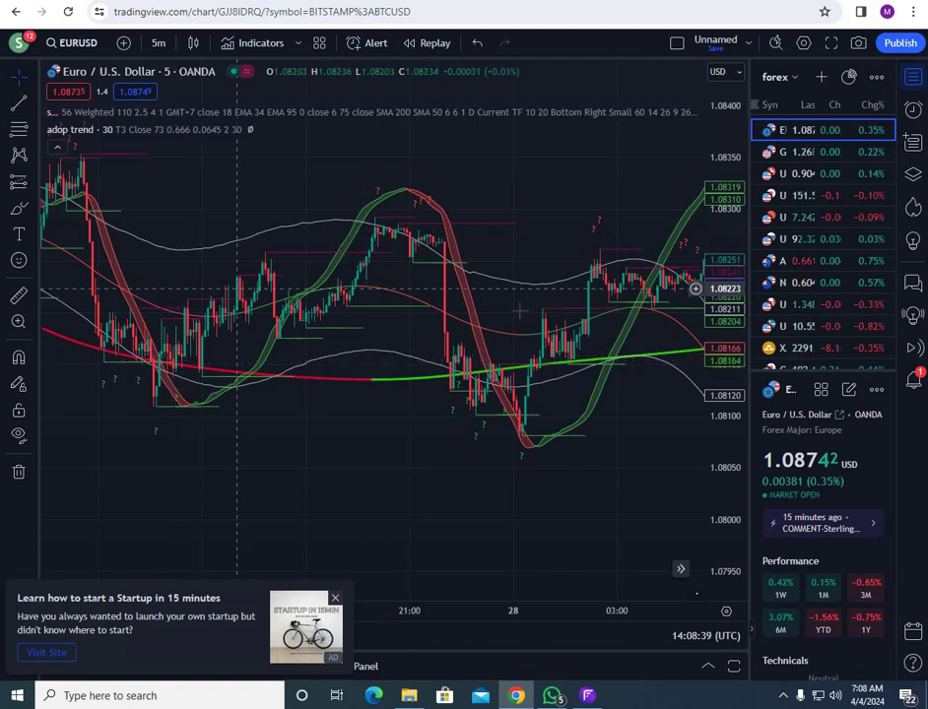
# - Examine the EURUSD 5-minute signals, bands and trend line from 27 March back to the morning of 26 March
pyautogui.hscroll(-5, 182, 302)
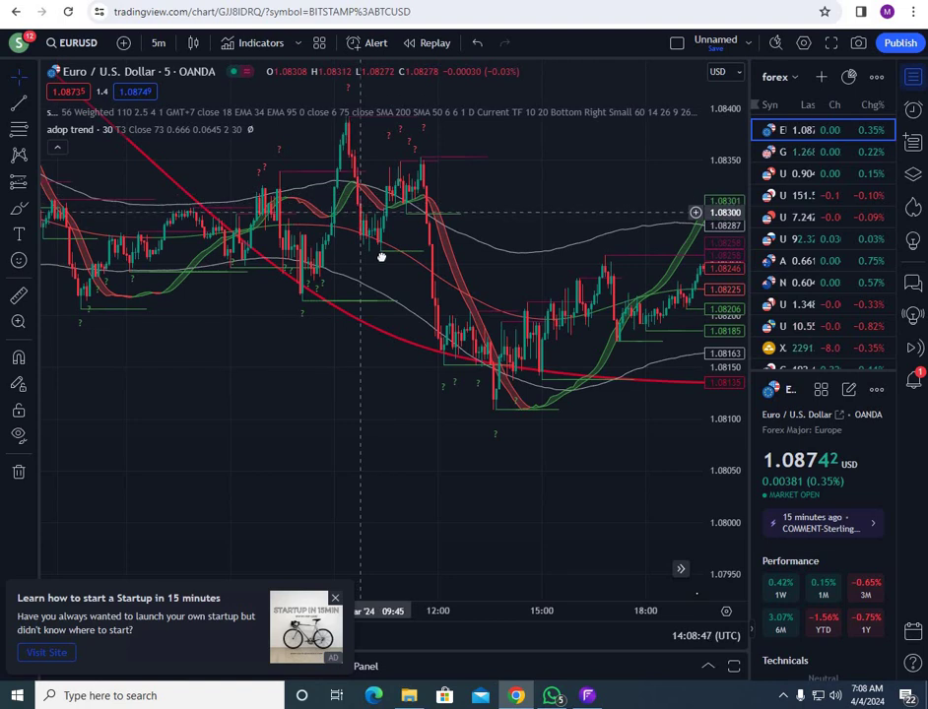
pyautogui.moveTo(363, 202); pyautogui.dragTo(384, 257)
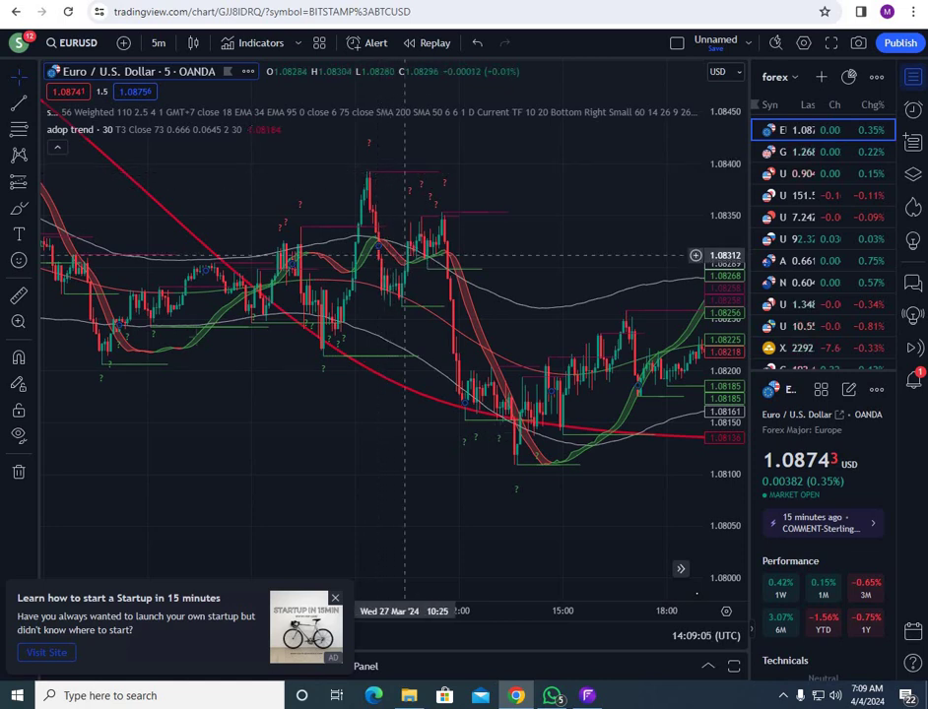
pyautogui.moveTo(169, 319); pyautogui.dragTo(556, 431)
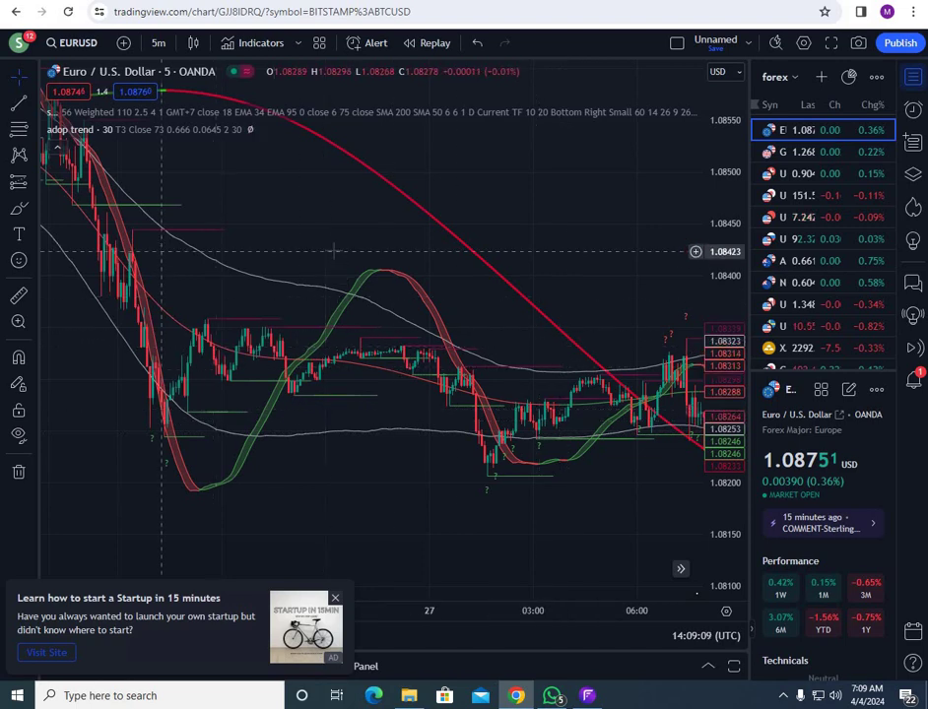
pyautogui.moveTo(182, 271); pyautogui.dragTo(451, 403)
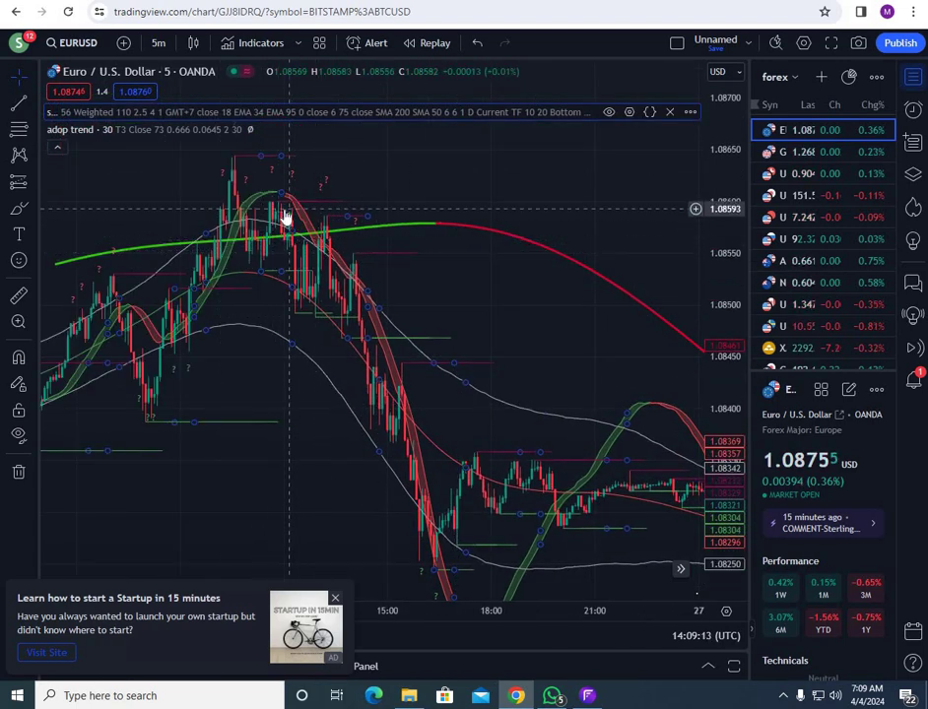
pyautogui.moveTo(385, 506); pyautogui.dragTo(254, 397)
pyautogui.moveTo(290, 437); pyautogui.dragTo(590, 491)
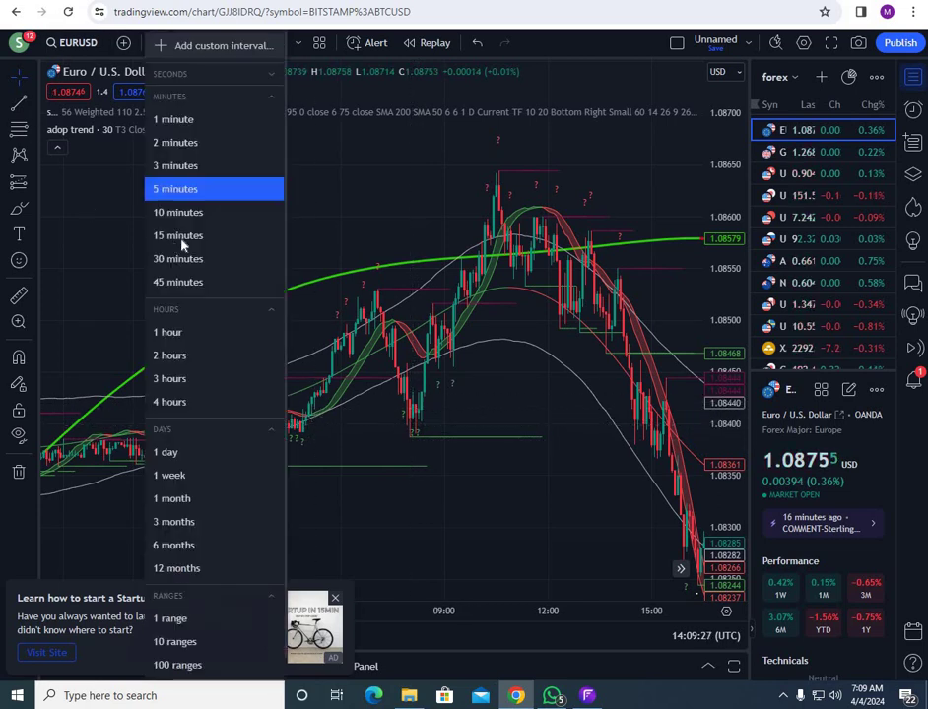
# - Switch the EURUSD chart to the 15-minute interval and examine its signals from 1 April forward to the latest candles on 4 April
pyautogui.click(177, 235)
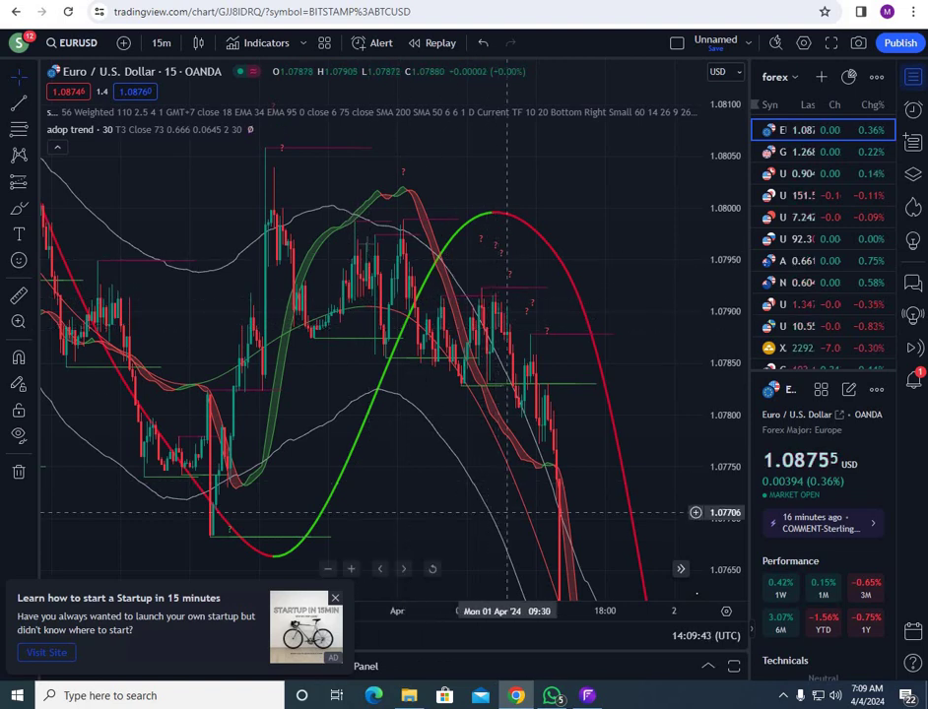
pyautogui.moveTo(498, 508); pyautogui.dragTo(345, 216)
pyautogui.hscroll(5, 338, 414)
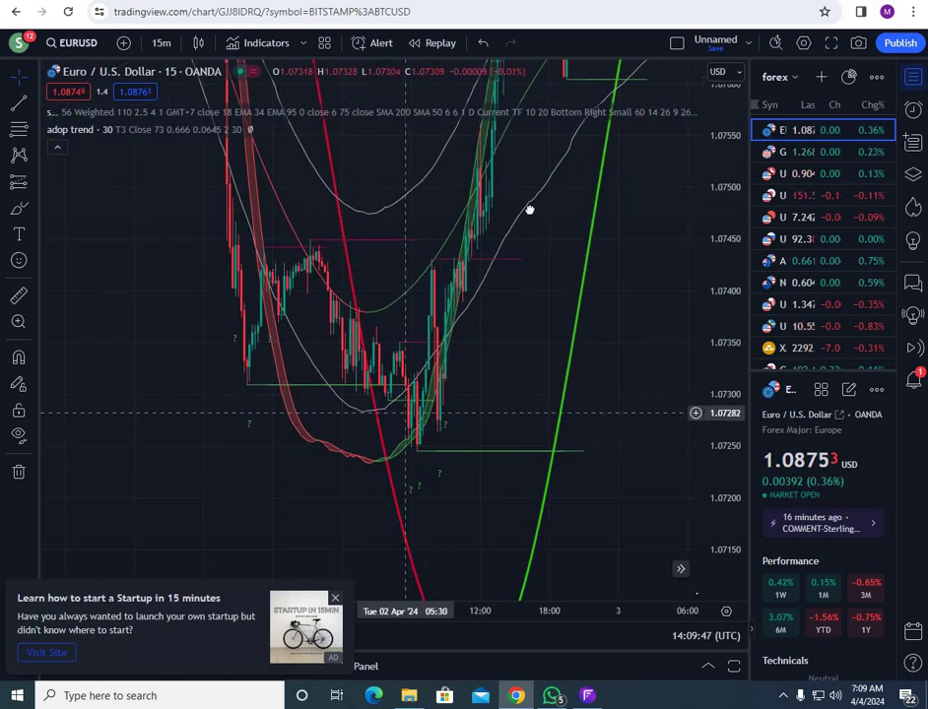
pyautogui.hscroll(5, 535, 377)
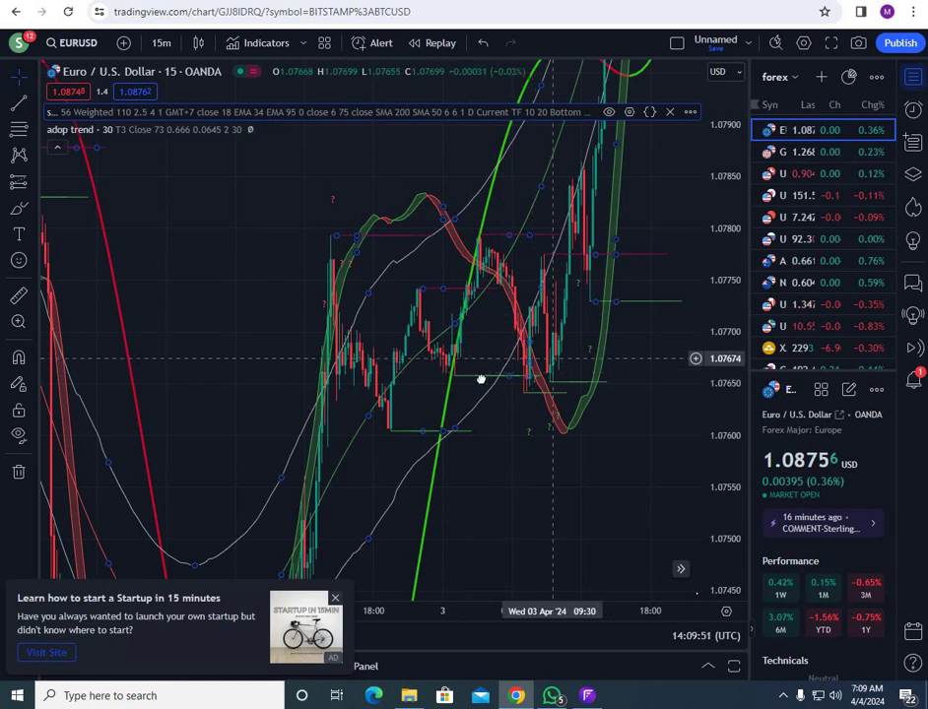
pyautogui.hscroll(5, 597, 219)
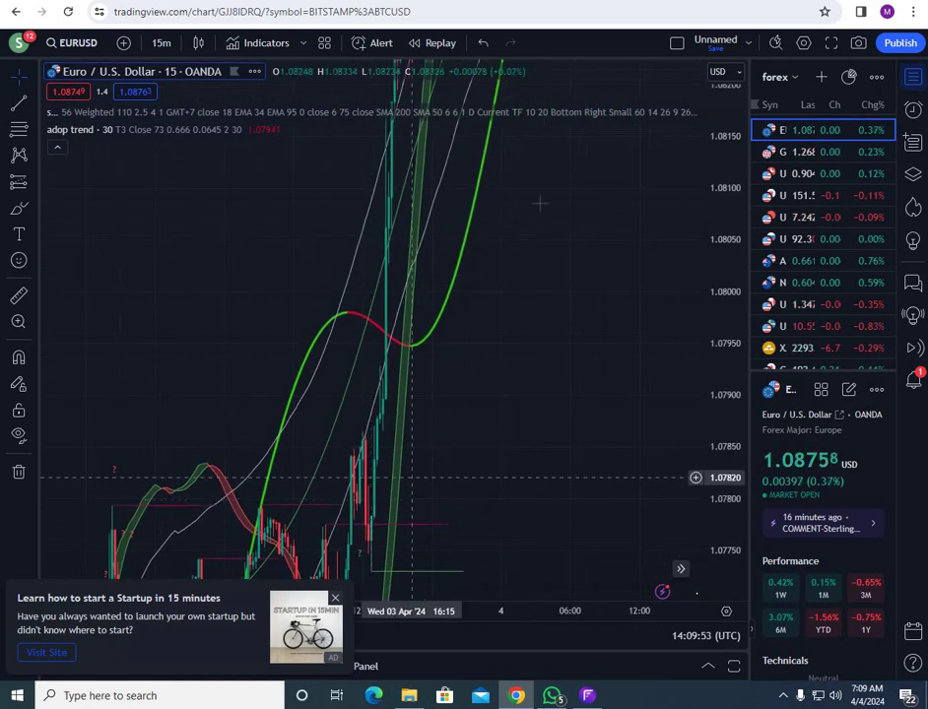
pyautogui.hscroll(3, 445, 425)
pyautogui.hscroll(5, 389, 482)
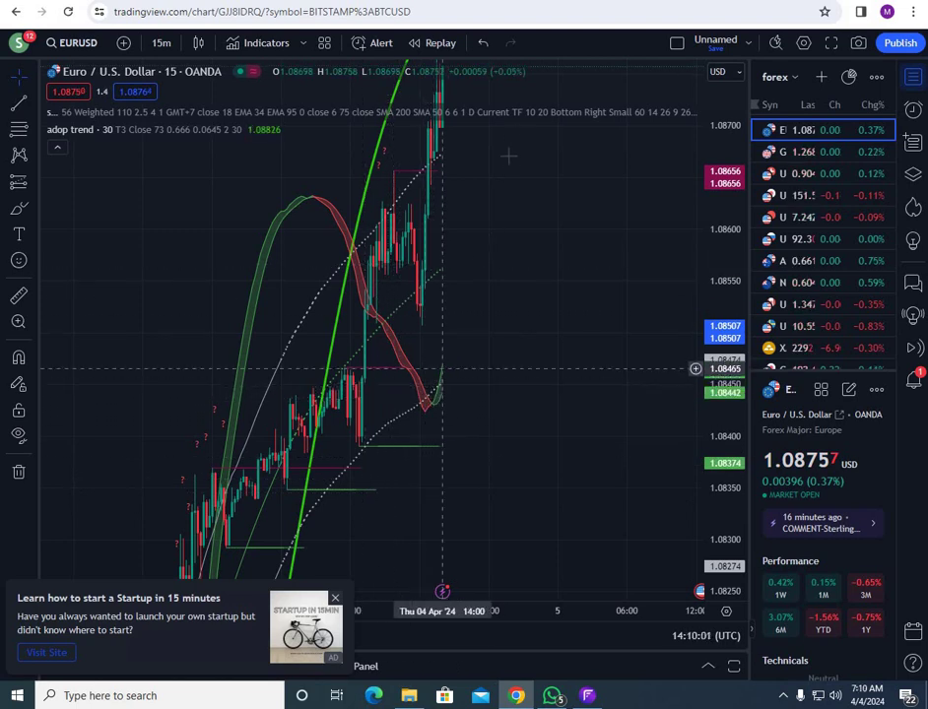
pyautogui.moveTo(514, 127); pyautogui.dragTo(450, 247)
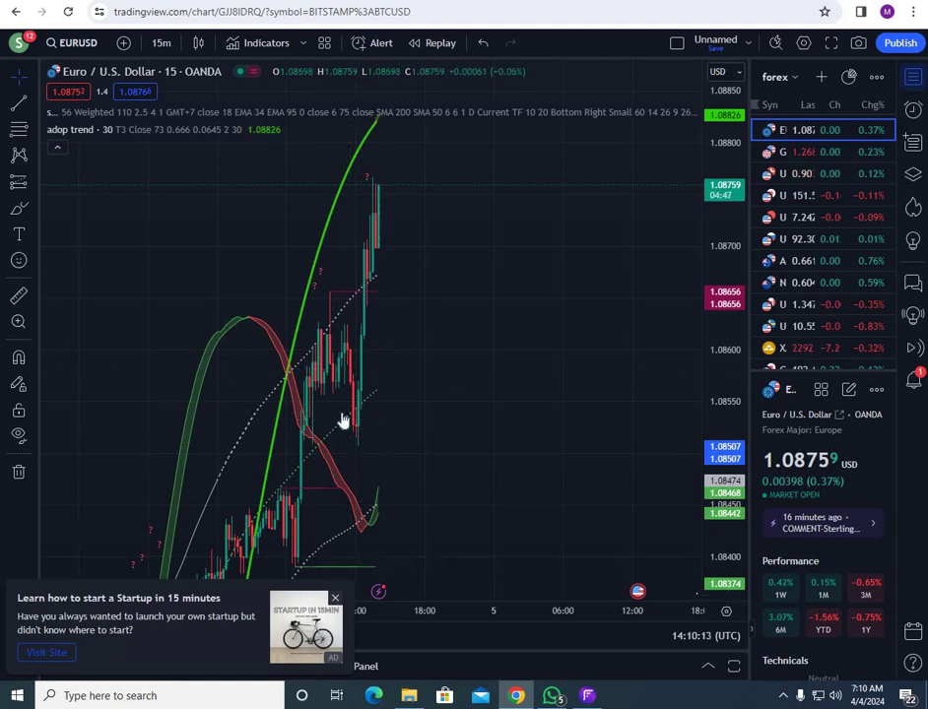
# - Dismiss the startup advertisement and the ad-free upgrade offer covering the EURUSD chart
pyautogui.click(335, 598)
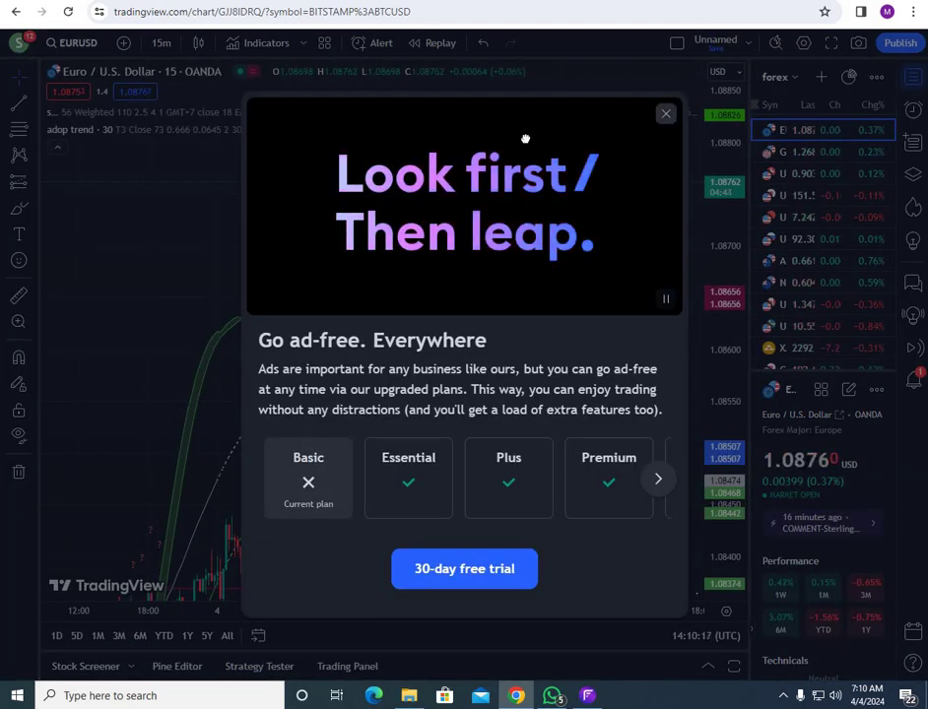
pyautogui.click(666, 113)
pyautogui.moveTo(307, 423); pyautogui.dragTo(526, 138)
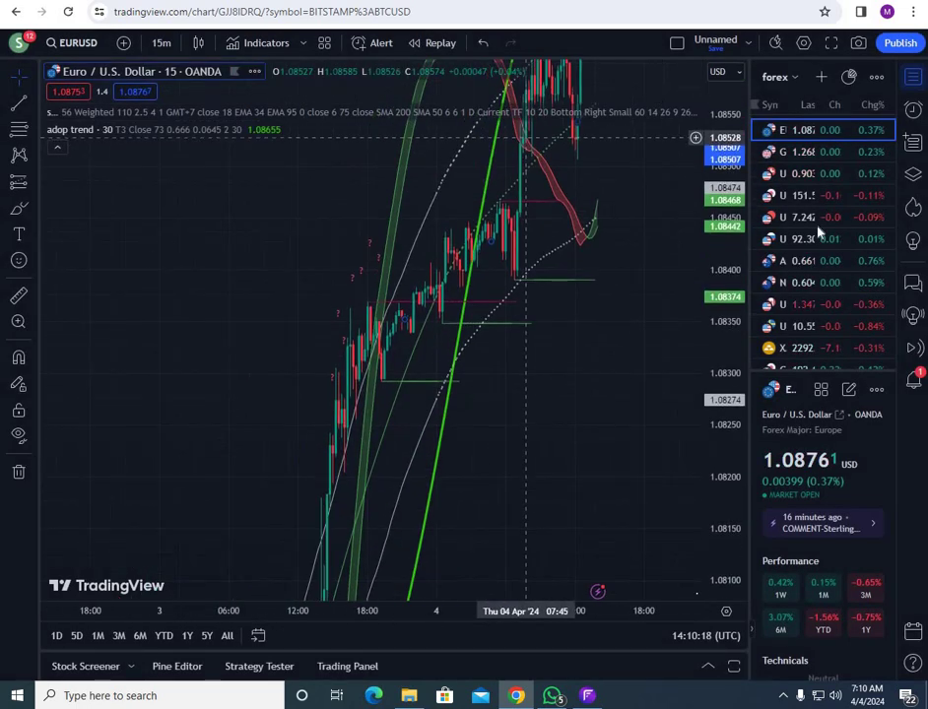
# - Switch the 15-minute chart to XAUUSD and examine its signals and trend ribbon from 4 April back to 27 March
pyautogui.click(783, 349)
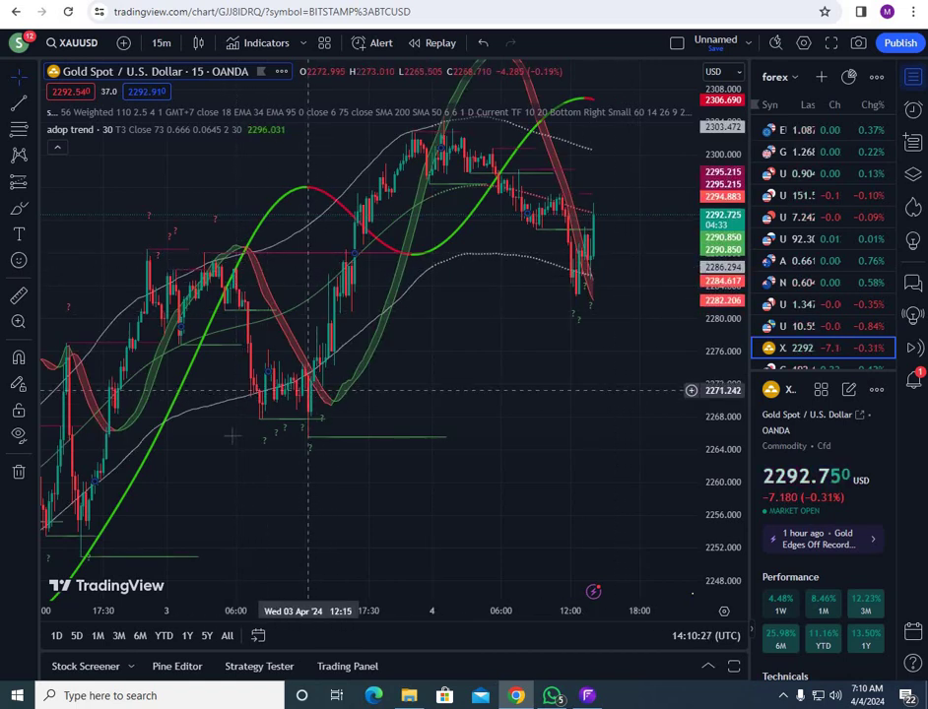
pyautogui.moveTo(232, 433); pyautogui.dragTo(454, 312)
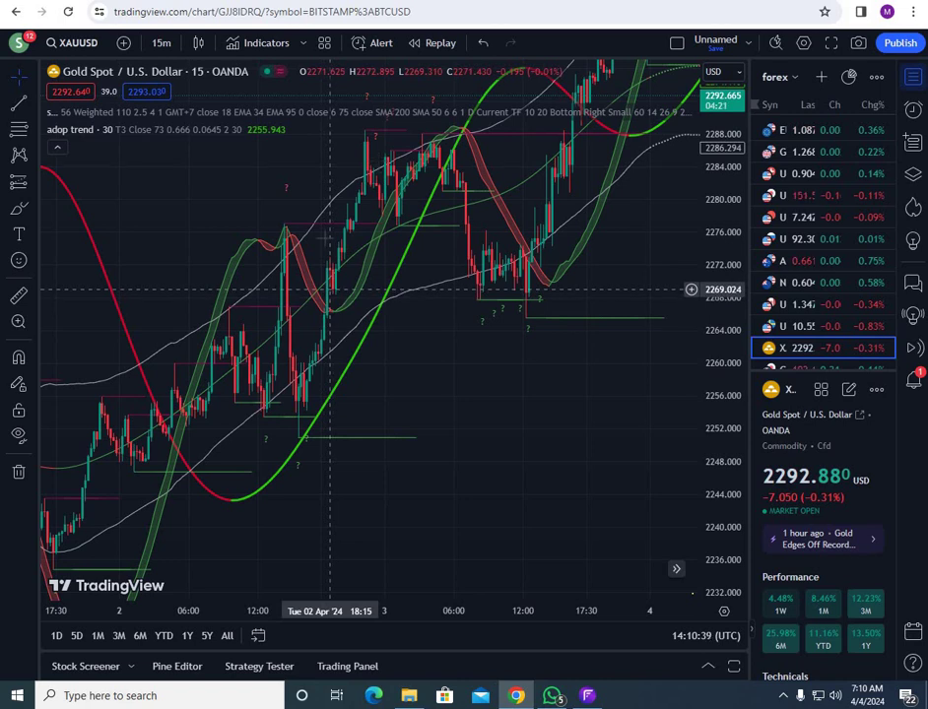
pyautogui.moveTo(168, 328); pyautogui.dragTo(551, 310)
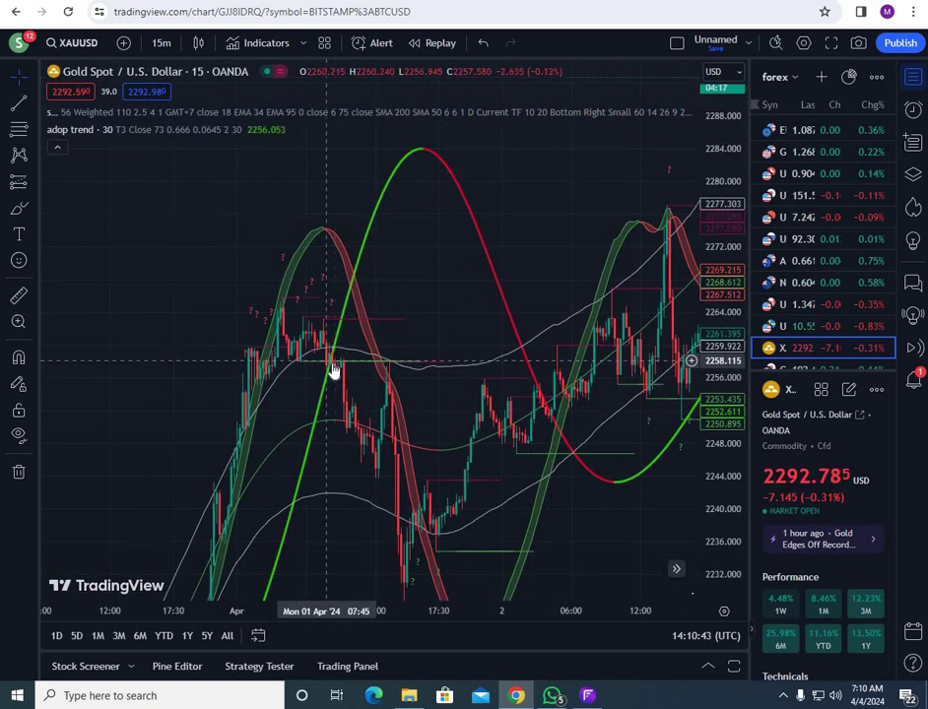
pyautogui.moveTo(335, 393); pyautogui.dragTo(257, 226)
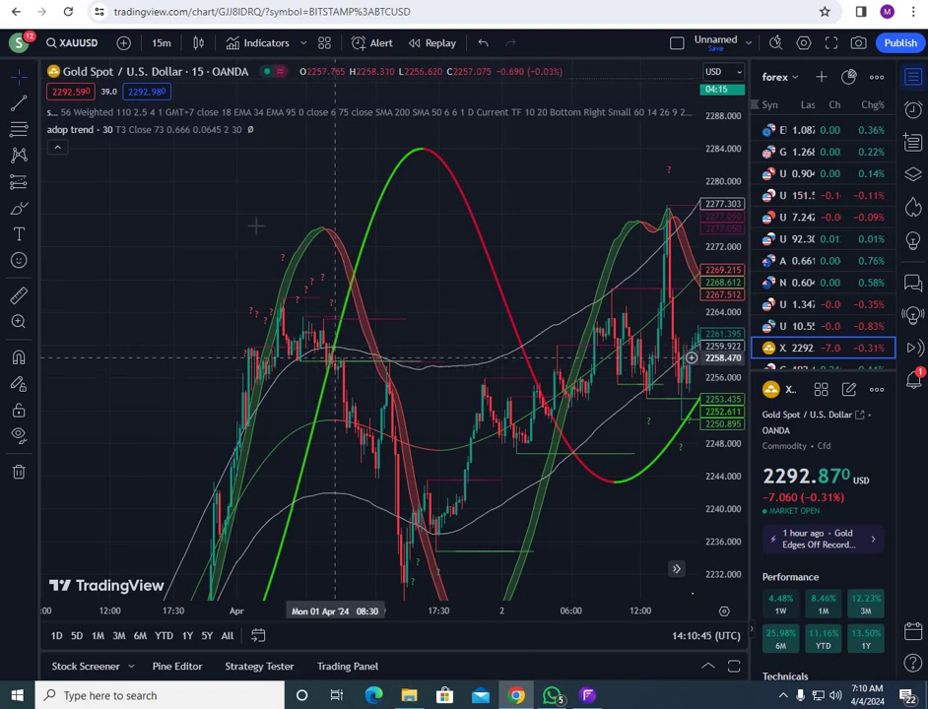
pyautogui.moveTo(186, 464); pyautogui.dragTo(505, 340)
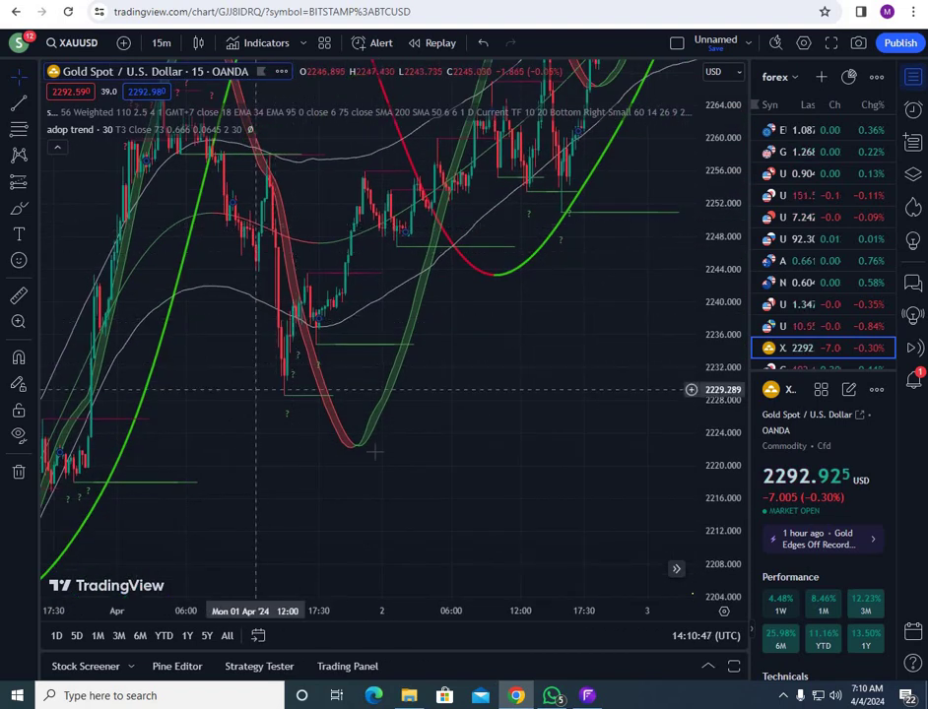
pyautogui.moveTo(323, 545); pyautogui.dragTo(527, 268)
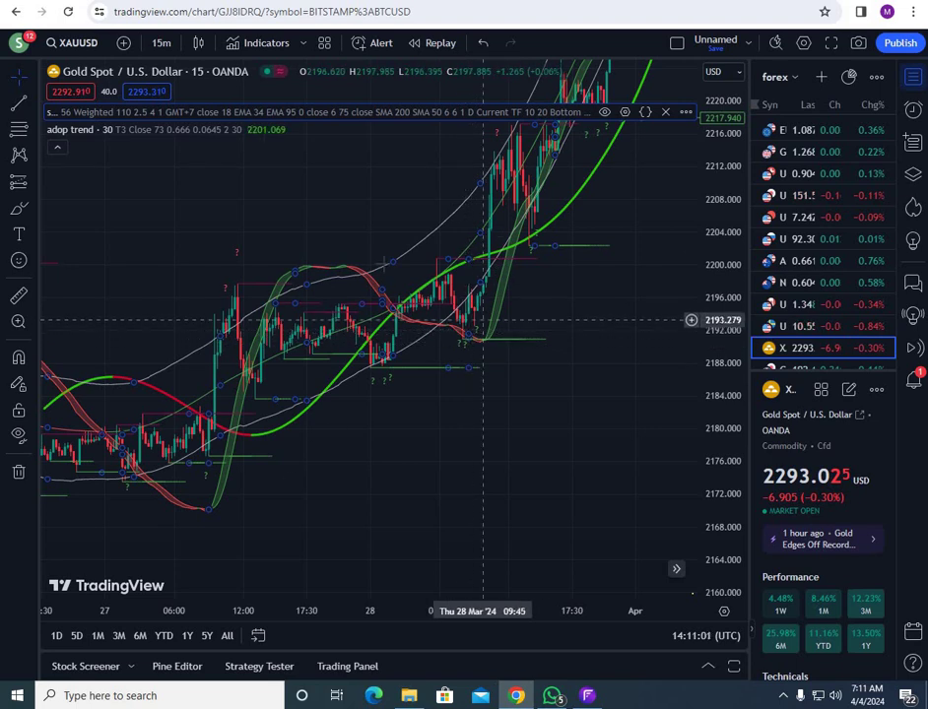
# - Examine the XAUUSD 15-minute signals, ribbon turns and trend line from 28 March forward to the latest candles on 4 April
pyautogui.moveTo(482, 237); pyautogui.dragTo(295, 476)
pyautogui.moveTo(478, 217); pyautogui.dragTo(295, 475)
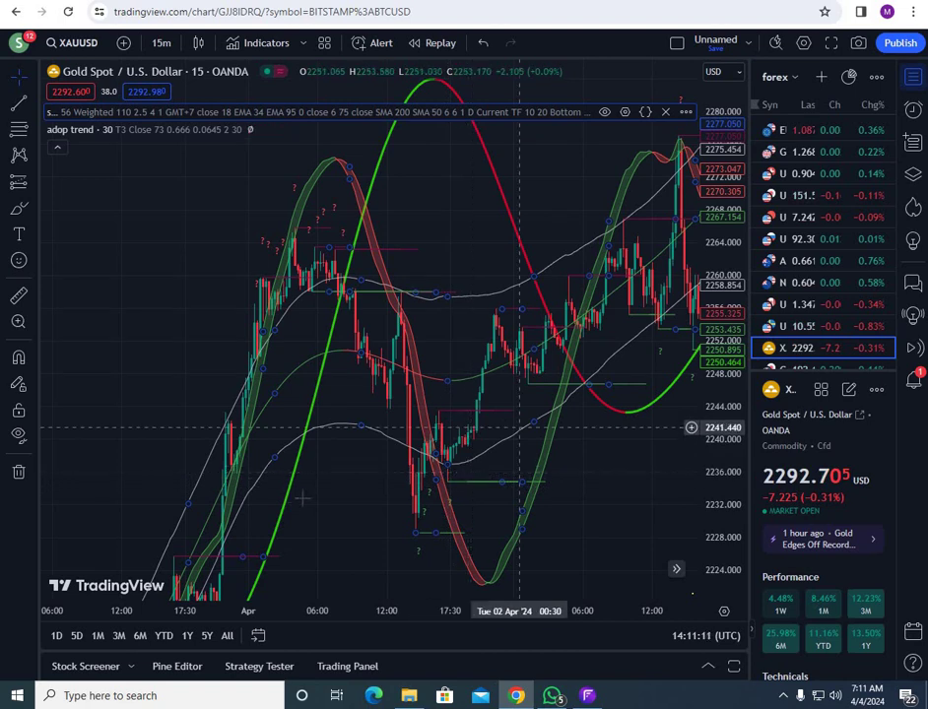
pyautogui.moveTo(520, 426); pyautogui.dragTo(342, 381)
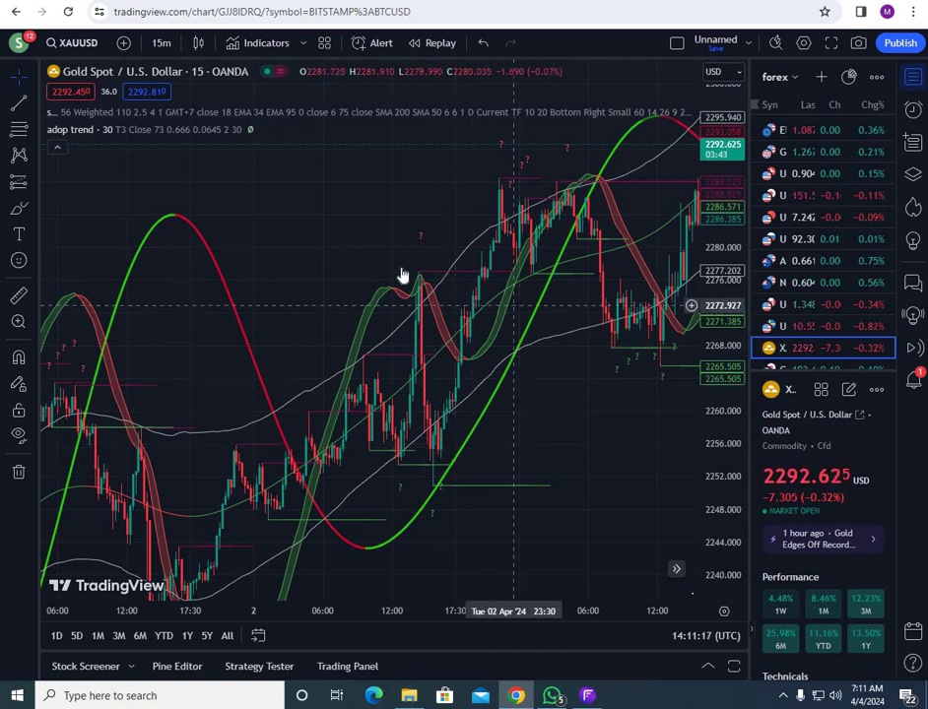
pyautogui.hscroll(5, 400, 274)
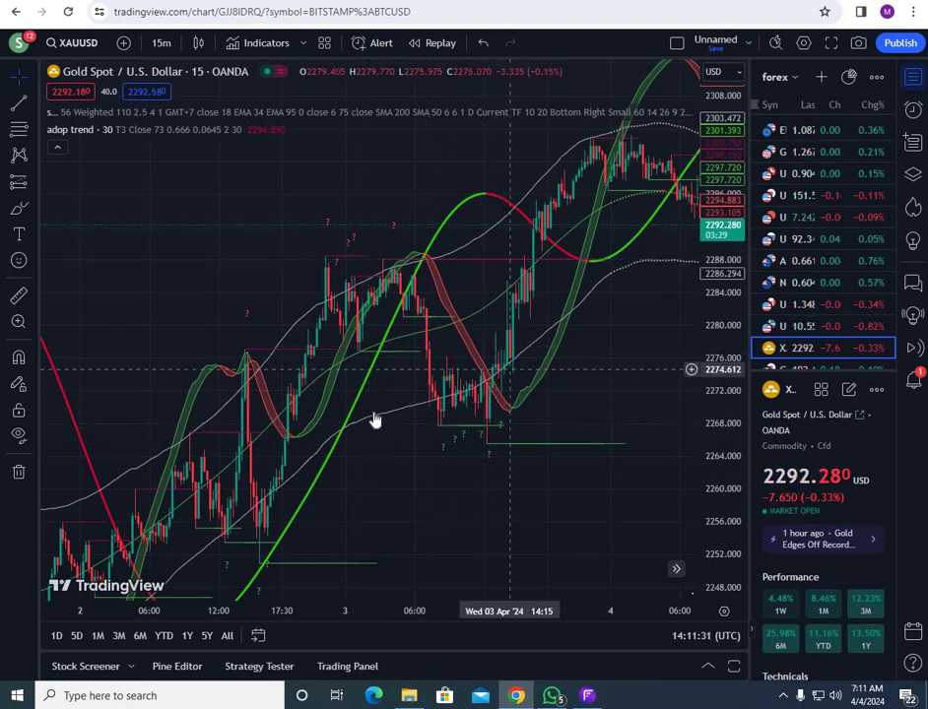
pyautogui.moveTo(524, 282); pyautogui.dragTo(357, 432)
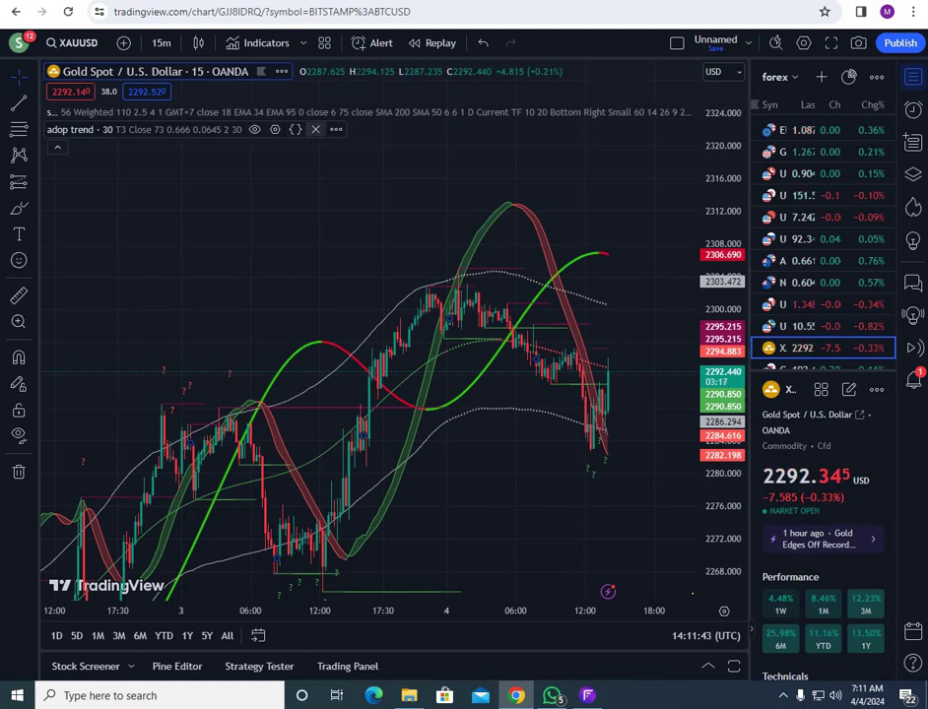
# - Remove the adop trend indicator from the chart and open the simplehoga wave script from the desktop's ppine scripts folder in Notepad
pyautogui.click(315, 129)
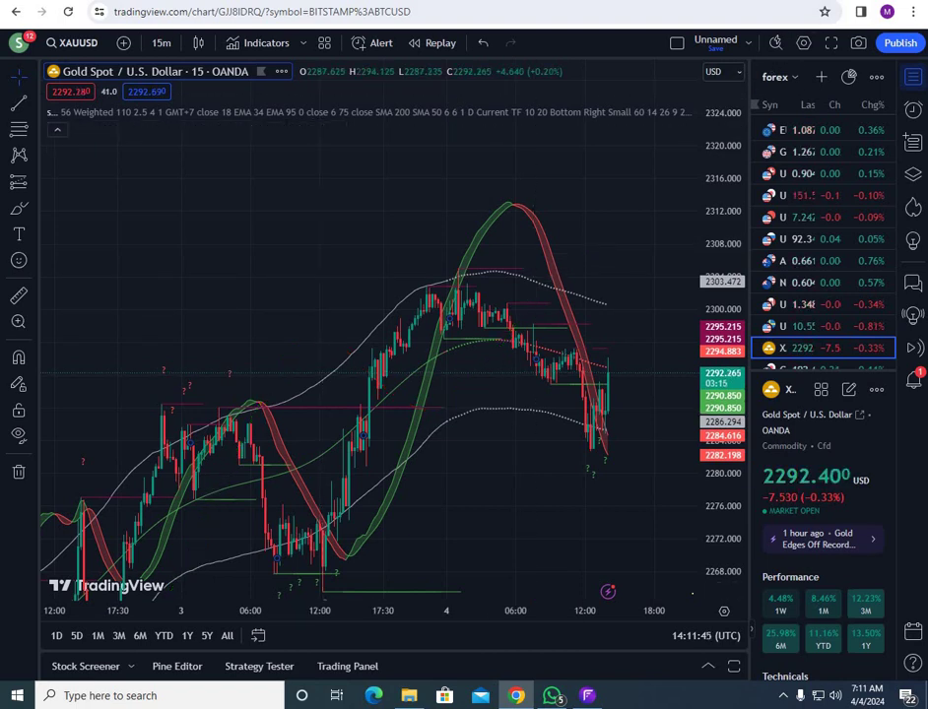
pyautogui.hotkey('alt', 'Tab')
pyautogui.press('super+d')
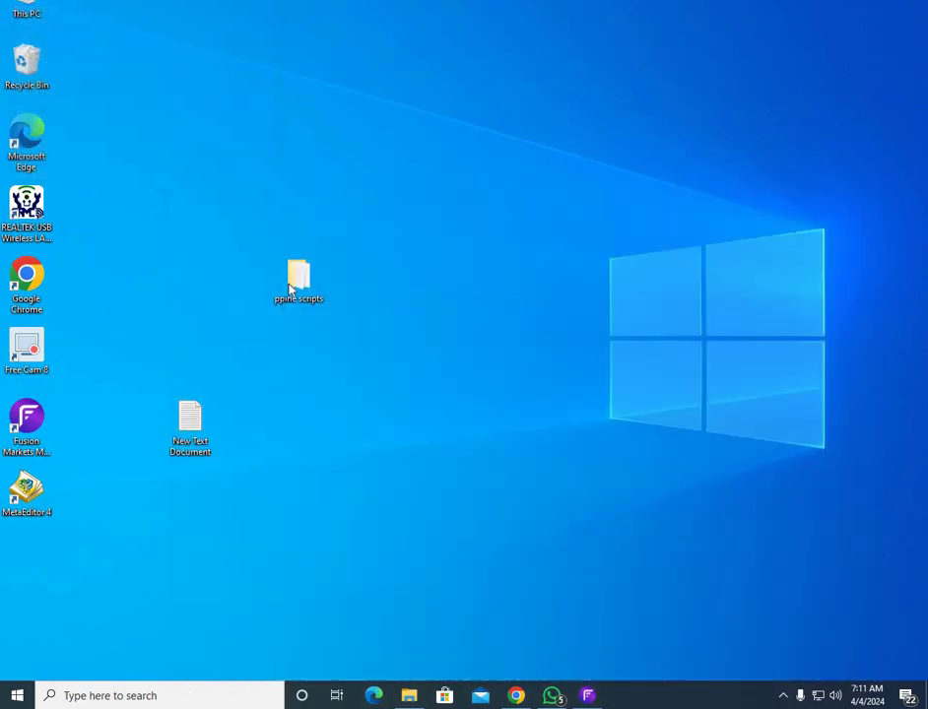
pyautogui.press('Return')
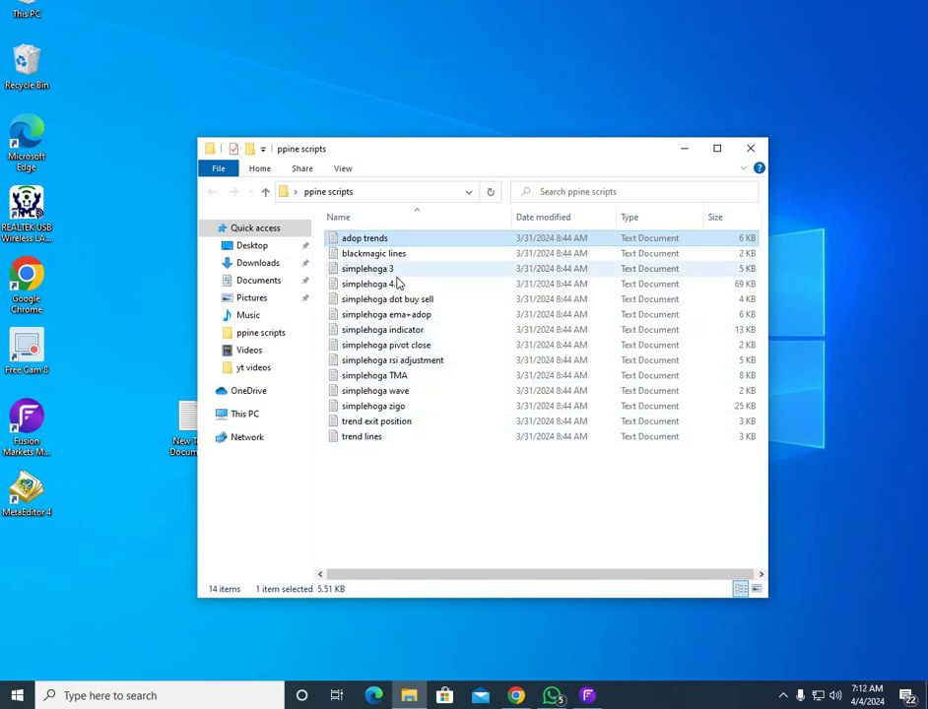
pyautogui.doubleClick(377, 395)
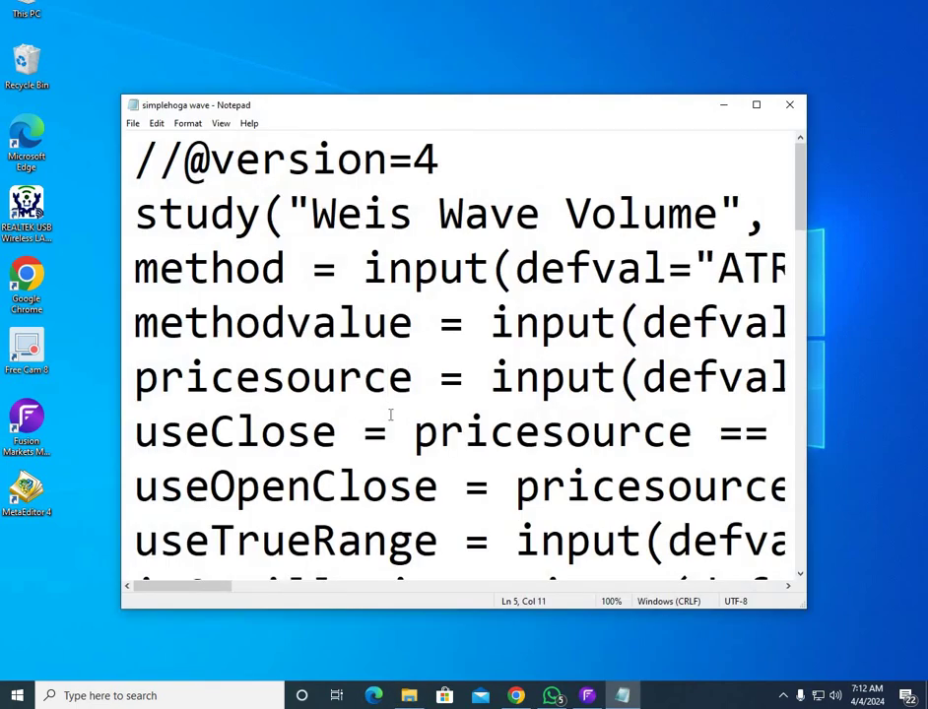
# - Copy the whole simplehoga wave script, replace the code in TradingView's Pine Editor with it, and add it to the XAUUSD chart
pyautogui.hotkey('ctrl', 'a')
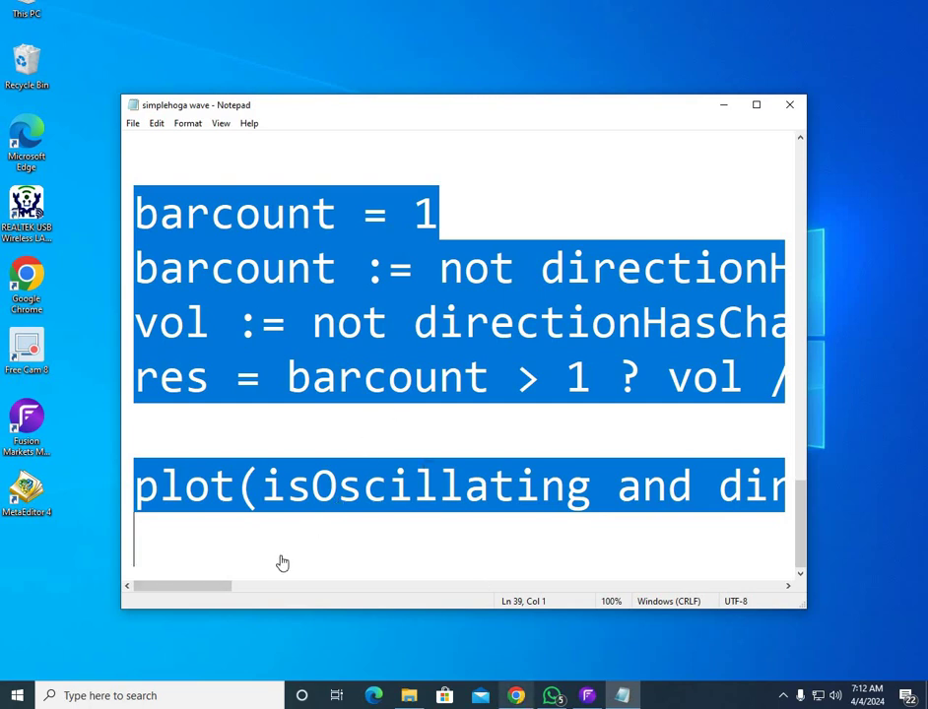
pyautogui.hotkey('alt', 'Tab')
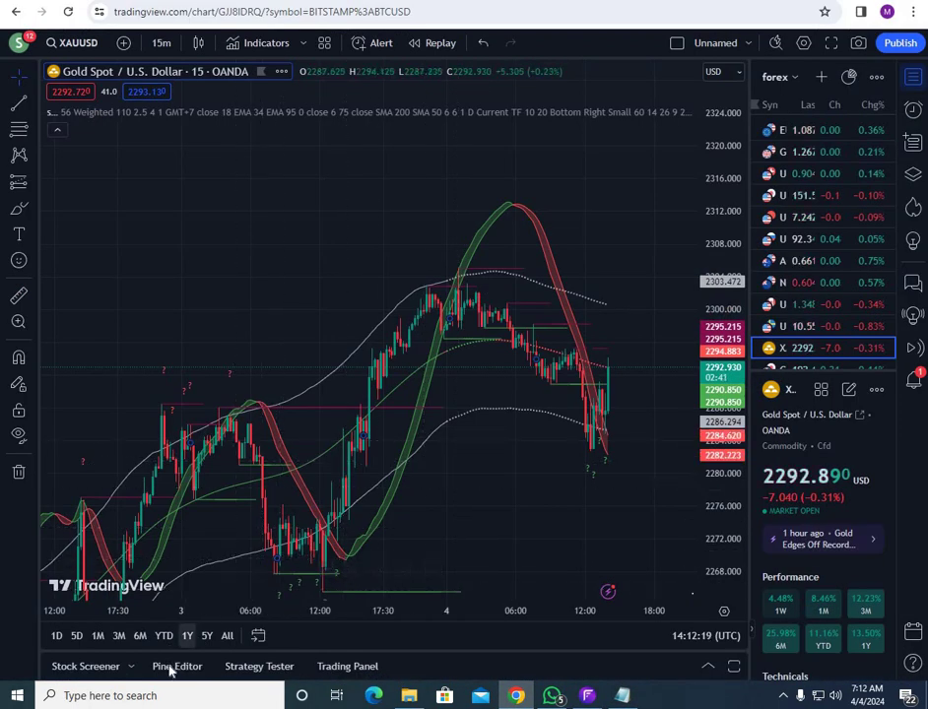
pyautogui.click(177, 666)
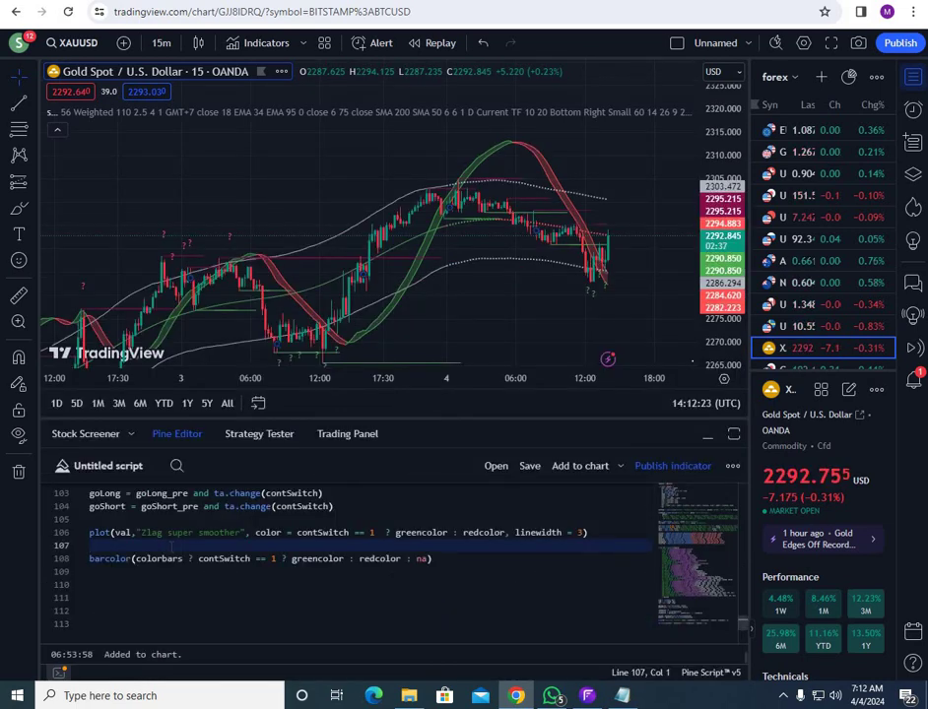
pyautogui.hotkey('ctrl', 'a')
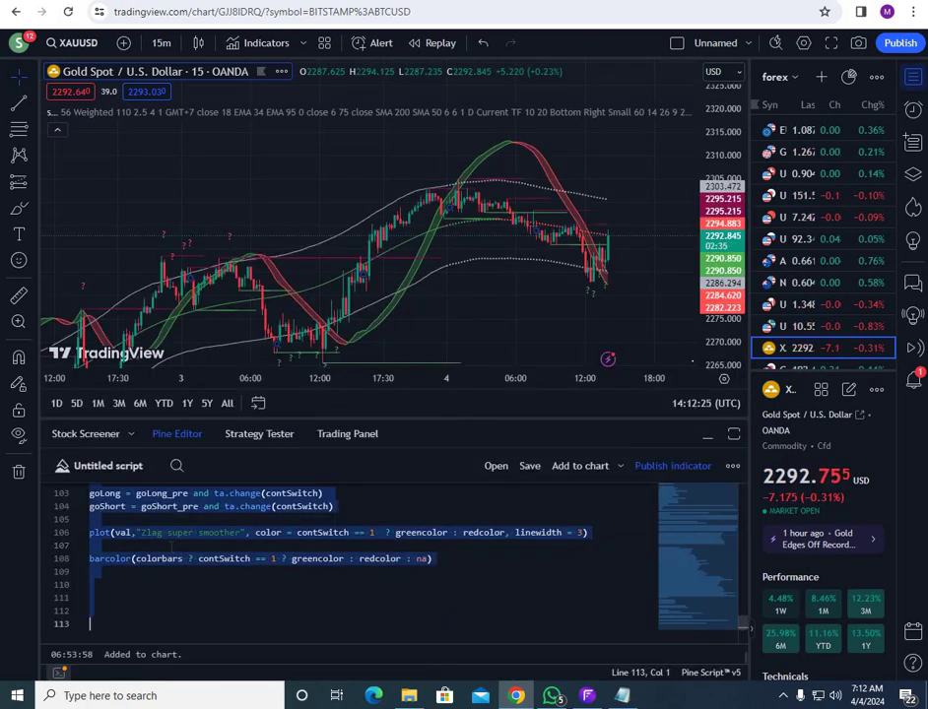
pyautogui.hotkey('ctrl', 'v')
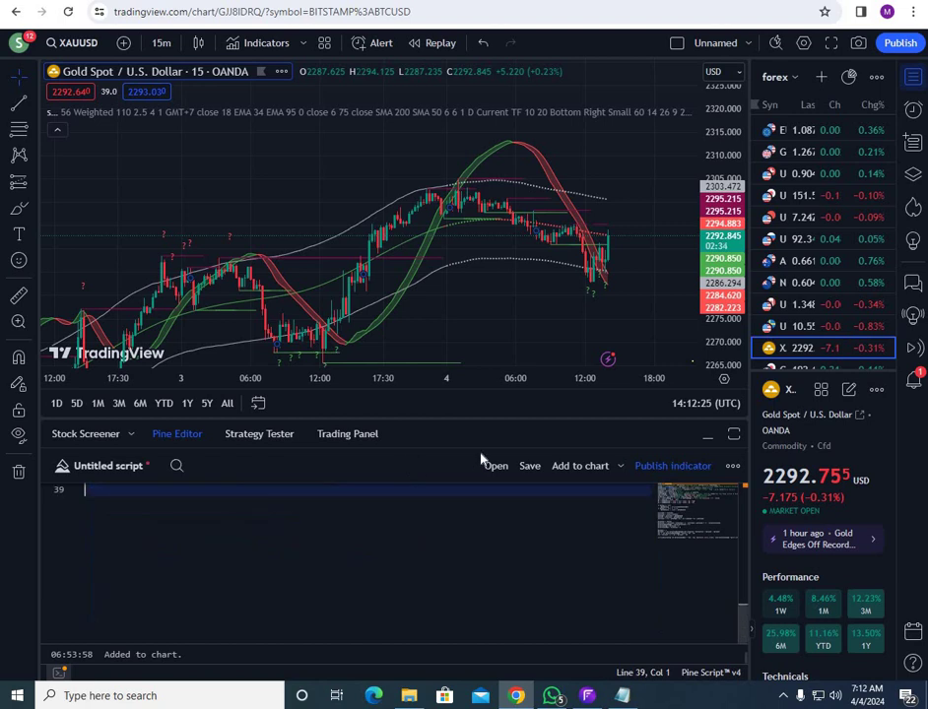
pyautogui.click(604, 471)
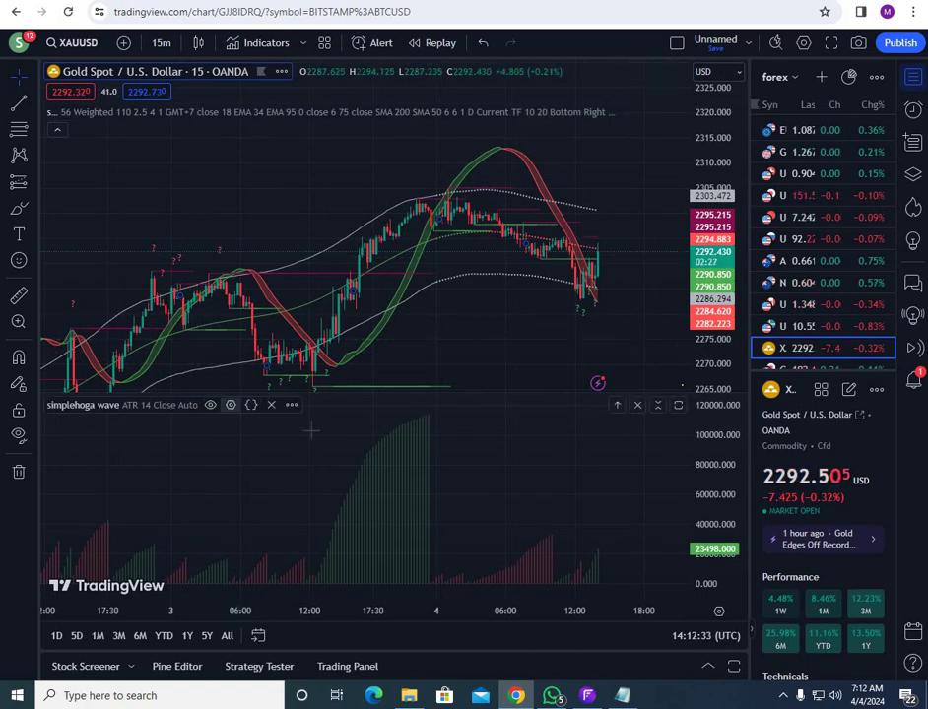
# - Set the simplehoga wave indicator's timeframe to 2 hours and enable Oscillating and Normalize
pyautogui.doubleClick(335, 447)
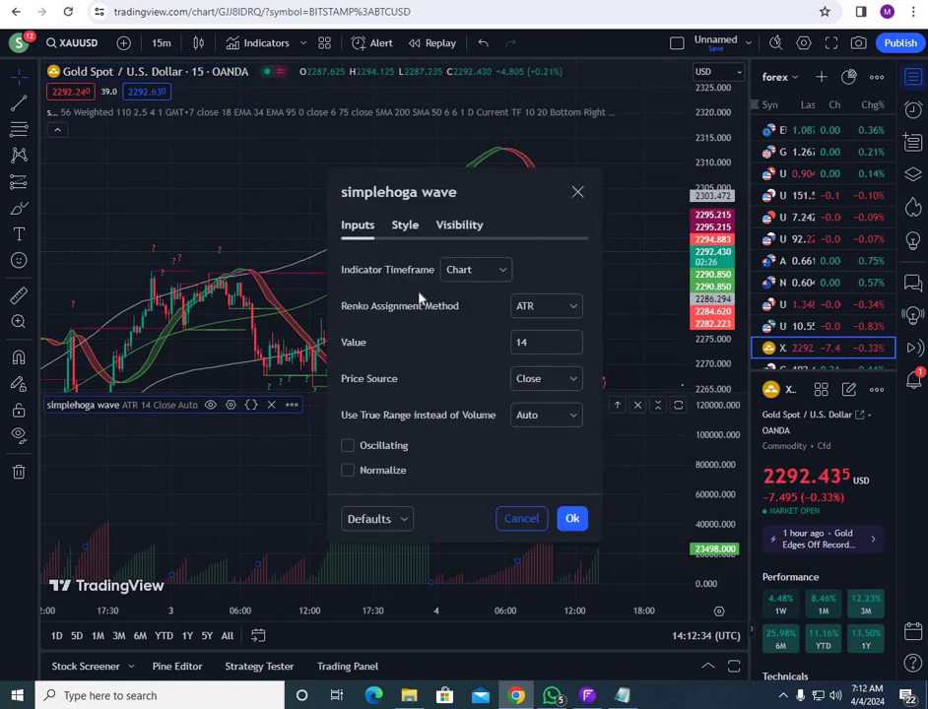
pyautogui.click(490, 270)
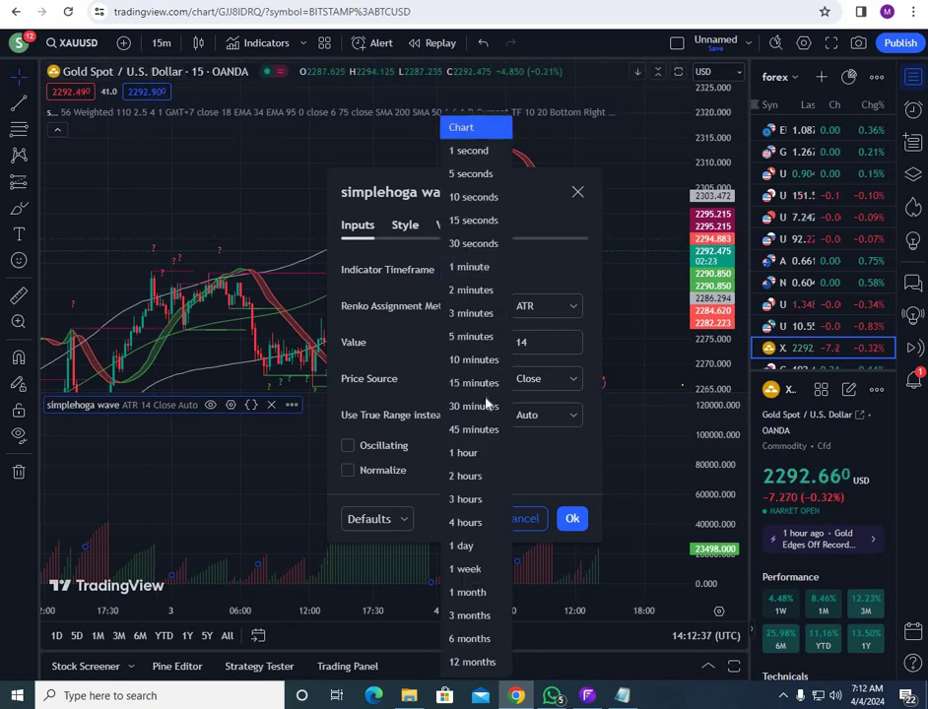
pyautogui.click(465, 475)
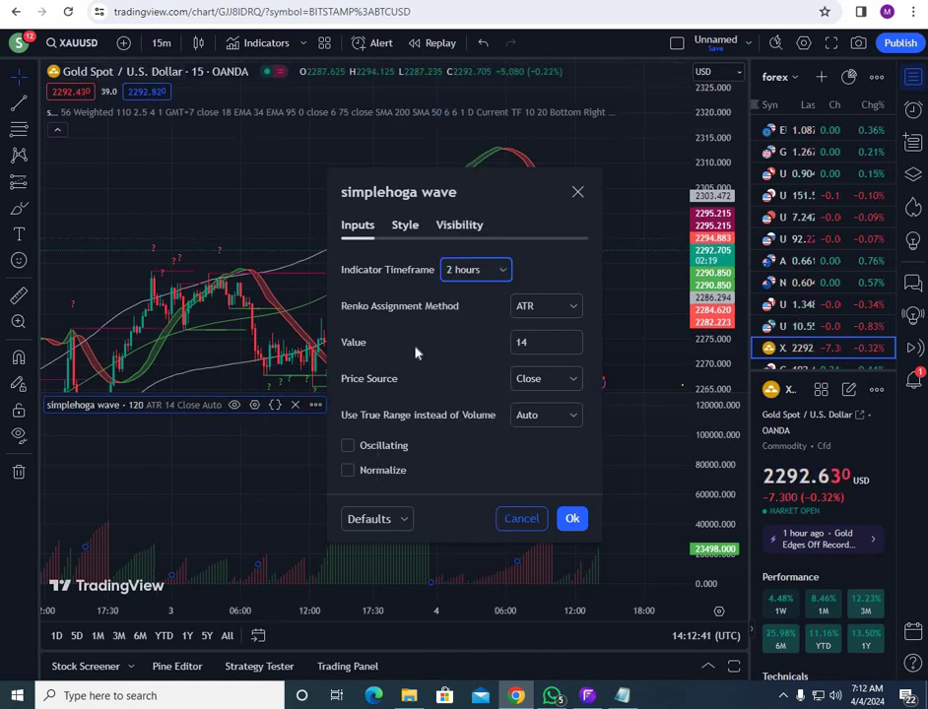
pyautogui.click(347, 470)
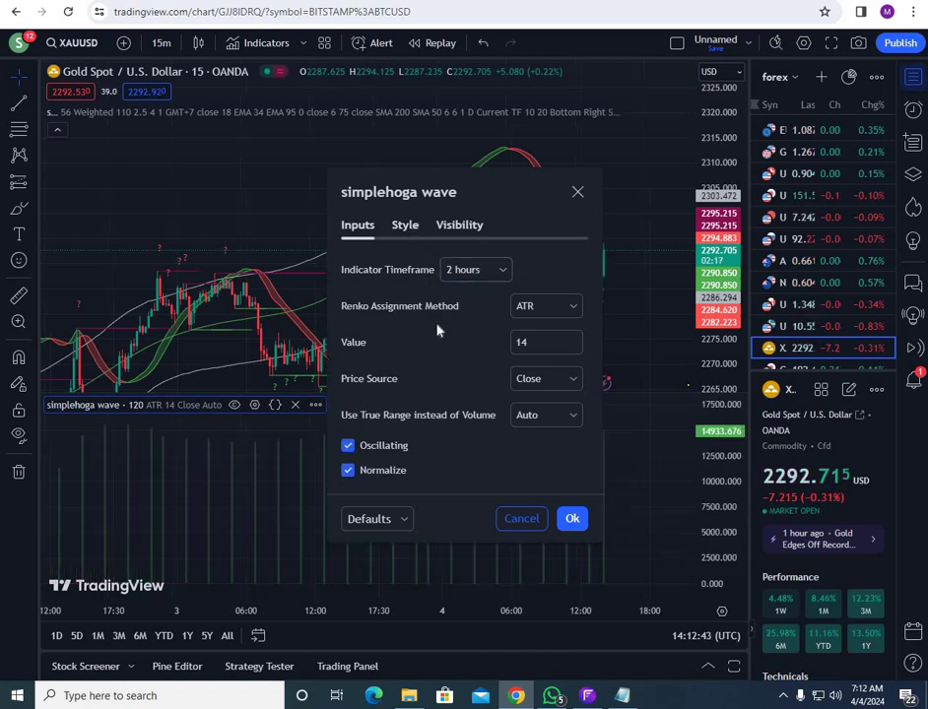
# - Change the simplehoga wave's Wave Volume plot from columns to an area and apply the settings
pyautogui.click(405, 224)
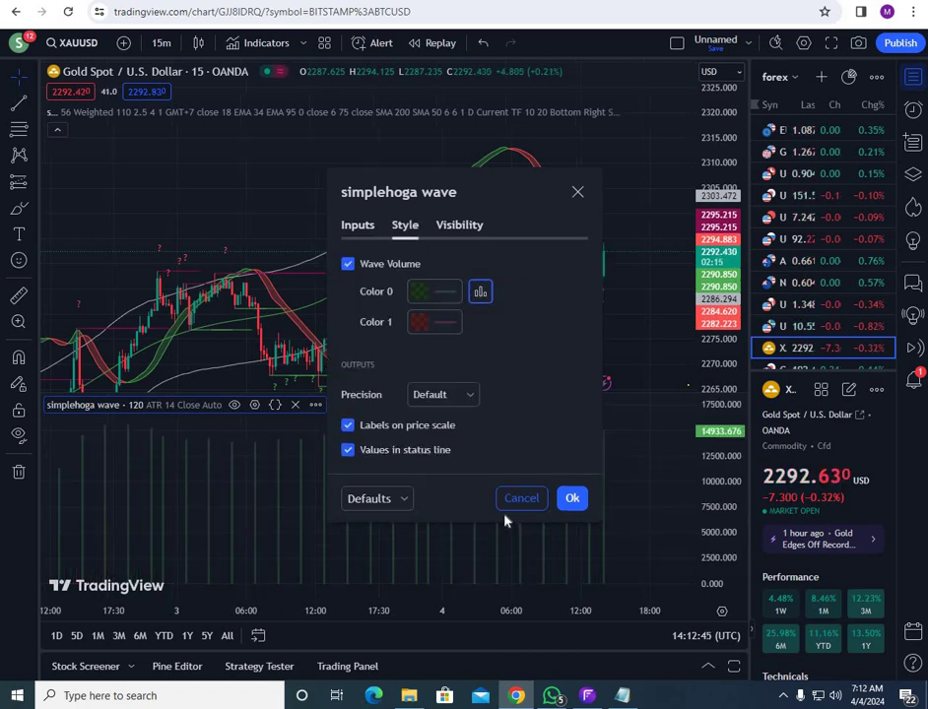
pyautogui.click(479, 292)
pyautogui.click(576, 513)
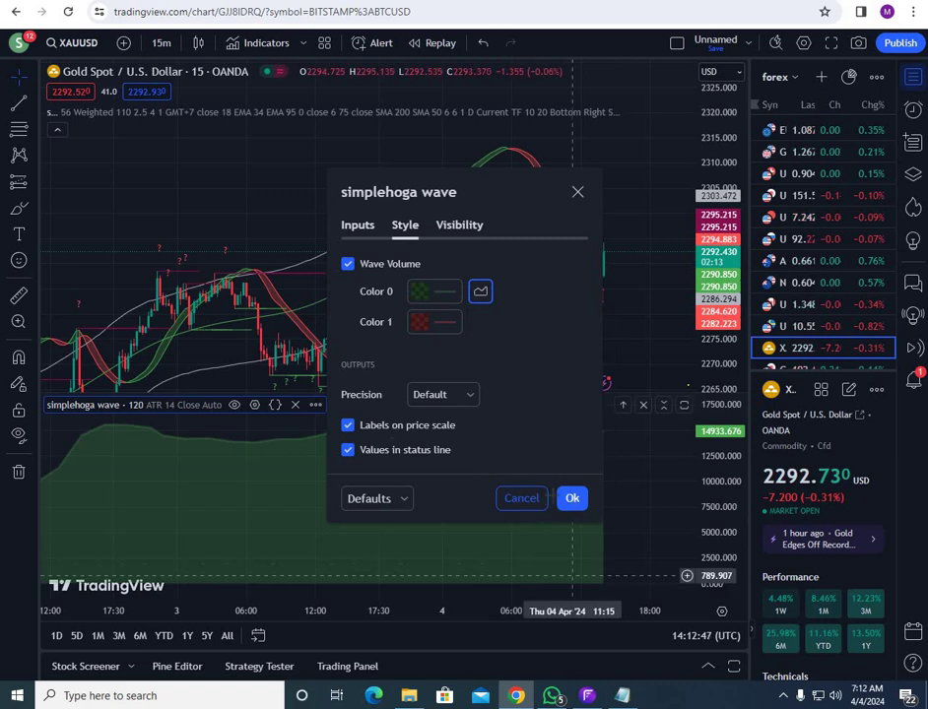
pyautogui.click(566, 498)
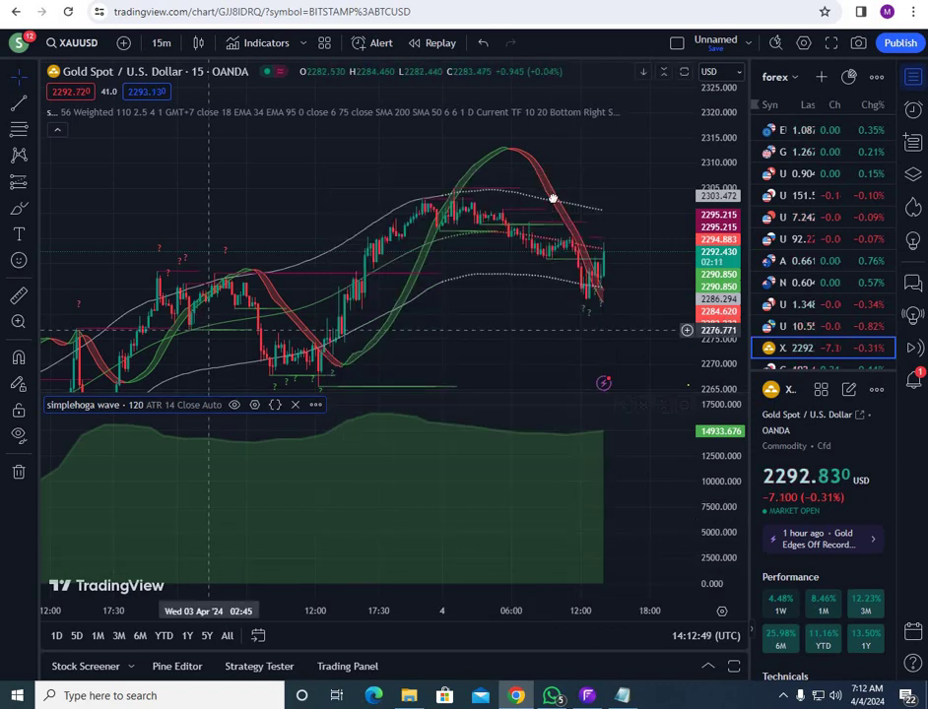
# - Compare the XAUUSD signals with the simplehoga wave area from 1 April forward to the latest candles on 4 April
pyautogui.moveTo(552, 198); pyautogui.dragTo(551, 139)
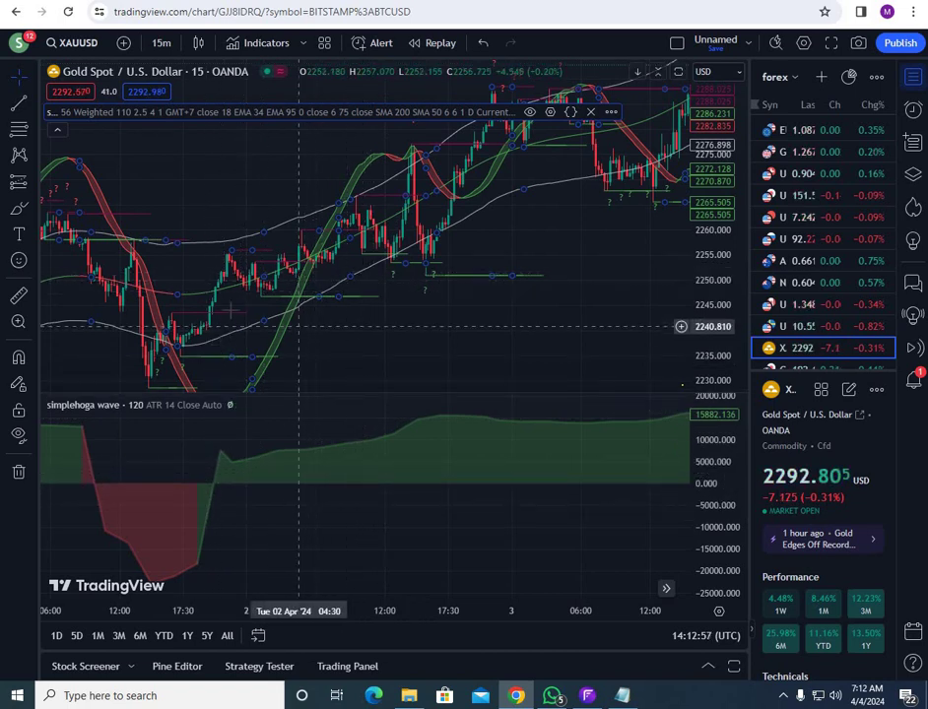
pyautogui.moveTo(204, 335); pyautogui.dragTo(226, 320)
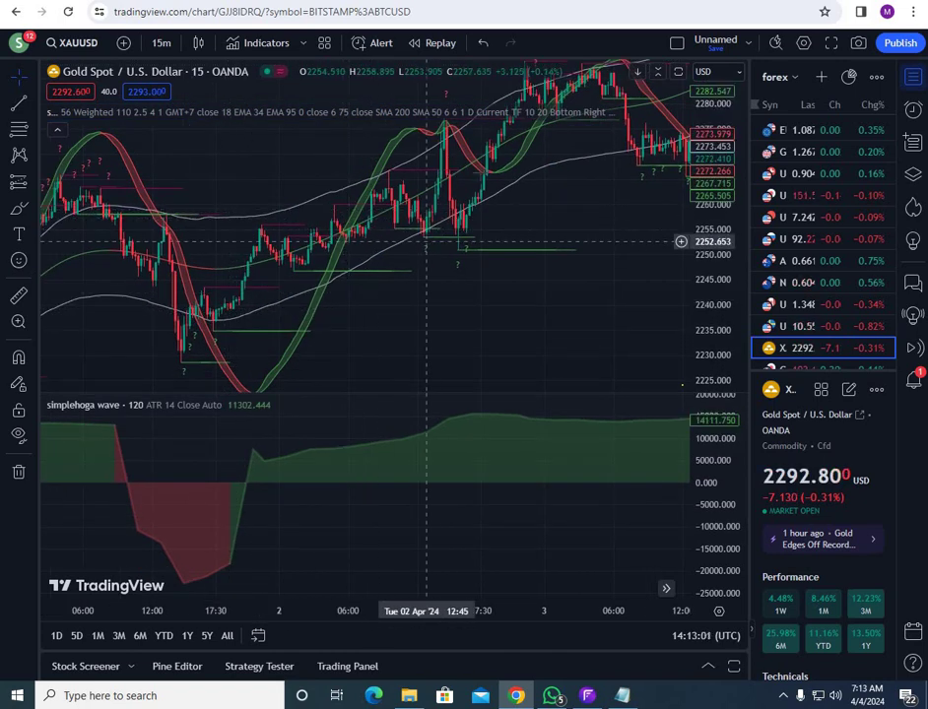
pyautogui.moveTo(489, 170); pyautogui.dragTo(394, 261)
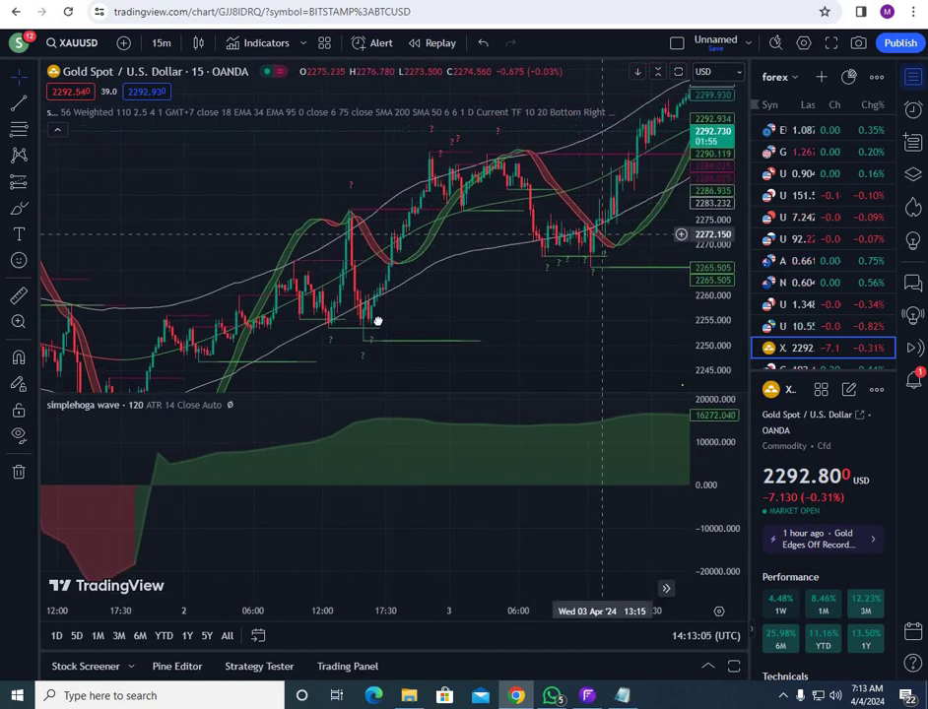
pyautogui.hscroll(5, 606, 296)
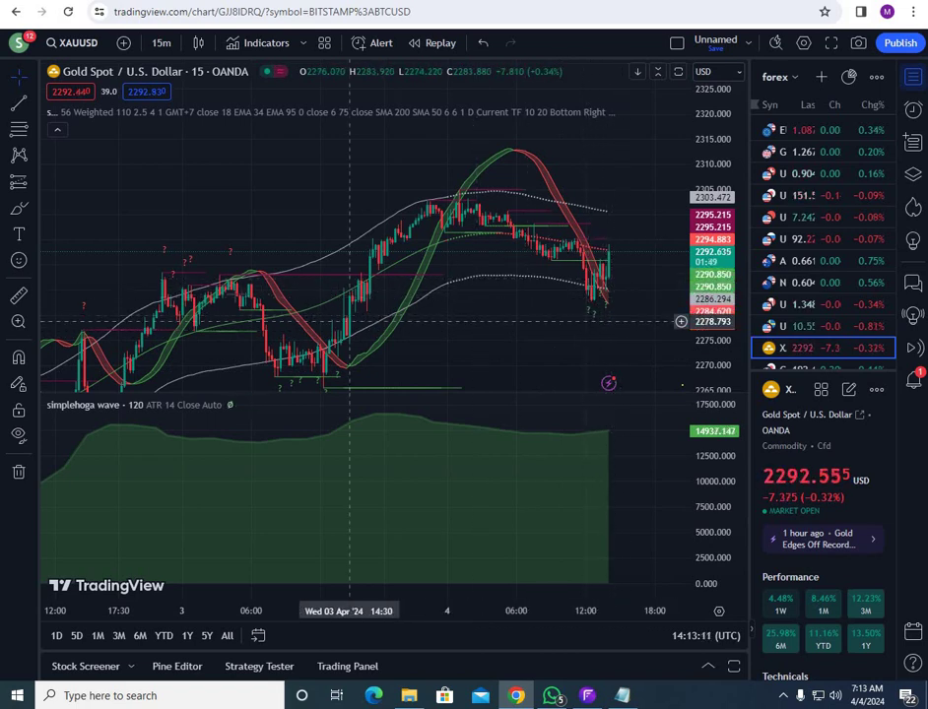
# - Examine the XAUUSD signals and ribbon turn alongside the simplehoga wave's color change on 1 April
pyautogui.hscroll(-5, 348, 291)
pyautogui.hscroll(-5, 337, 287)
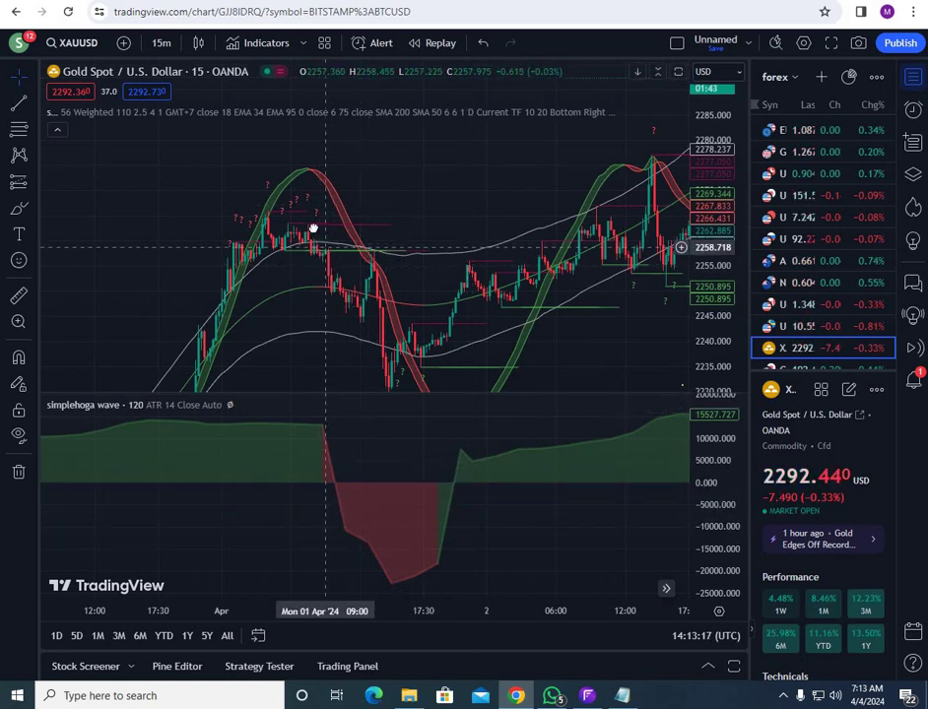
pyautogui.moveTo(349, 300); pyautogui.dragTo(386, 285)
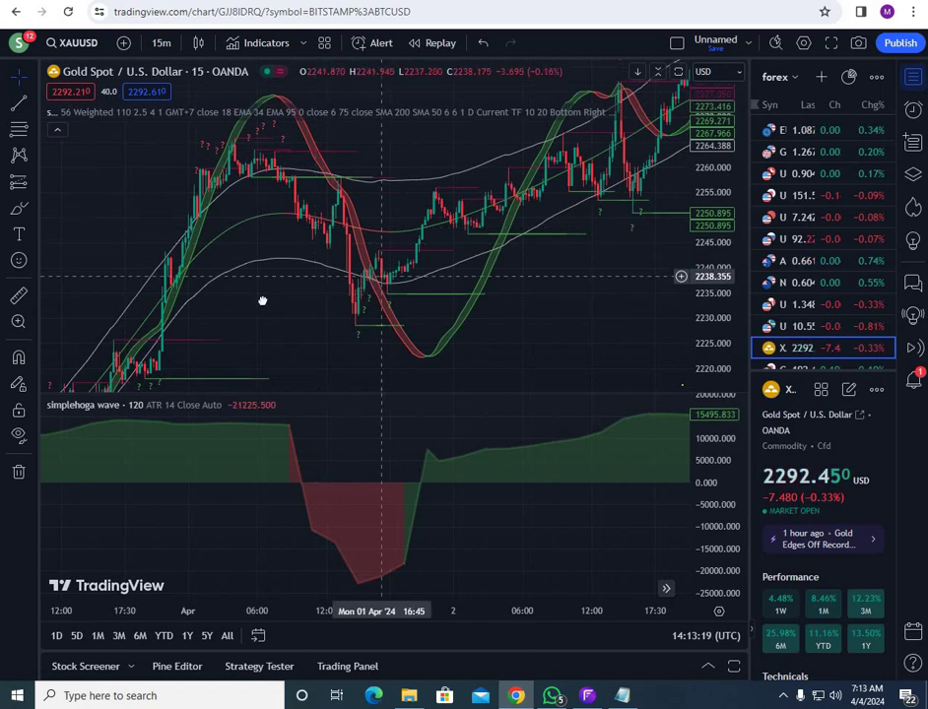
# - Examine the XAUUSD ribbon turns and signals against the simplehoga wave area from 1 April back to 27 March
pyautogui.hscroll(-5, 436, 284)
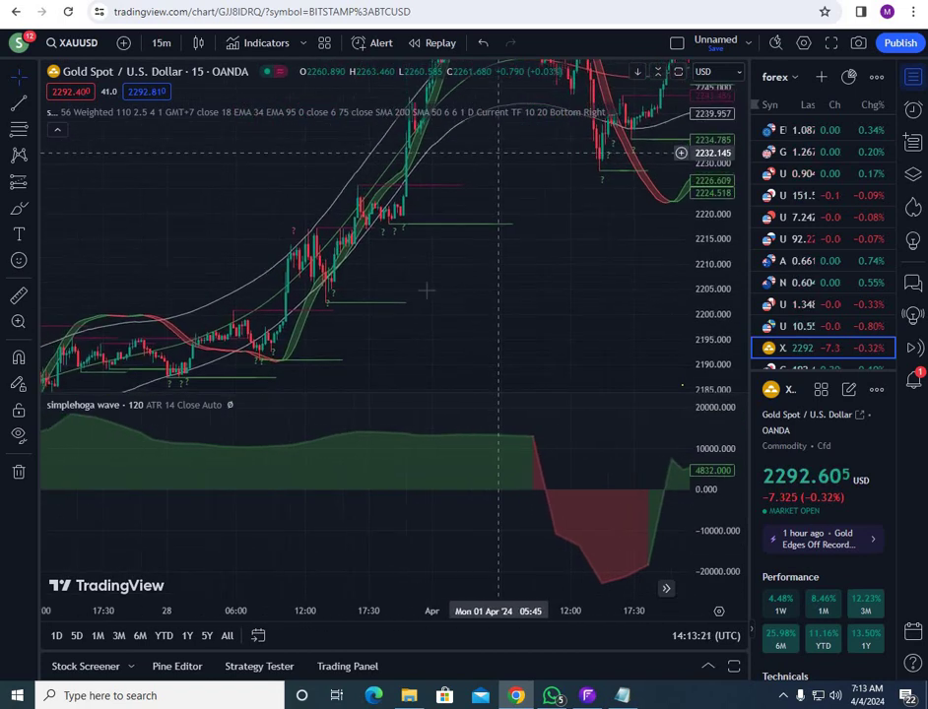
pyautogui.hscroll(-2, 317, 309)
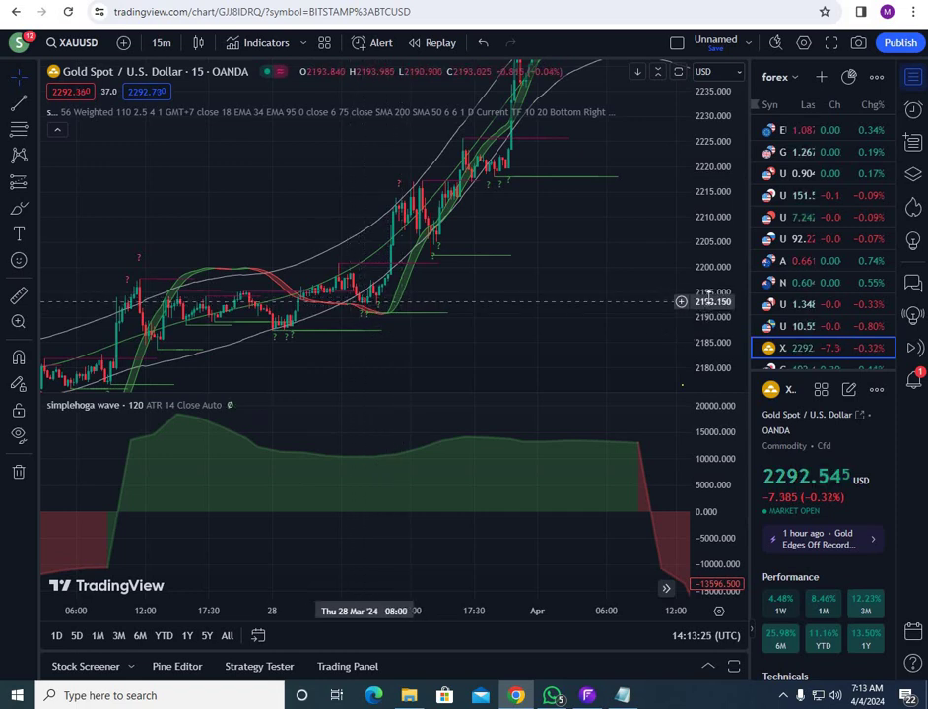
pyautogui.moveTo(708, 296); pyautogui.dragTo(708, 247)
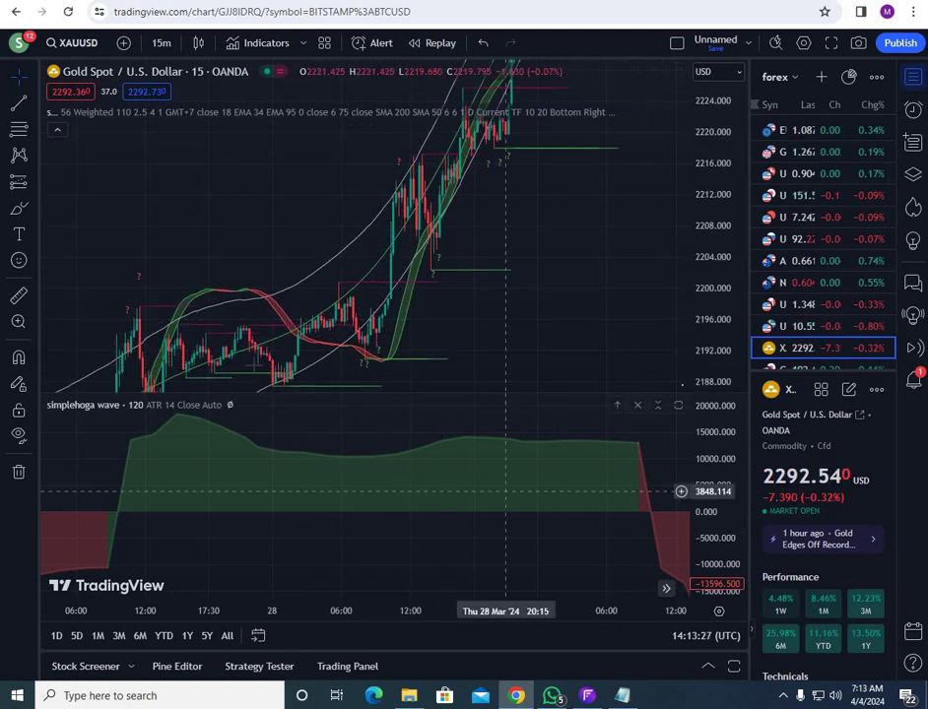
pyautogui.scroll(2, 340, 300)
pyautogui.hscroll(-3, 325, 283)
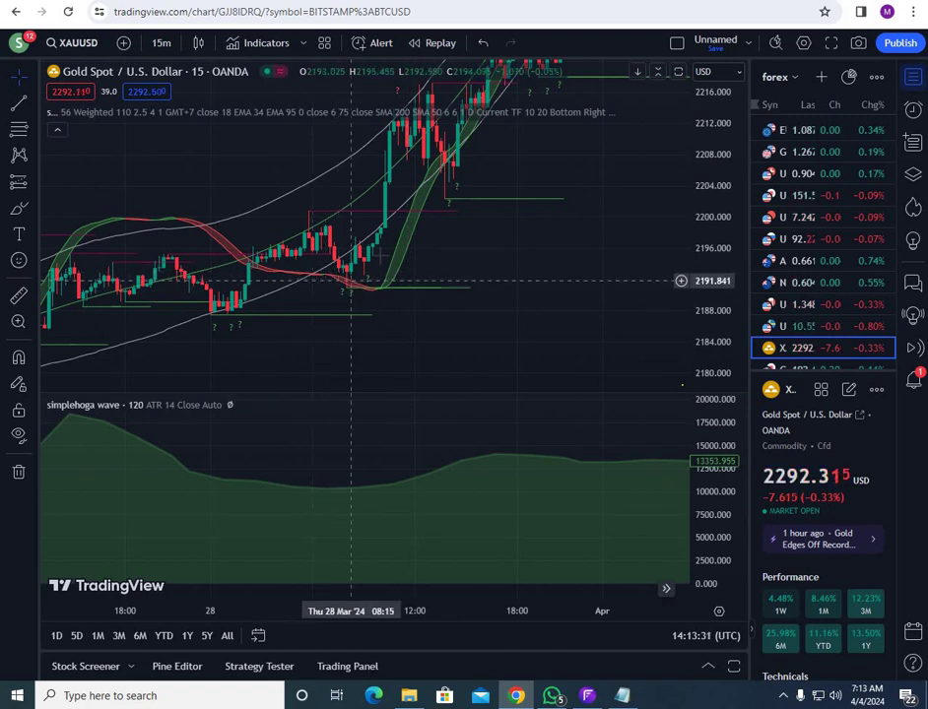
pyautogui.hscroll(4, 299, 327)
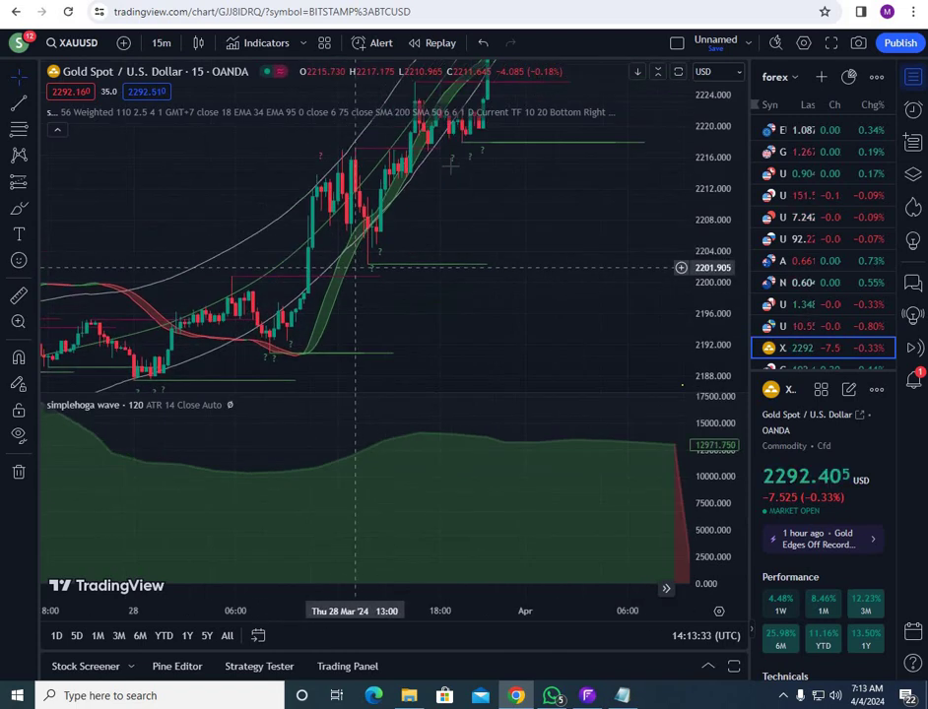
pyautogui.moveTo(427, 201); pyautogui.dragTo(282, 383)
pyautogui.moveTo(202, 332); pyautogui.dragTo(425, 148)
pyautogui.moveTo(331, 265); pyautogui.dragTo(409, 149)
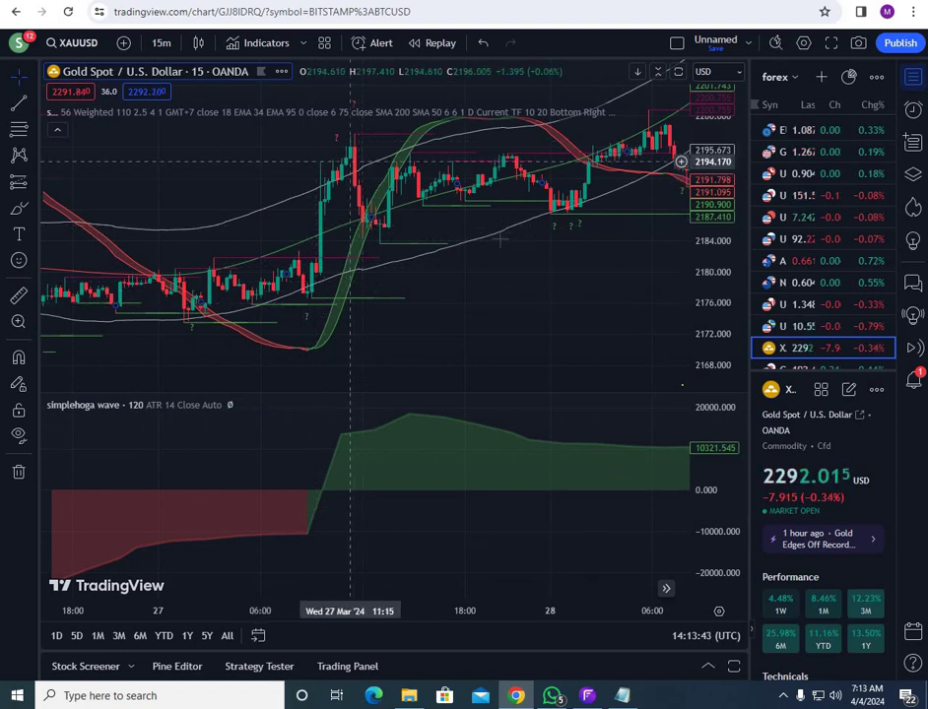
# - Compare the simplehoga wave's color changes with the XAUUSD price swings from 27 March back to 22 March
pyautogui.moveTo(192, 249); pyautogui.dragTo(532, 238)
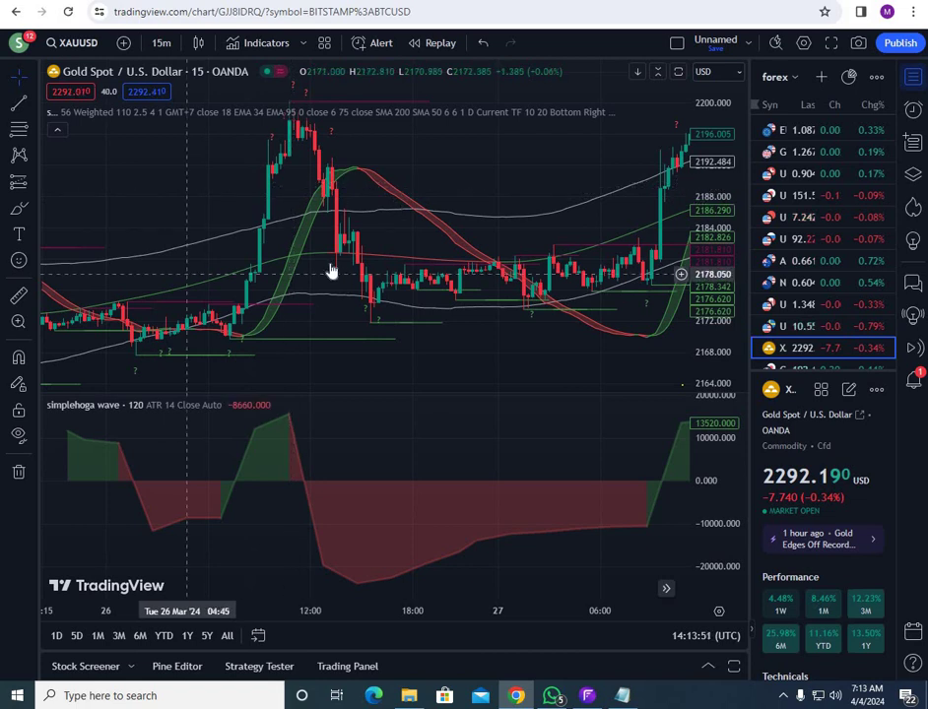
pyautogui.hscroll(-5, 329, 268)
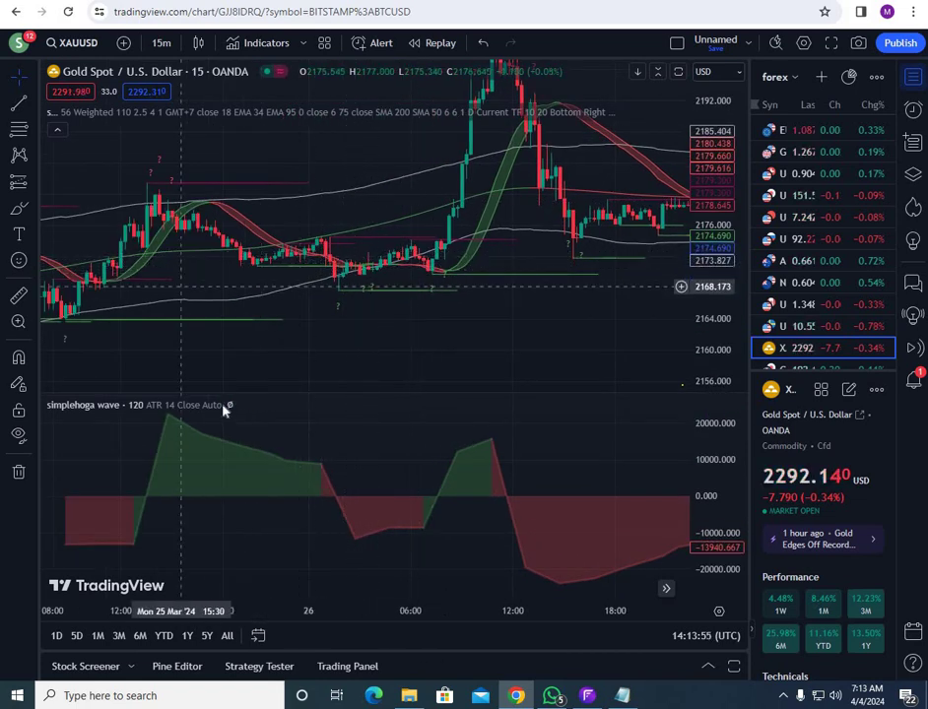
pyautogui.hscroll(-2, 229, 308)
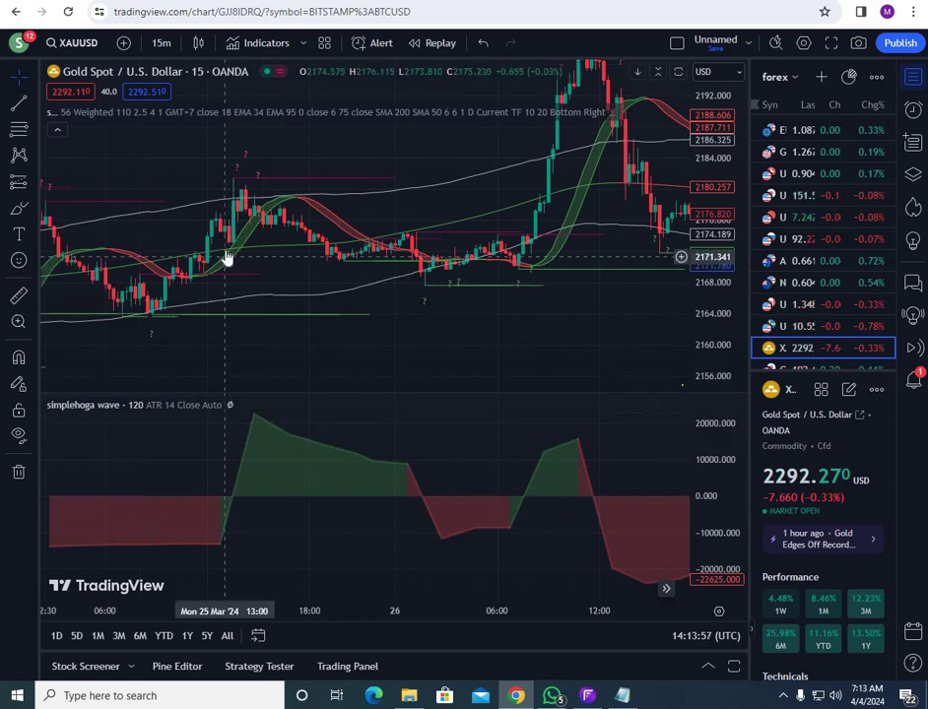
pyautogui.hscroll(-5, 394, 246)
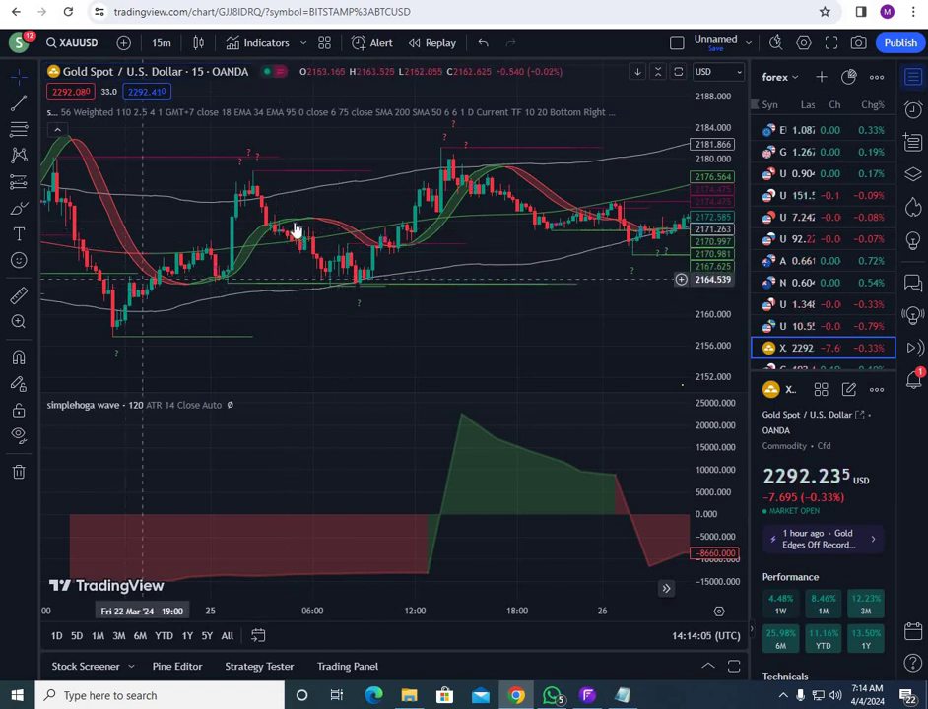
pyautogui.hscroll(-5, 296, 229)
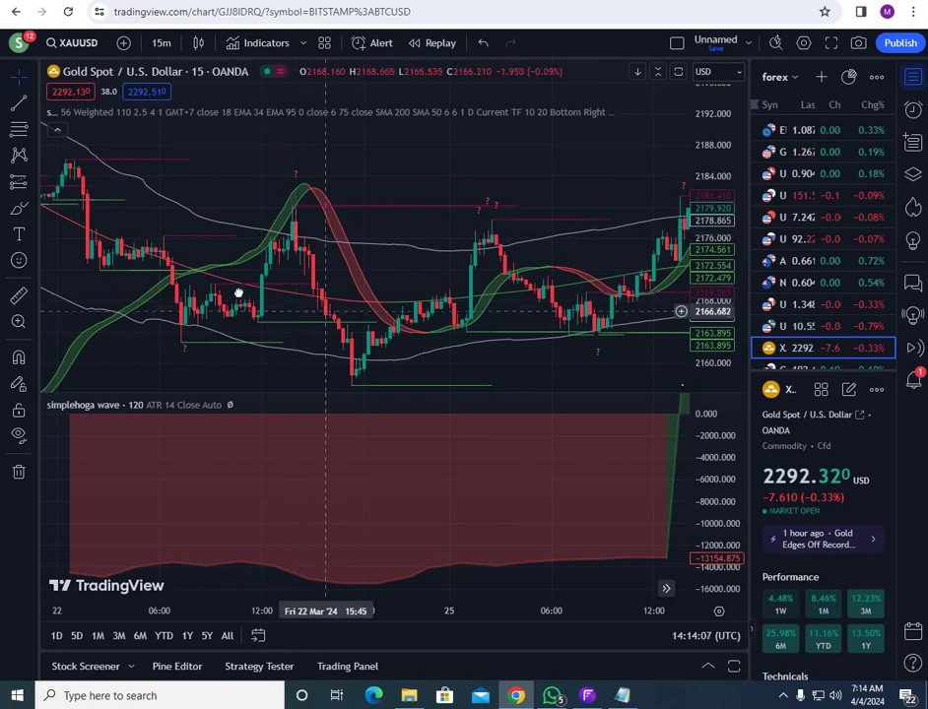
# - Examine the XAUUSD drop on 21 March and the rally on 20 March alongside the simplehoga wave's zero crossings
pyautogui.scroll(5, 208, 247)
pyautogui.hscroll(-3, 209, 247)
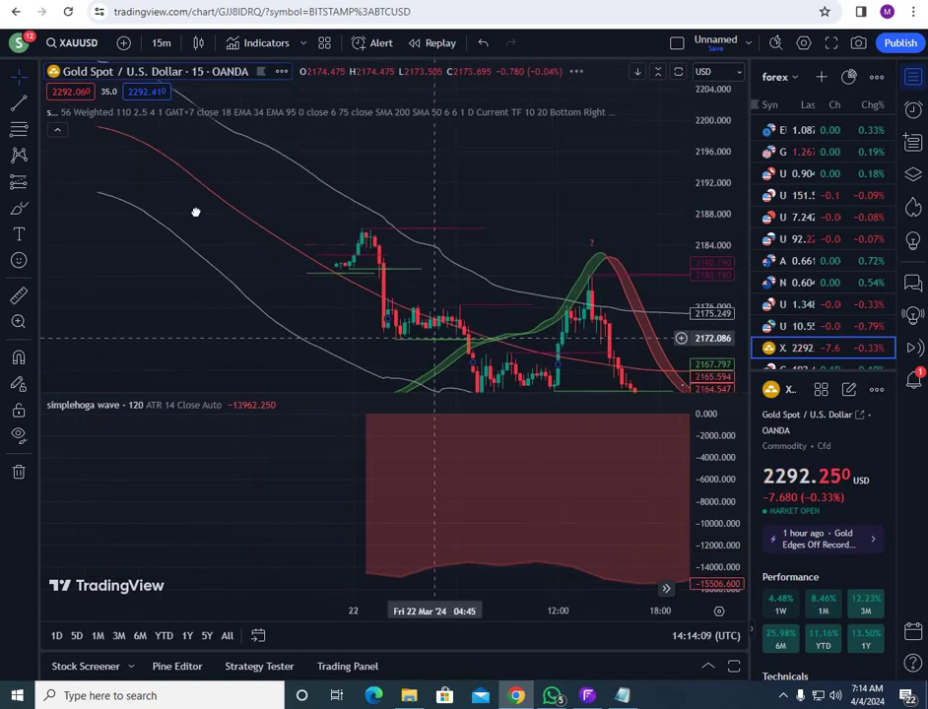
pyautogui.hscroll(-2, 245, 216)
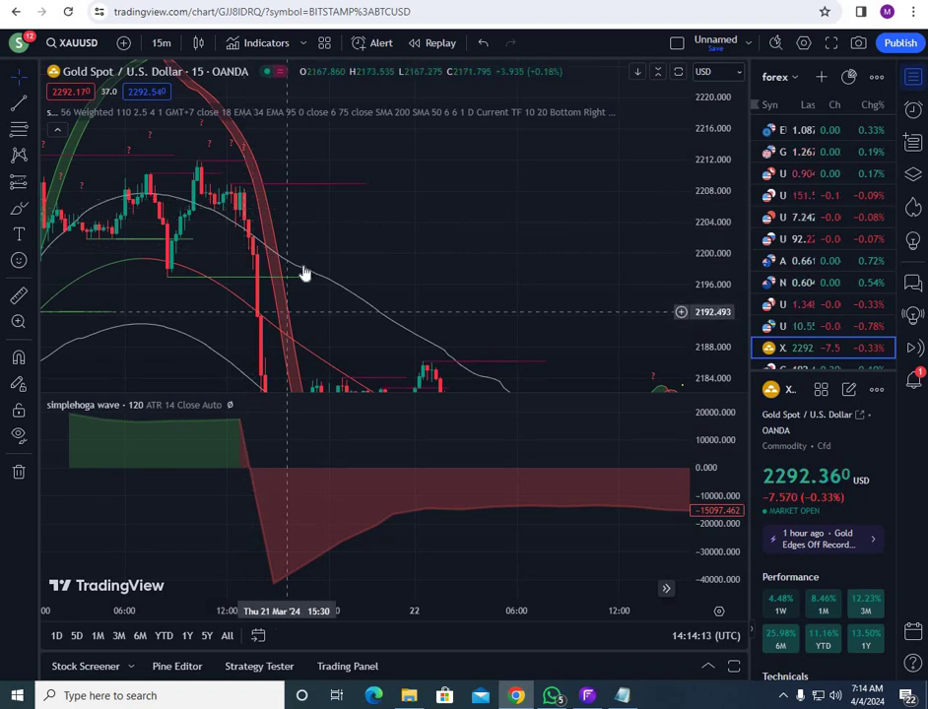
pyautogui.moveTo(283, 327); pyautogui.dragTo(277, 135)
pyautogui.moveTo(336, 354); pyautogui.dragTo(486, 256)
pyautogui.scroll(-5, 488, 256)
pyautogui.hscroll(-1, 261, 356)
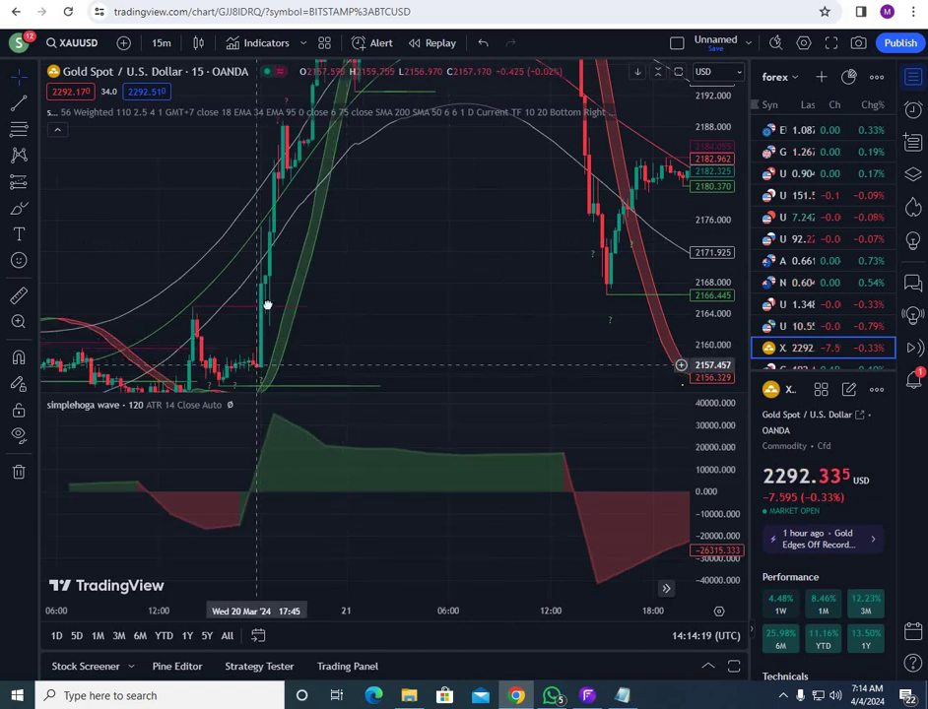
pyautogui.moveTo(265, 366); pyautogui.dragTo(267, 309)
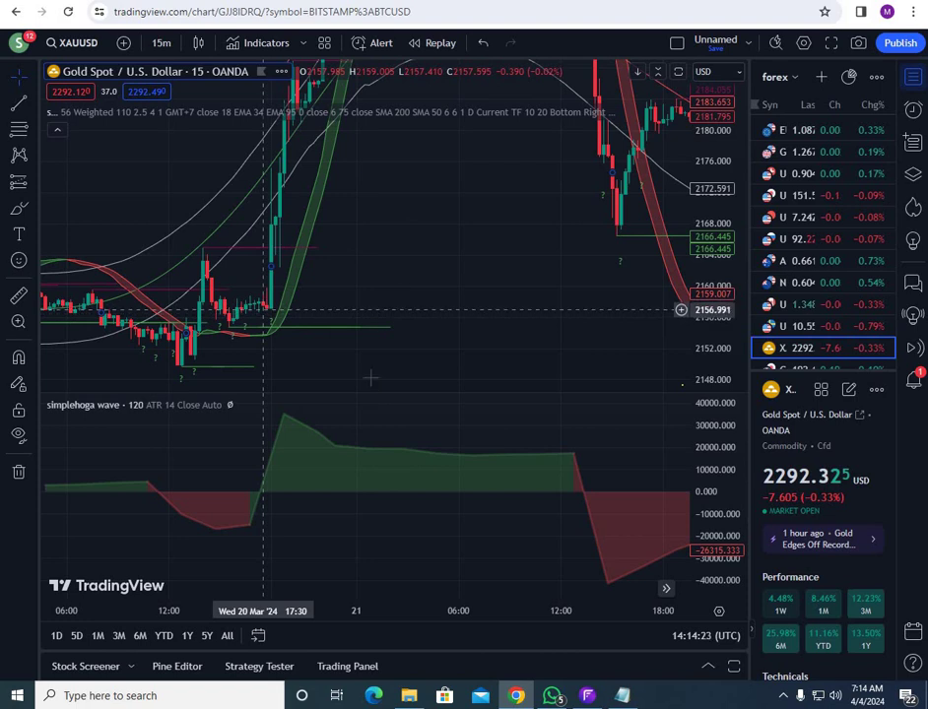
pyautogui.moveTo(338, 183); pyautogui.dragTo(298, 379)
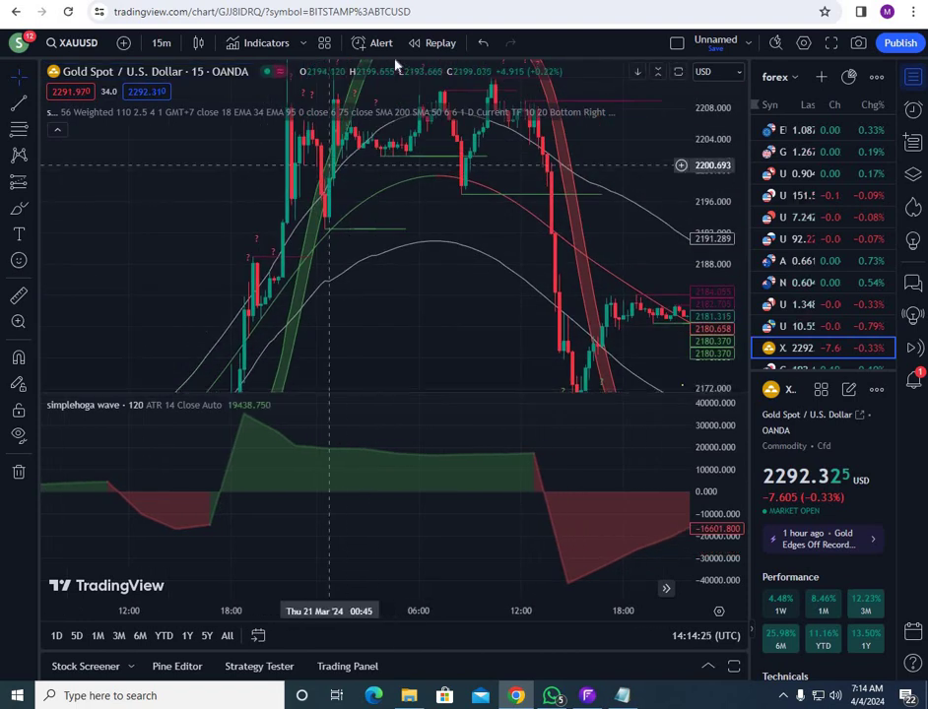
pyautogui.moveTo(209, 319); pyautogui.dragTo(394, 65)
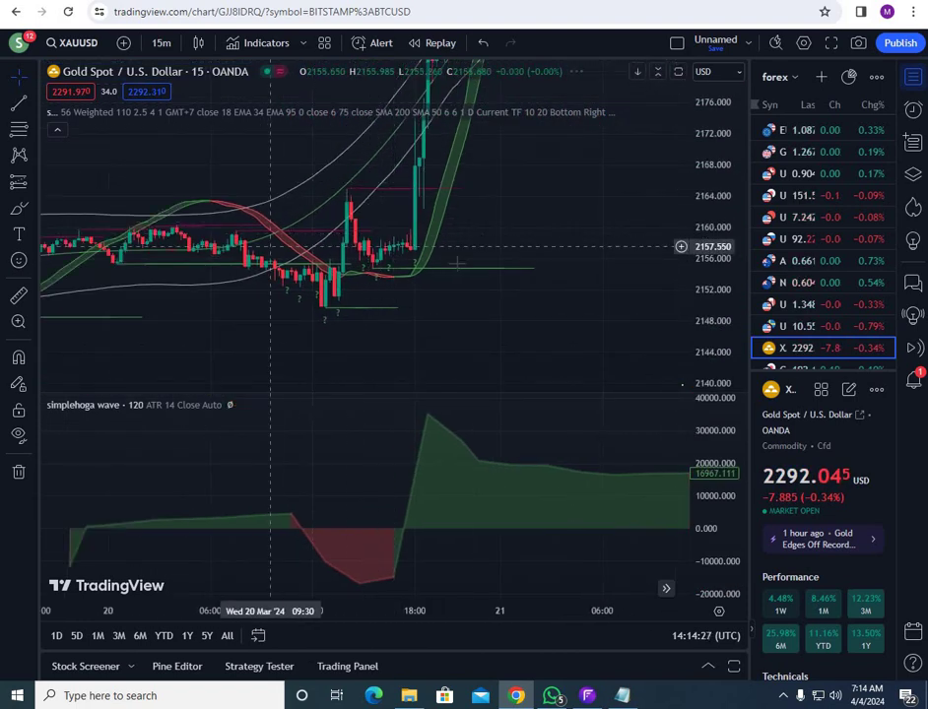
pyautogui.moveTo(198, 280); pyautogui.dragTo(457, 264)
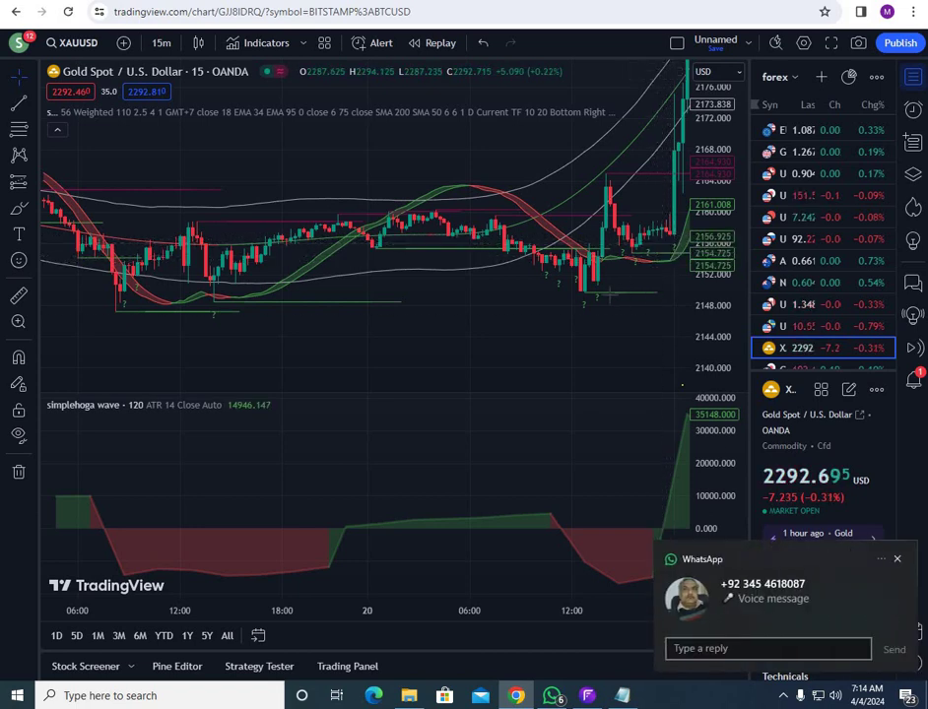
# - Compare the XAUUSD ribbon and signals with the simplehoga wave area from 19 March back to 13 March
pyautogui.moveTo(251, 275); pyautogui.dragTo(501, 305)
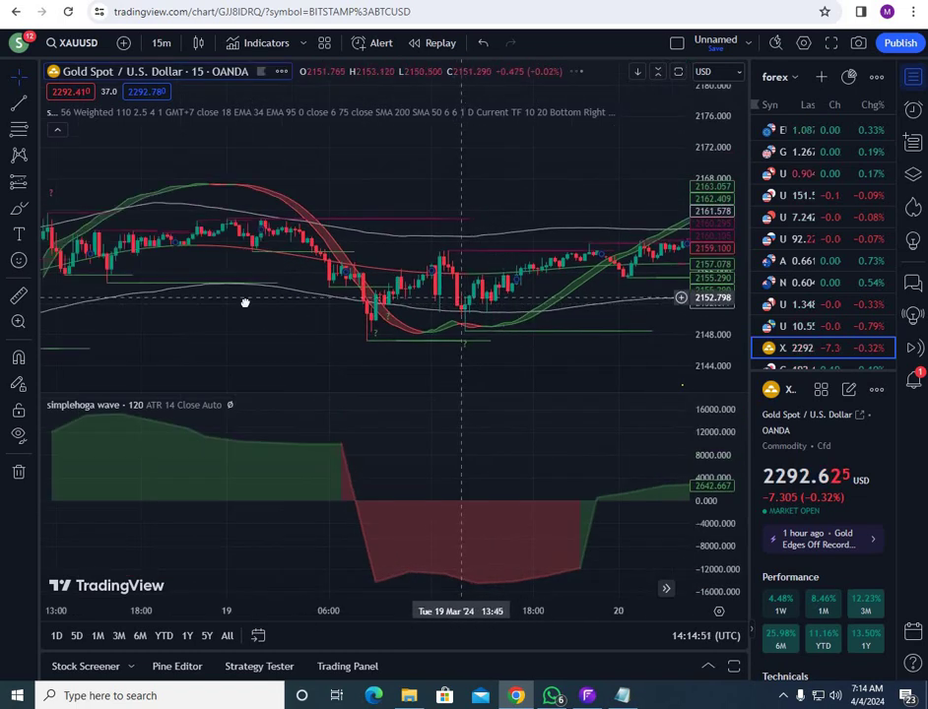
pyautogui.hscroll(-8, 414, 291)
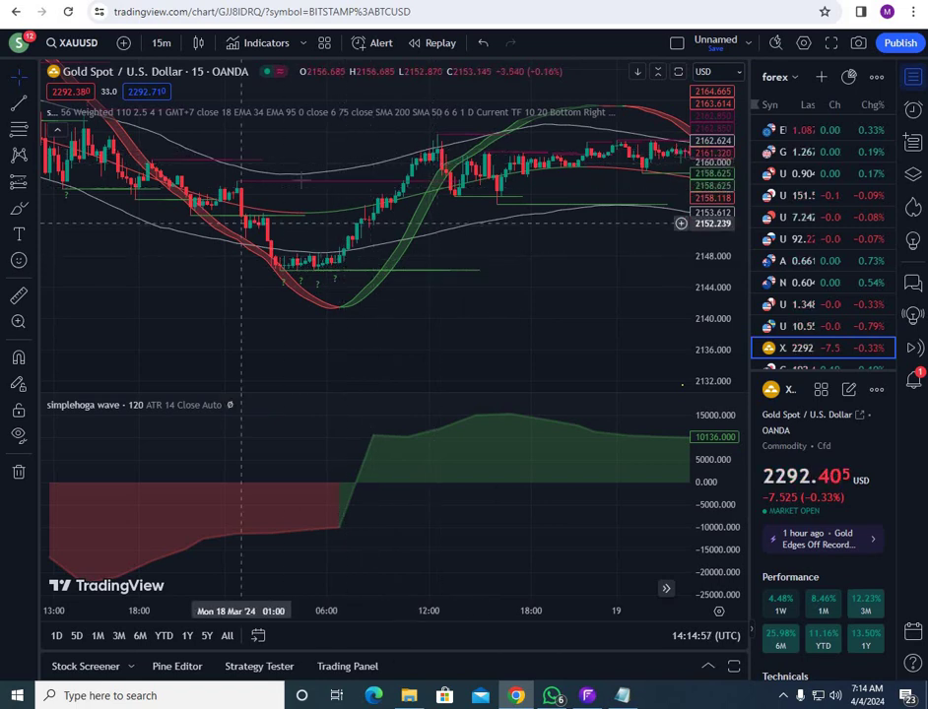
pyautogui.hscroll(-10, 252, 161)
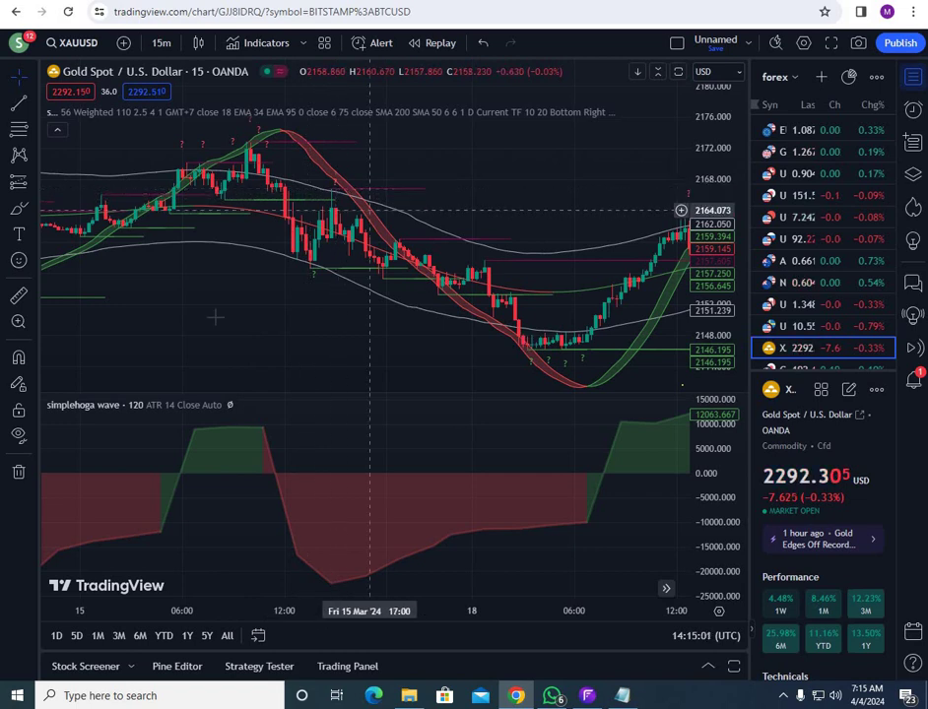
pyautogui.hscroll(-5, 424, 303)
pyautogui.hscroll(-5, 425, 304)
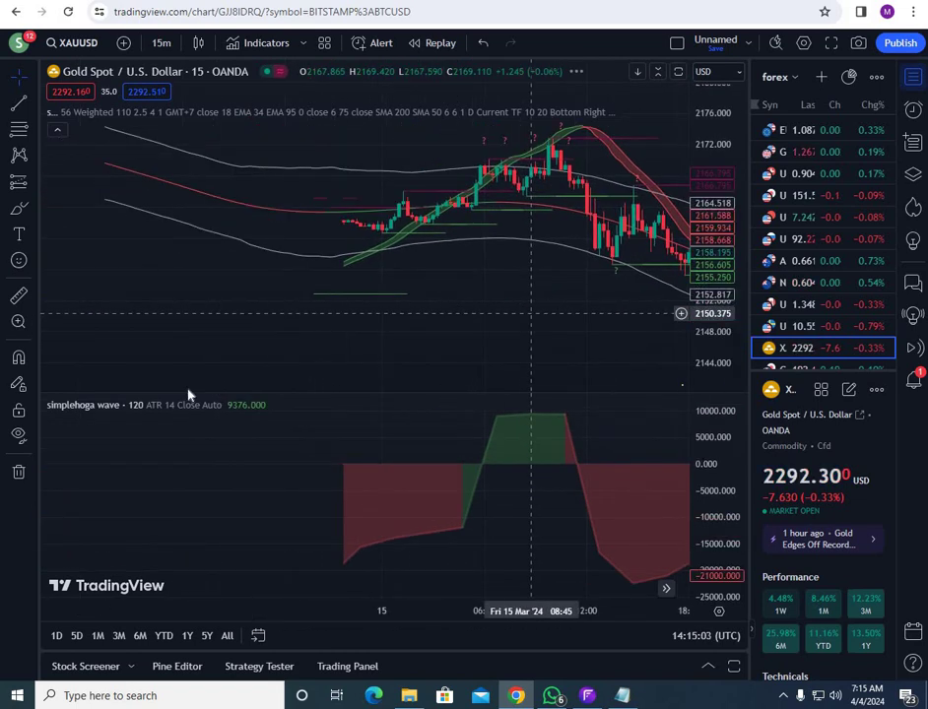
pyautogui.hscroll(-10, 512, 291)
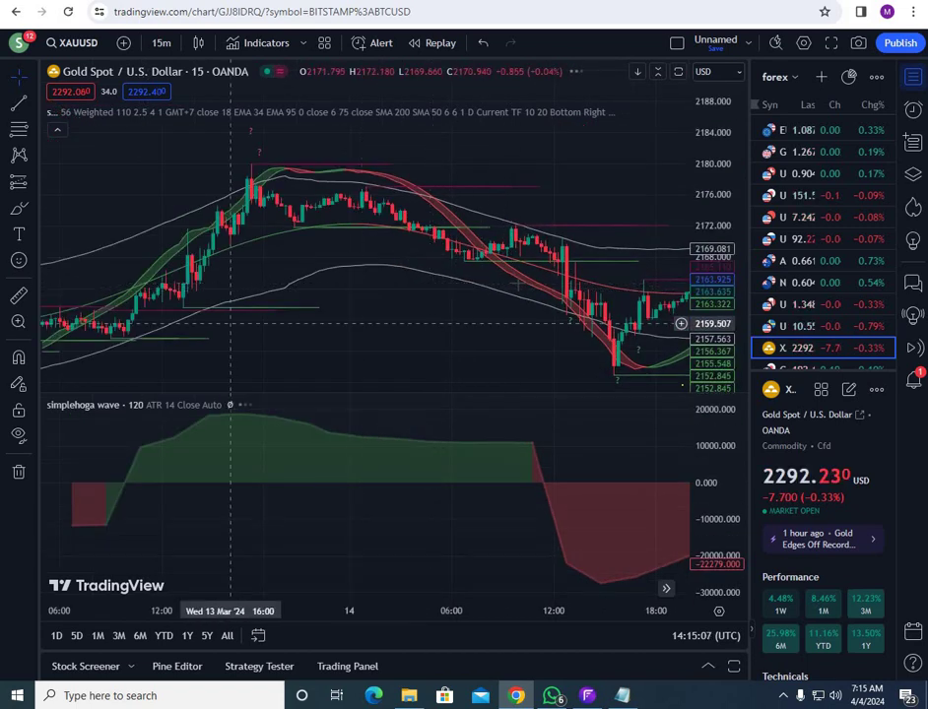
# - Examine the XAUUSD decline on 12 March against the simplehoga wave and dismiss the advertisement covering the chart
pyautogui.moveTo(232, 284); pyautogui.dragTo(516, 283)
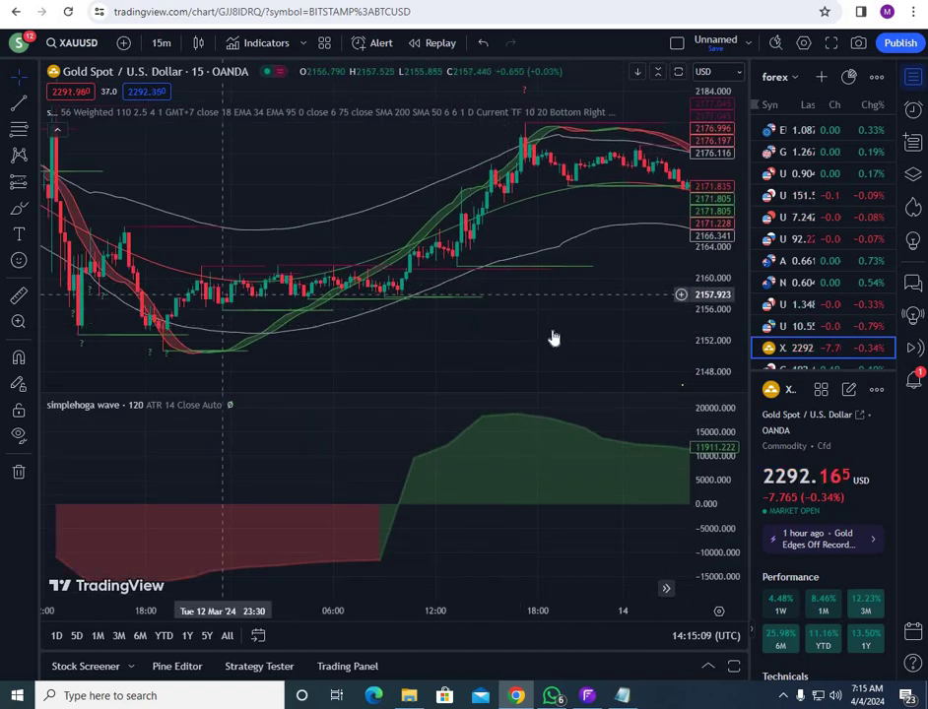
pyautogui.hscroll(-8, 325, 276)
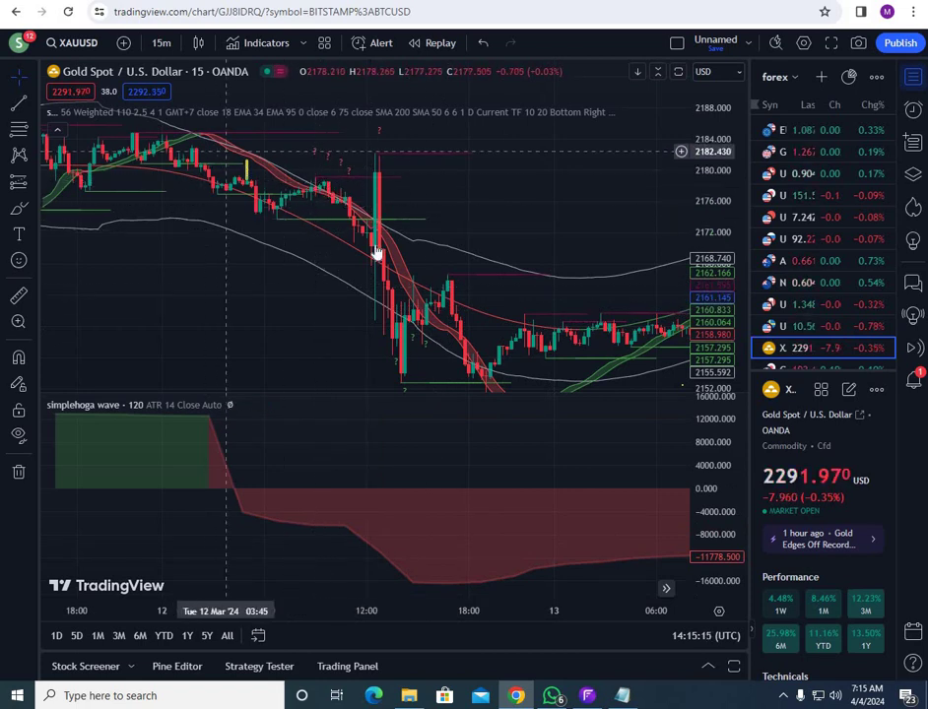
pyautogui.moveTo(349, 283); pyautogui.dragTo(267, 196)
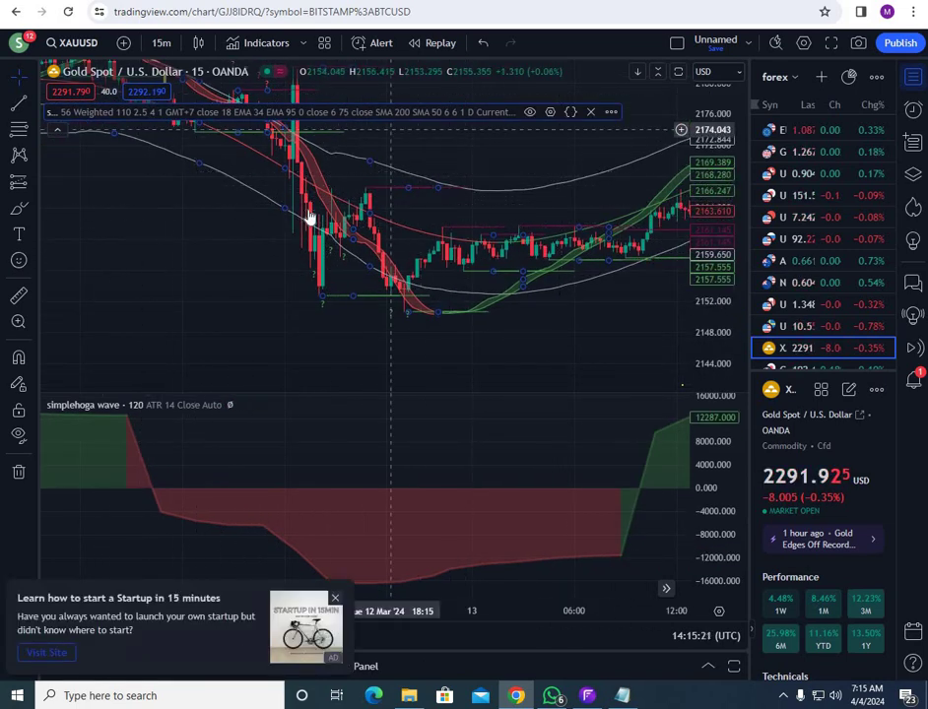
pyautogui.click(335, 597)
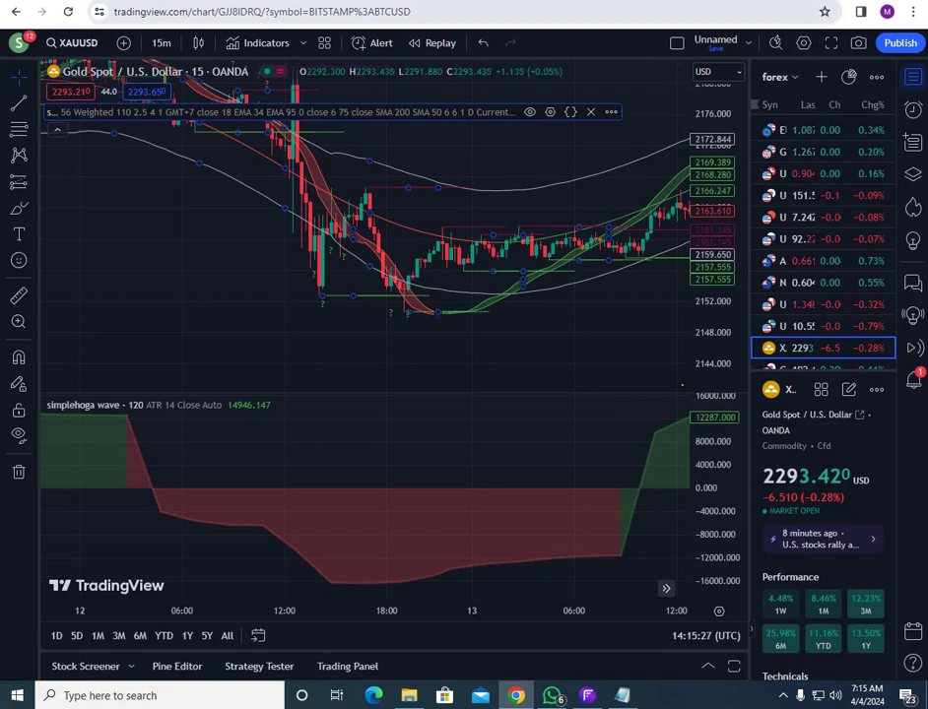
# - Switch to MetaTrader 4 and load GBPJPY into the 5-minute chart in place of EURUSD
pyautogui.click(515, 695)
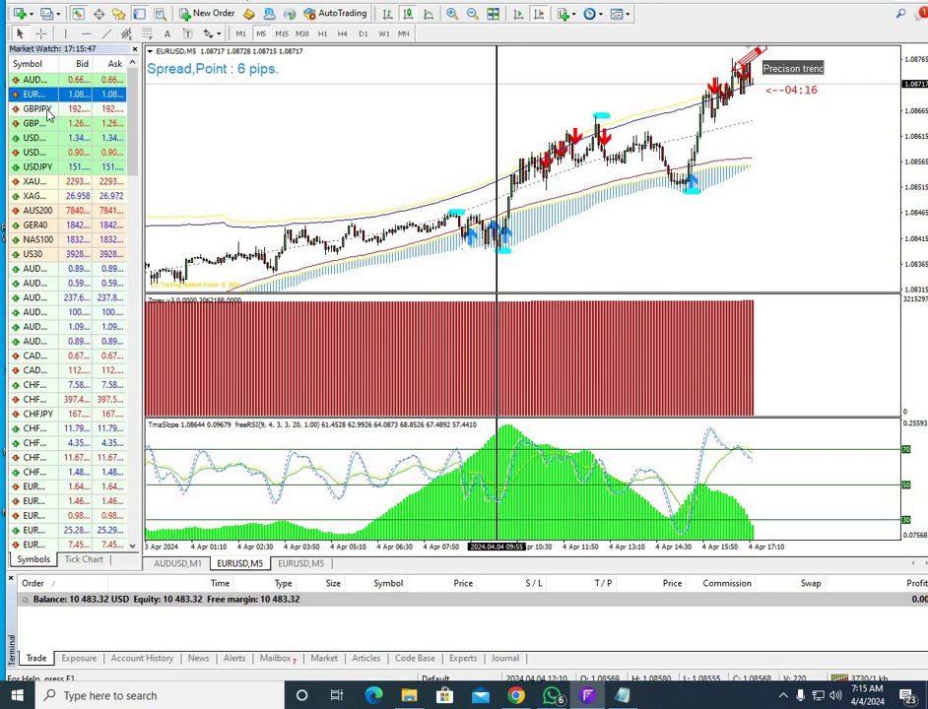
pyautogui.press('Down')
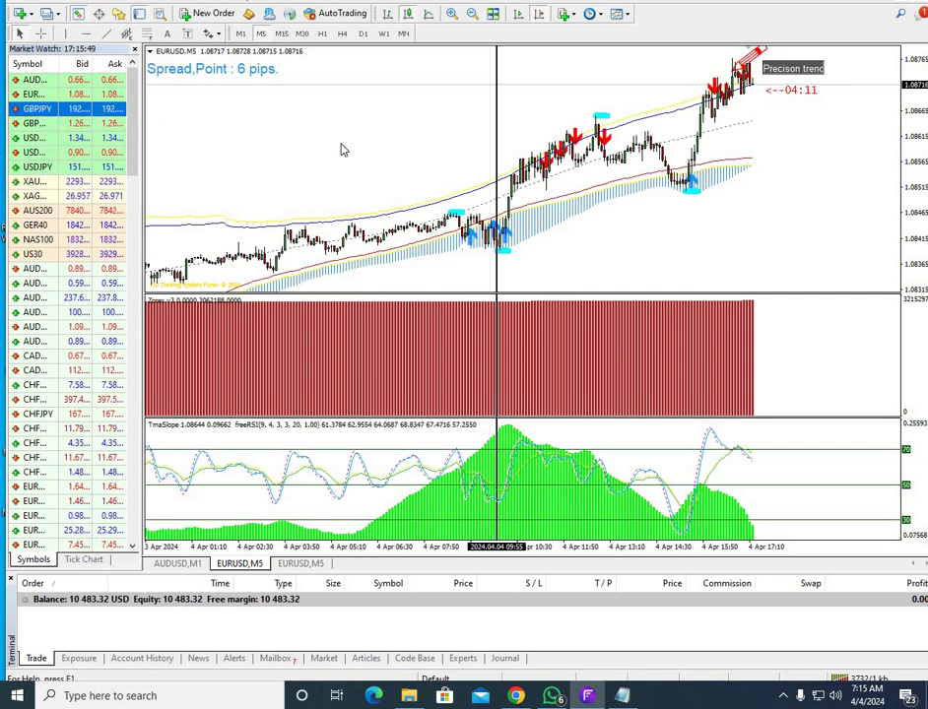
pyautogui.click(543, 17)
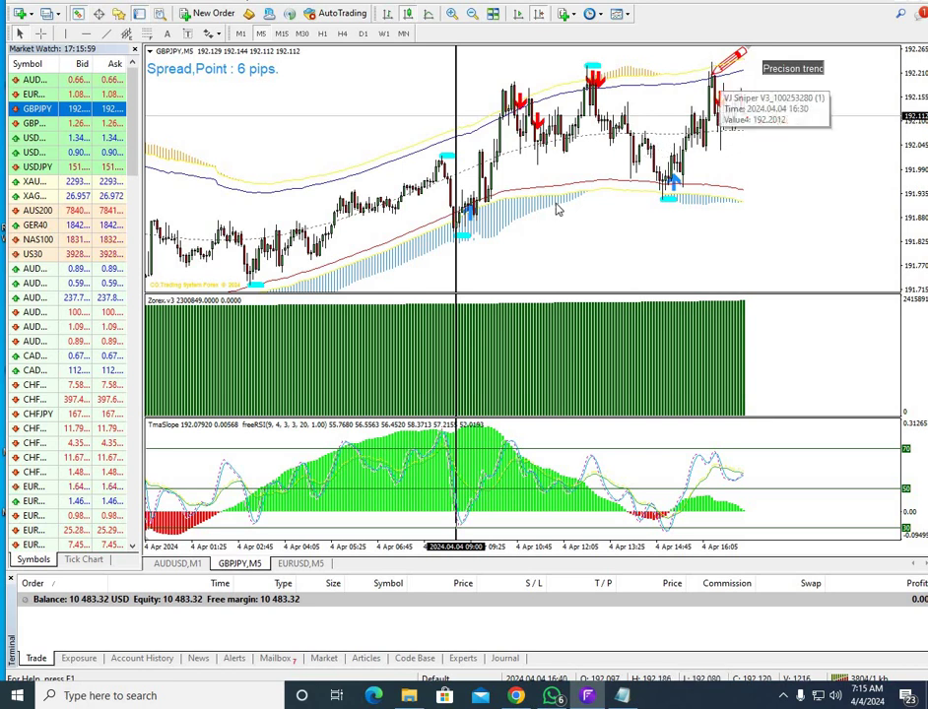
# - Examine the GBPJPY M5 arrow signals against the TmaSlope histogram and price bands from 4 April back to 1 April
pyautogui.scroll(3, 532, 236)
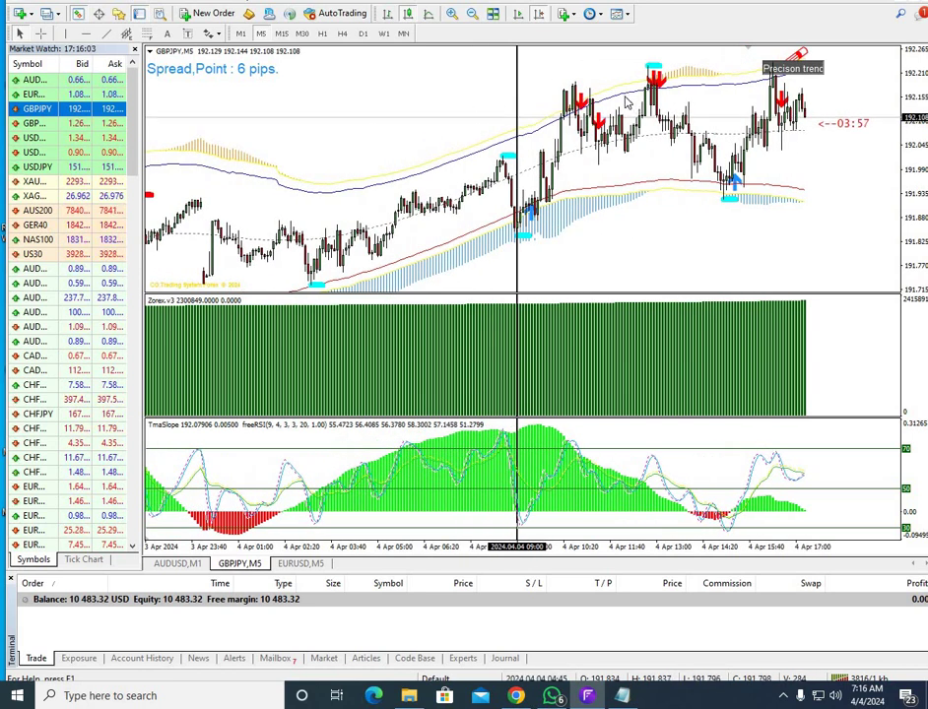
pyautogui.scroll(10, 626, 102)
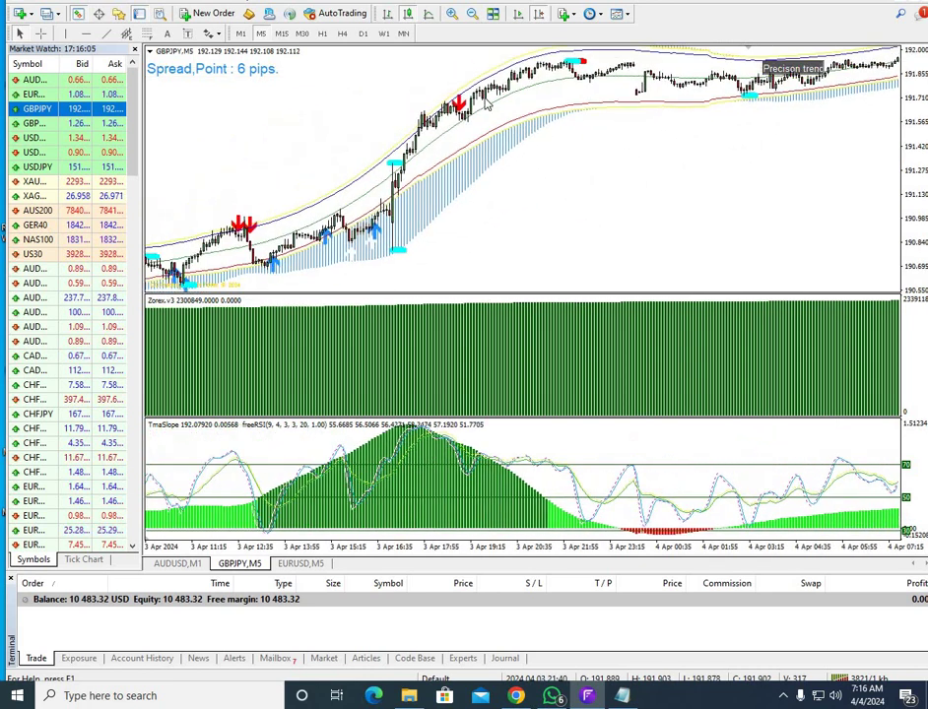
pyautogui.scroll(3, 486, 105)
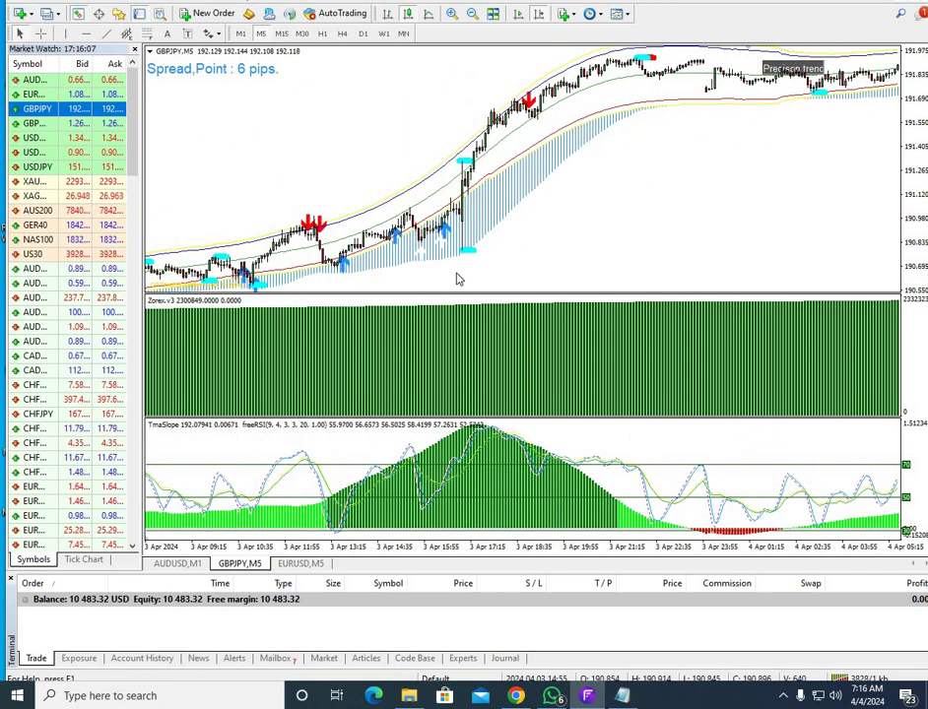
pyautogui.scroll(10, 456, 279)
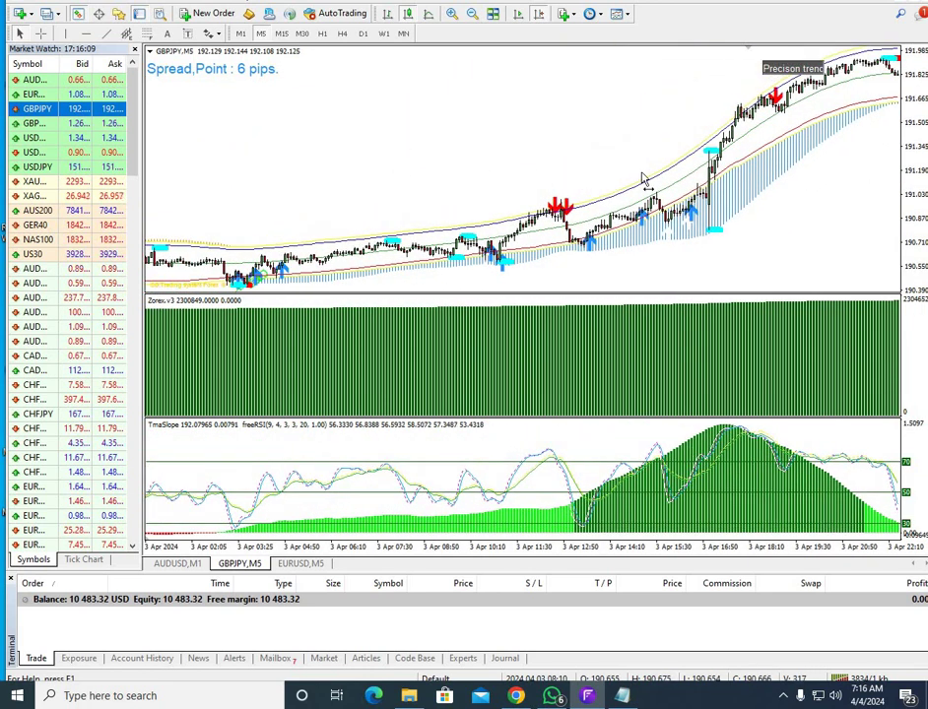
pyautogui.scroll(15, 641, 184)
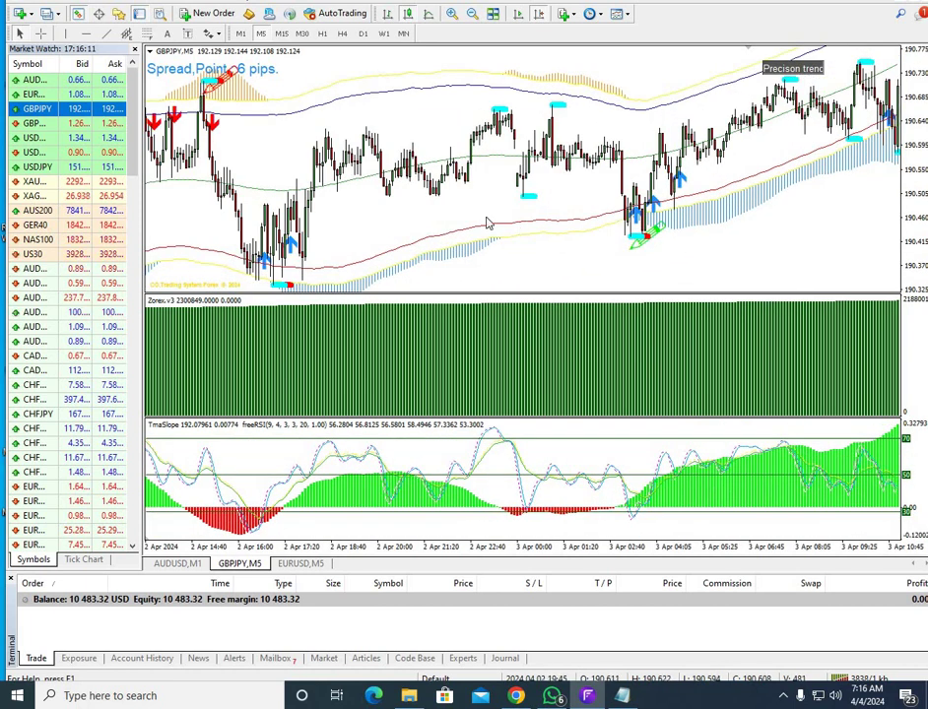
pyautogui.scroll(3, 365, 376)
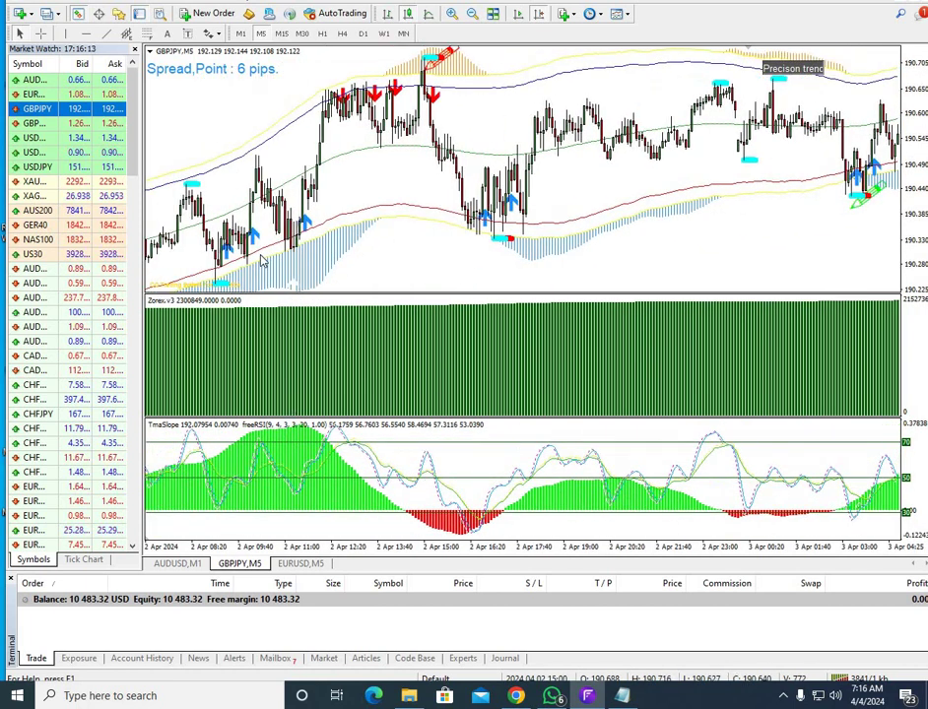
pyautogui.scroll(15, 362, 263)
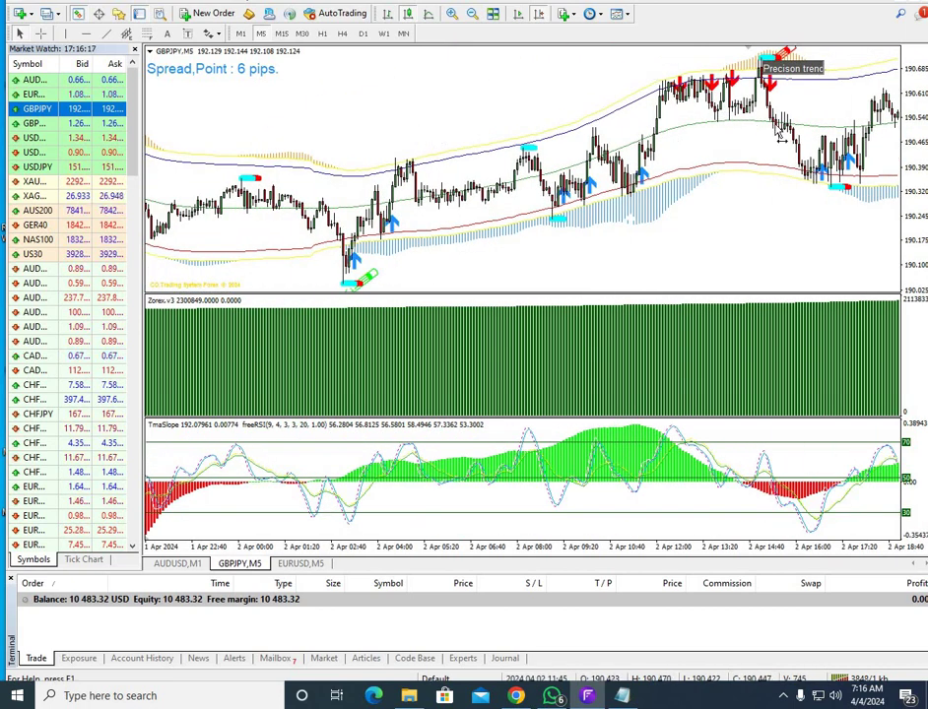
pyautogui.scroll(15, 357, 152)
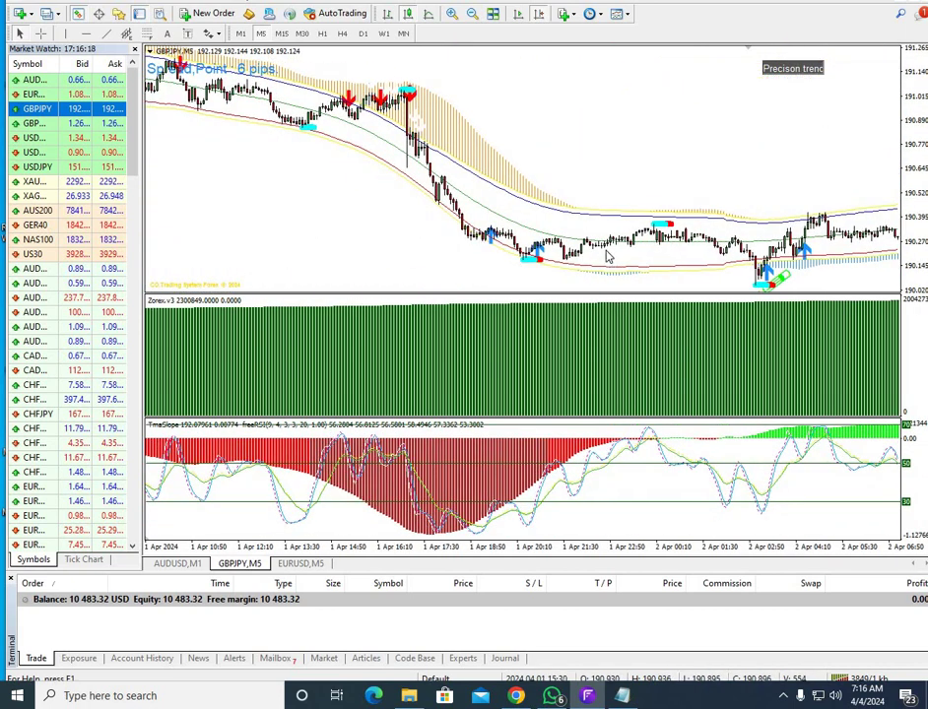
pyautogui.scroll(12, 398, 341)
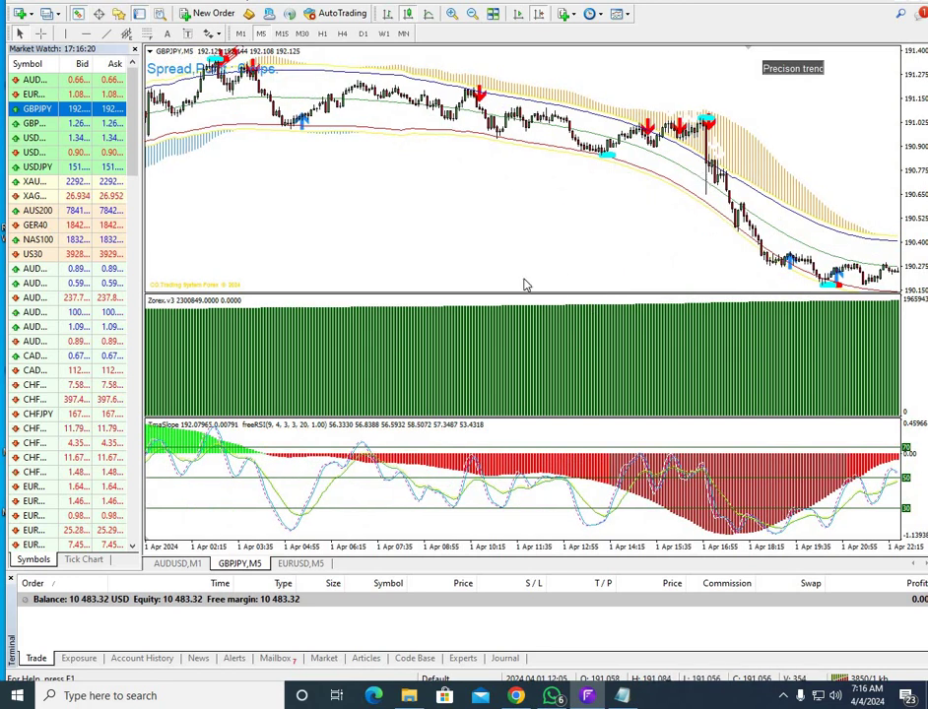
# - Compare the GBPJPY M5 buy and sell arrows with the band turning points from 29 March back to 27 March
pyautogui.scroll(15, 525, 284)
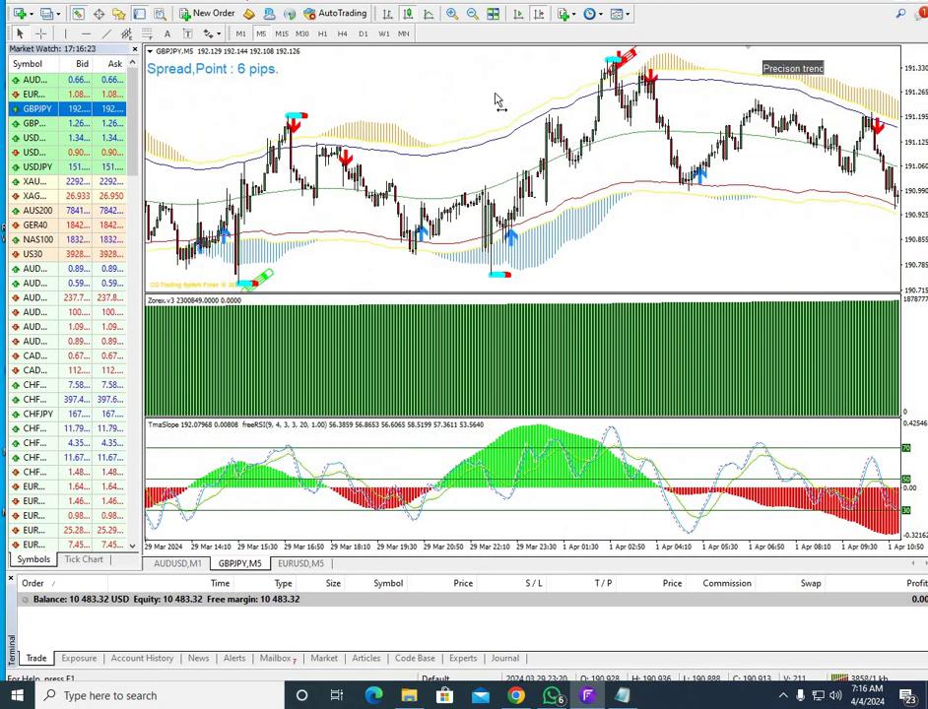
pyautogui.hscroll(-3, 375, 259)
pyautogui.hscroll(-2, 374, 259)
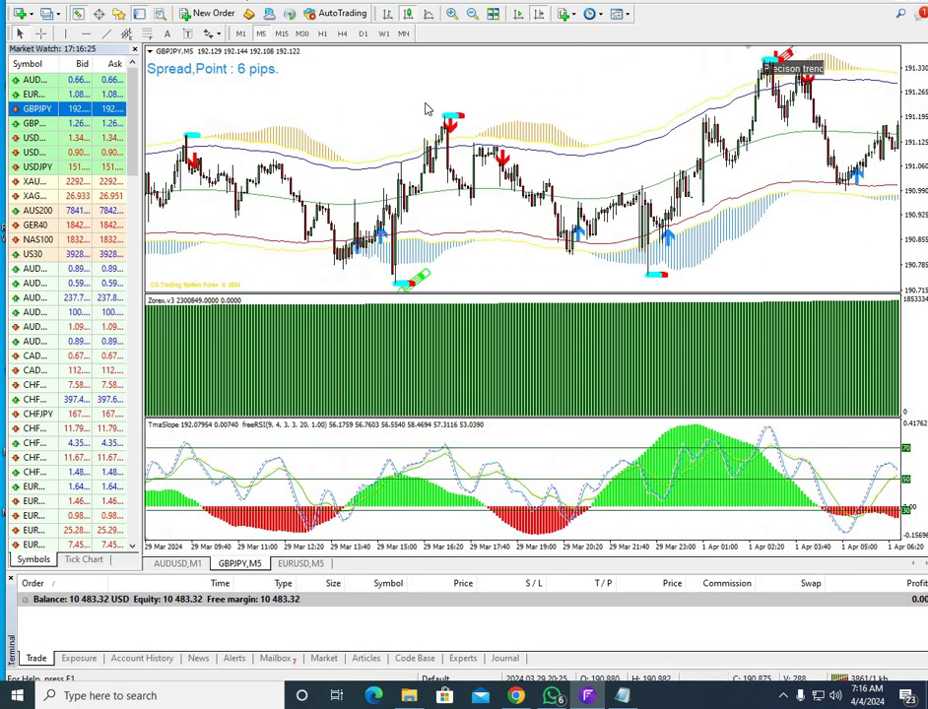
pyautogui.hscroll(-3, 416, 256)
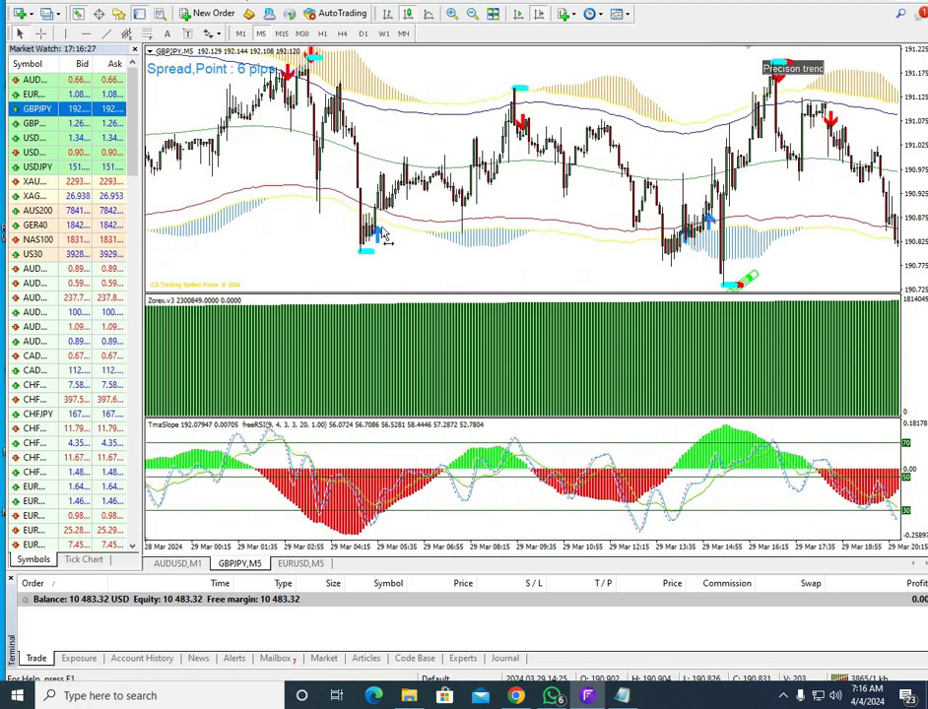
pyautogui.hscroll(-3, 689, 246)
pyautogui.hscroll(-10, 763, 218)
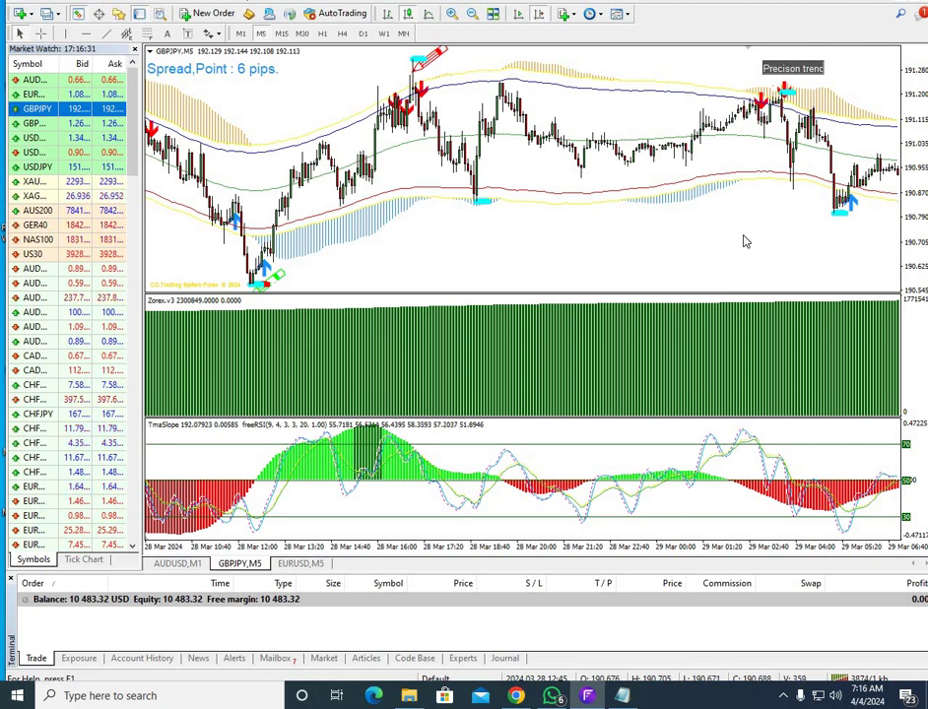
pyautogui.hscroll(-15, 492, 256)
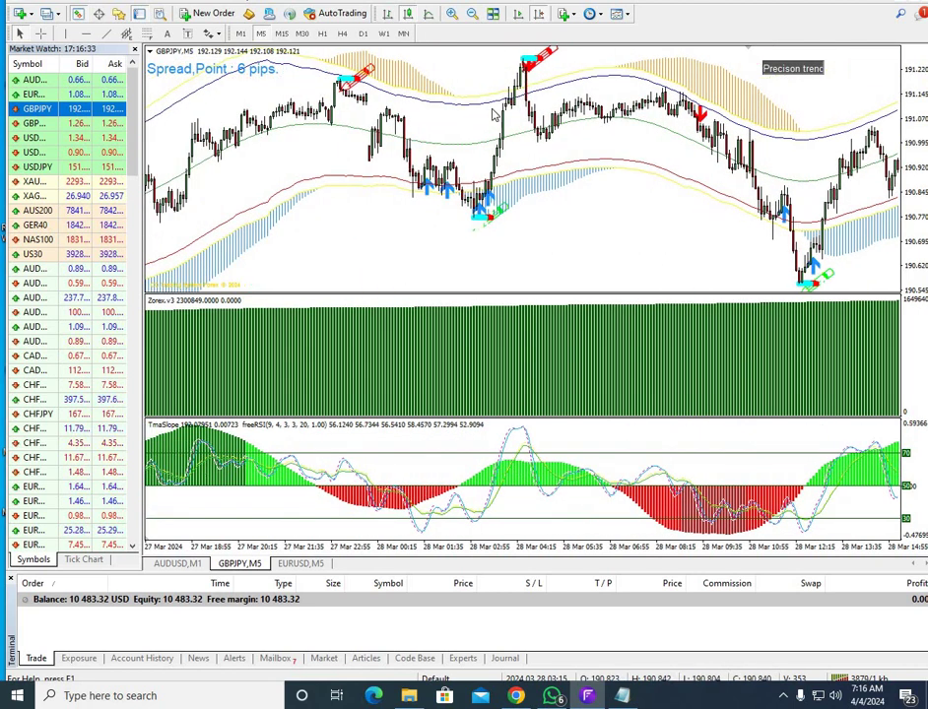
pyautogui.hscroll(-10, 443, 216)
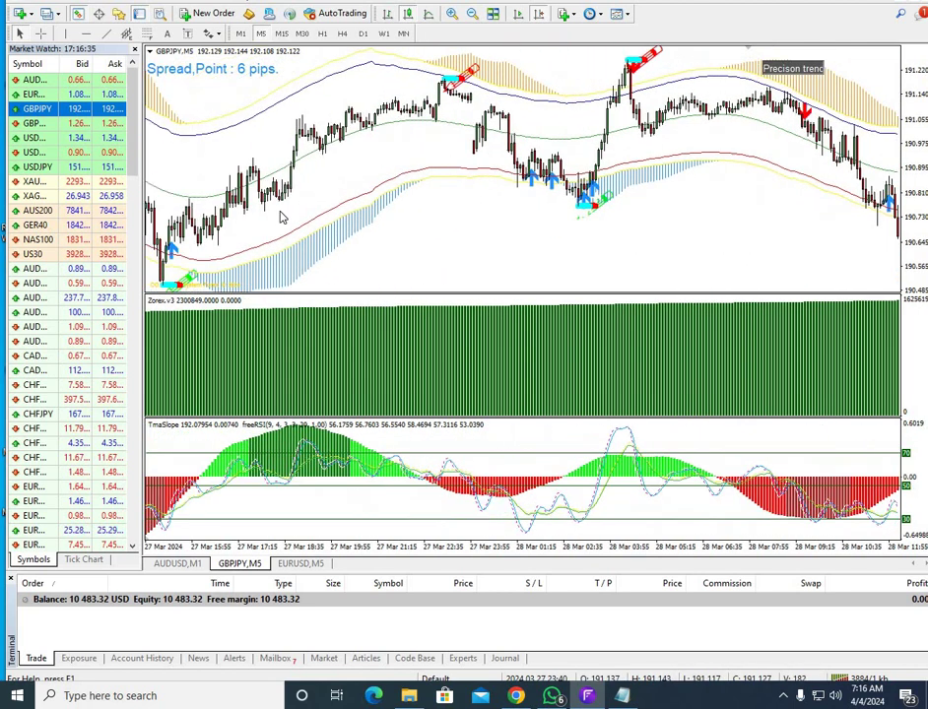
pyautogui.hscroll(-10, 422, 212)
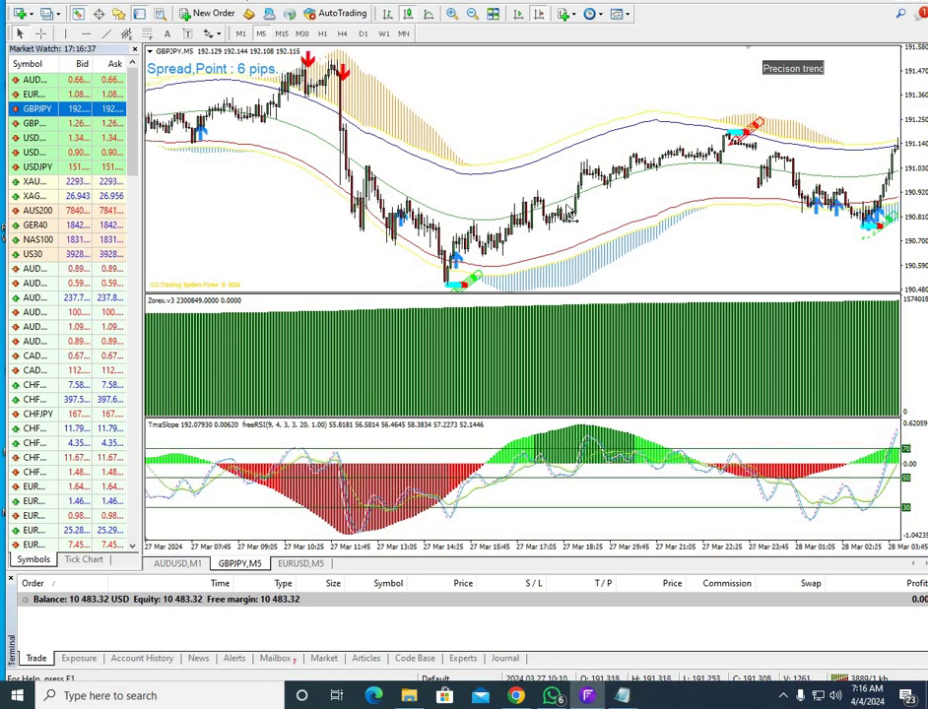
pyautogui.hscroll(-2, 499, 166)
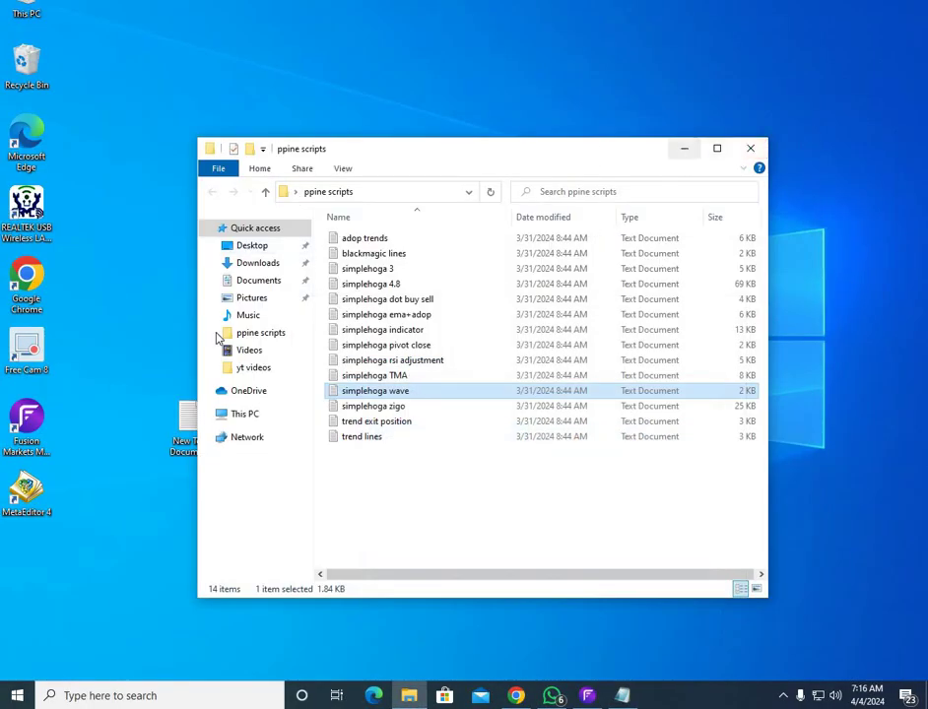
# - Minimize the ppine scripts folder window and open the New Text Document with the contact details in Notepad
pyautogui.click(685, 148)
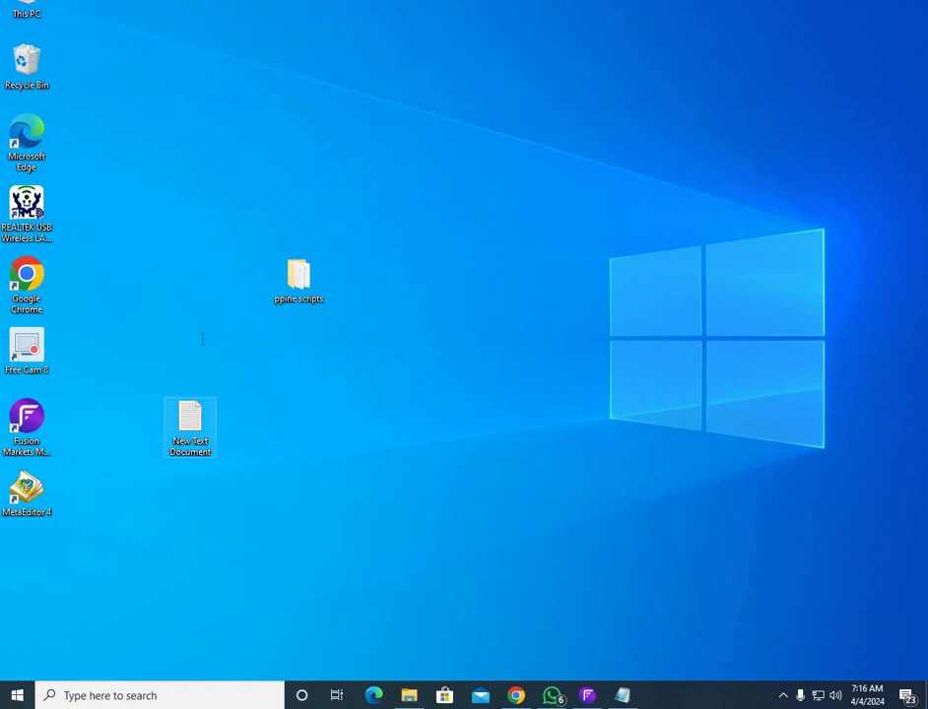
pyautogui.press('Return')
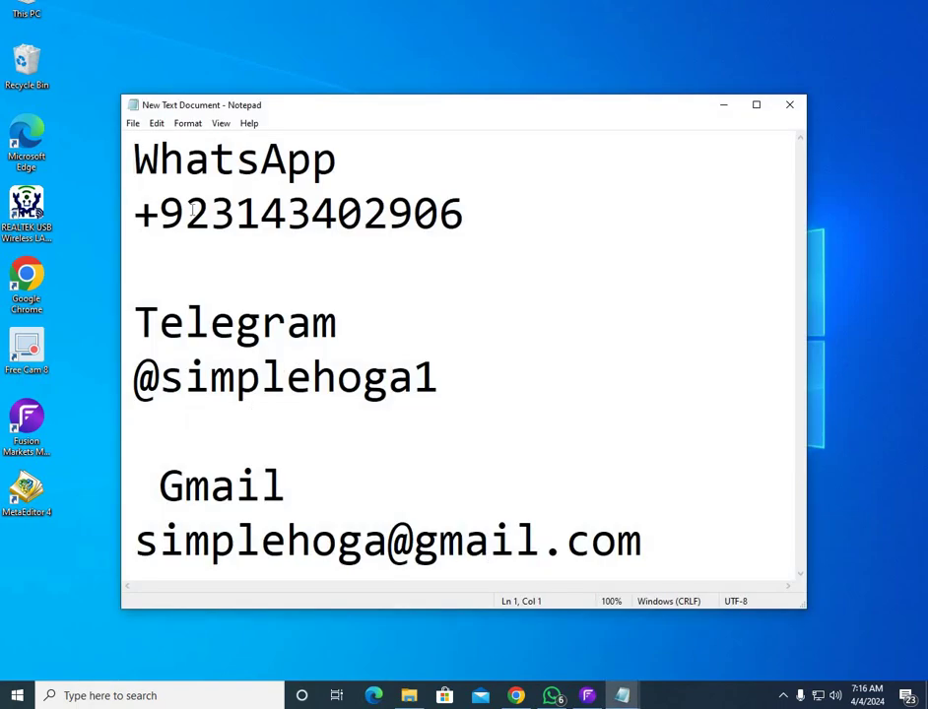